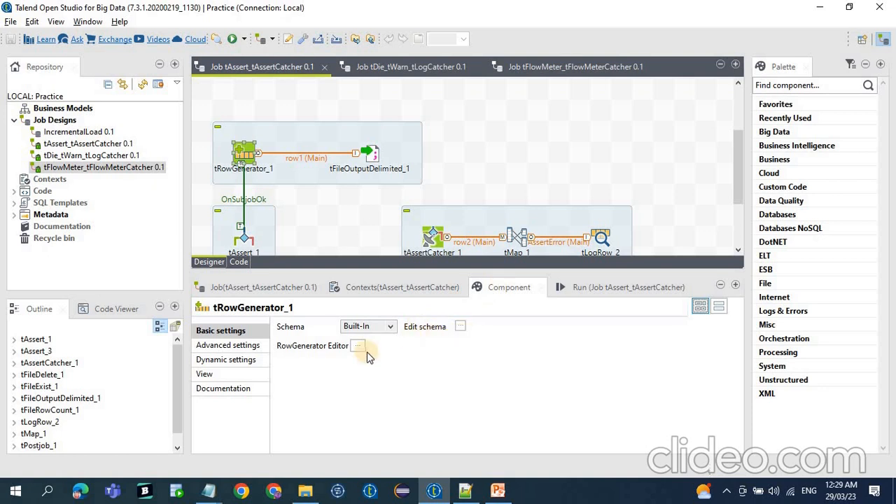
Review the row generator schema and row count of tRowGenerator_1 and the output file path of tFileOutputDelimited_1.
click(359, 350)
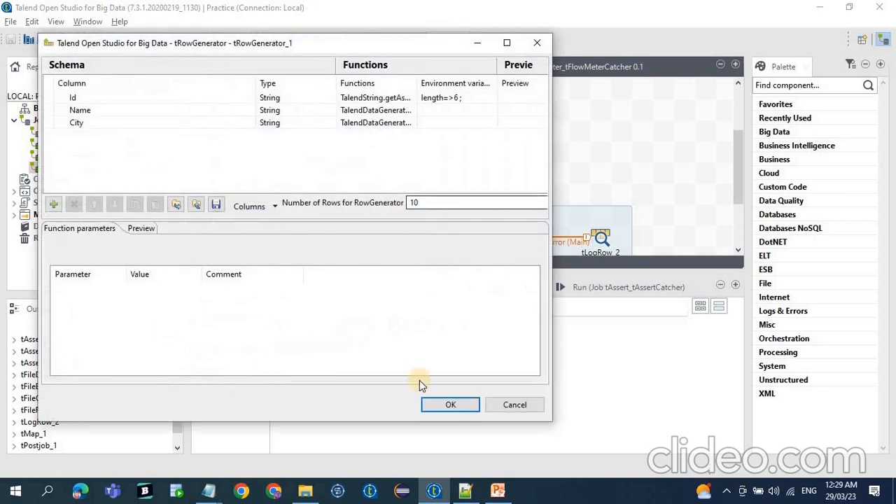
click(440, 408)
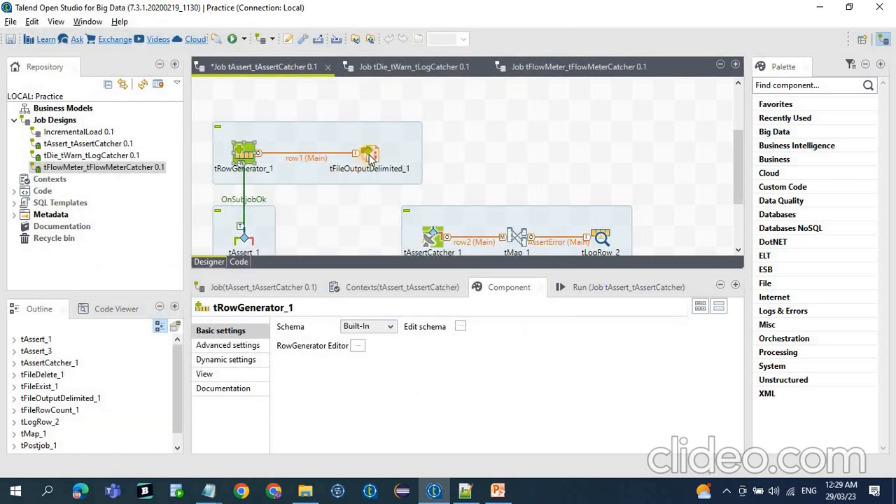
click(370, 155)
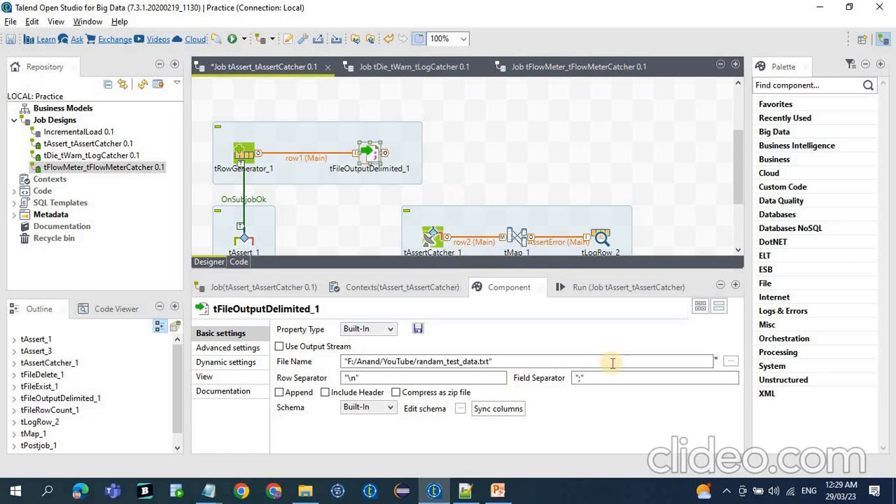
drag(505, 360, 276, 349)
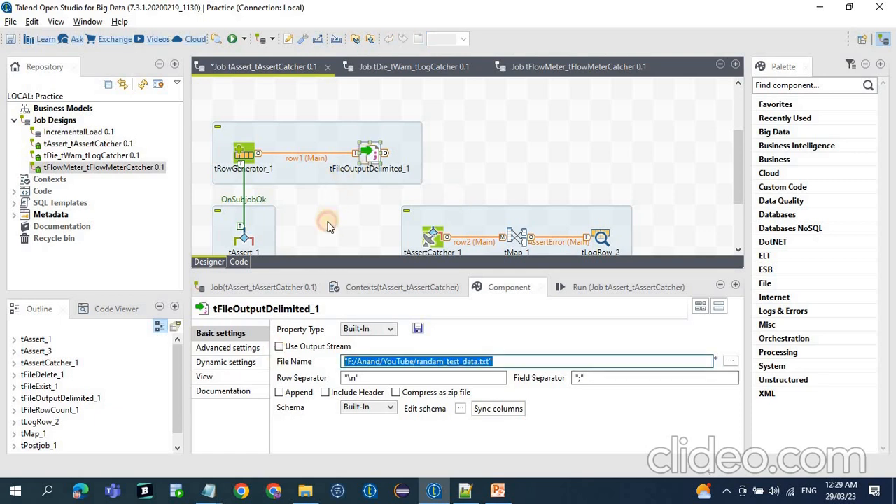
Review the expression of tAssert_1 and the basic settings of tAssertCatcher_1 and tLogRow_2.
click(329, 225)
scroll(329, 226, down, 1)
click(233, 226)
click(250, 219)
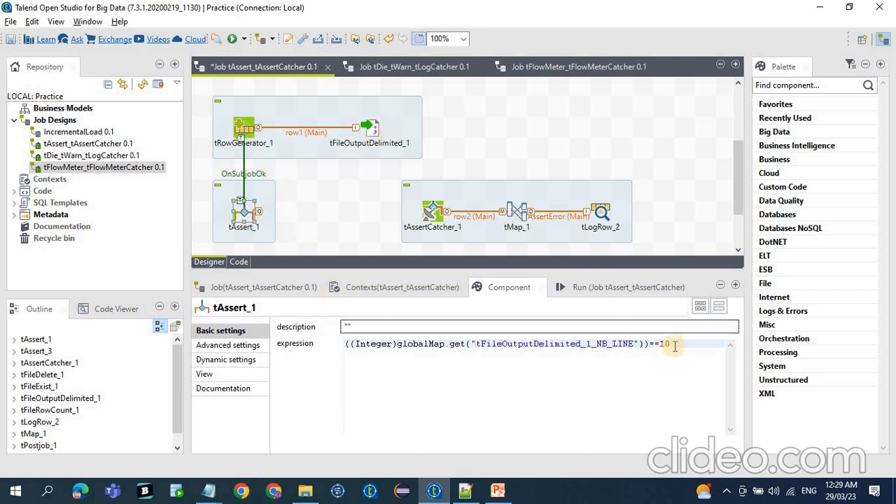
drag(671, 344, 259, 344)
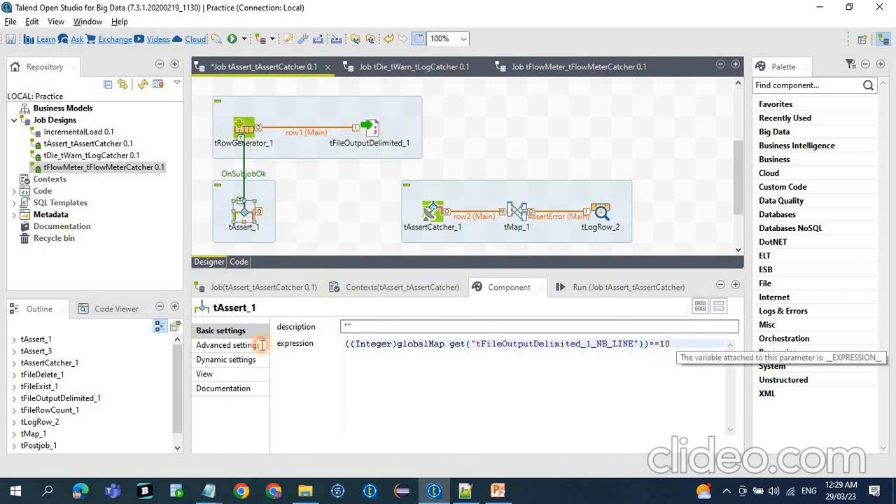
click(429, 213)
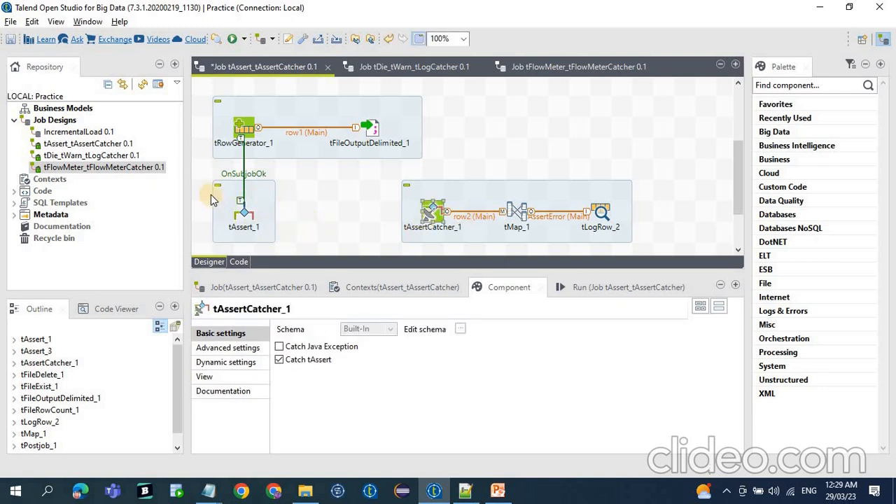
click(254, 214)
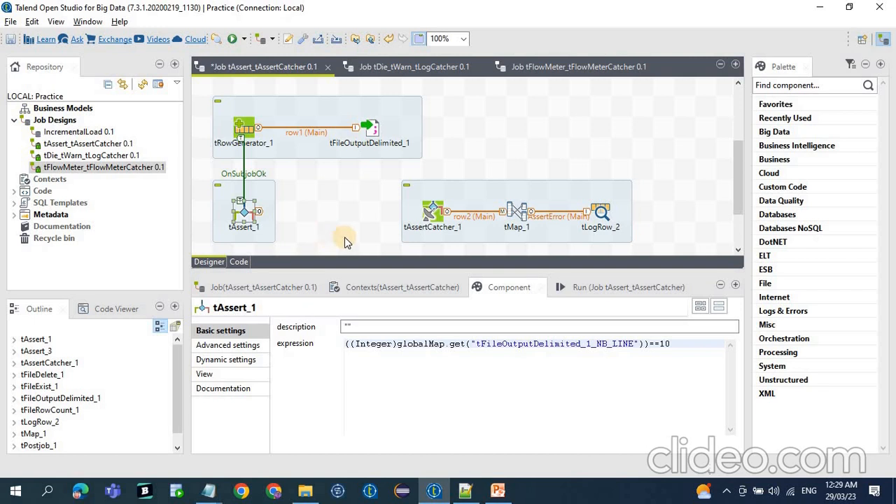
click(605, 213)
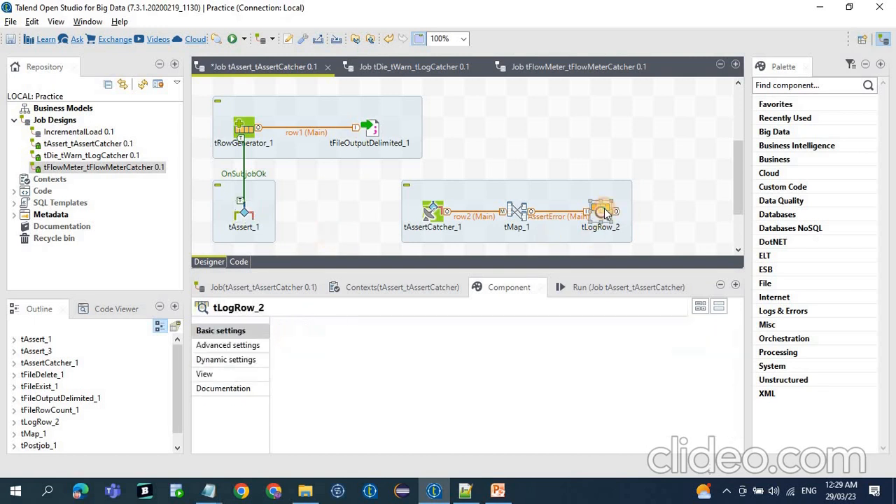
Run the tAssert_tAssertCatcher job and copy its entire console output.
click(600, 290)
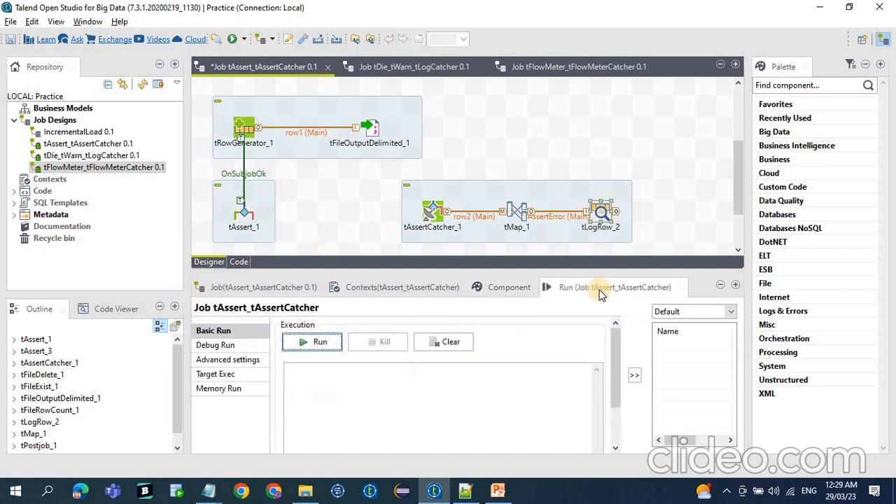
click(314, 339)
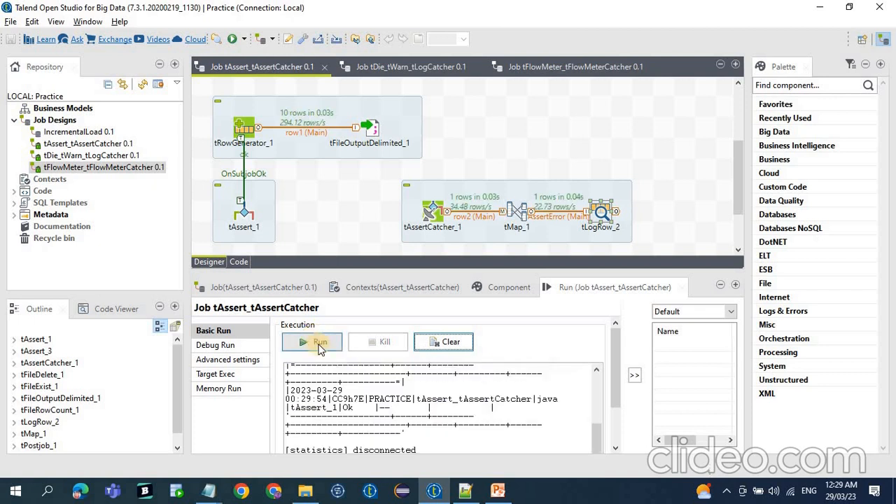
click(342, 424)
key(ctrl+a)
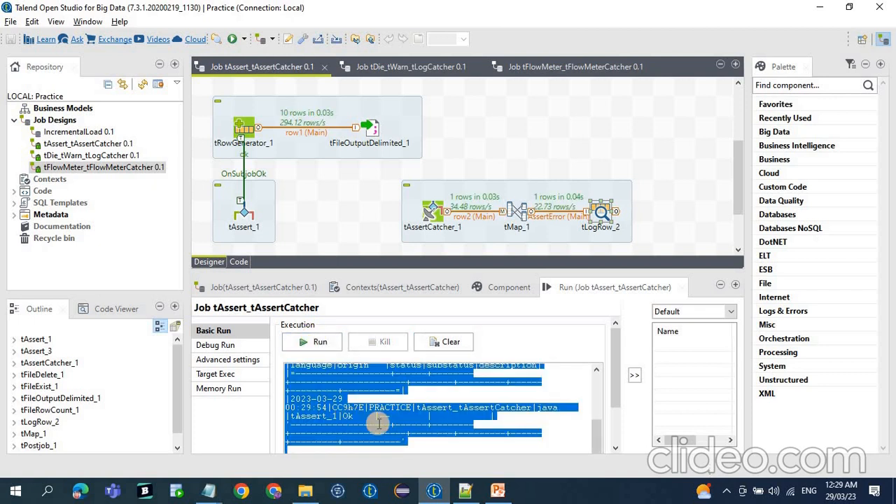
Switch to Notepad++, replace all text in the new 7 file with the copied output, and check the origin value.
click(457, 495)
key(ctrl+a)
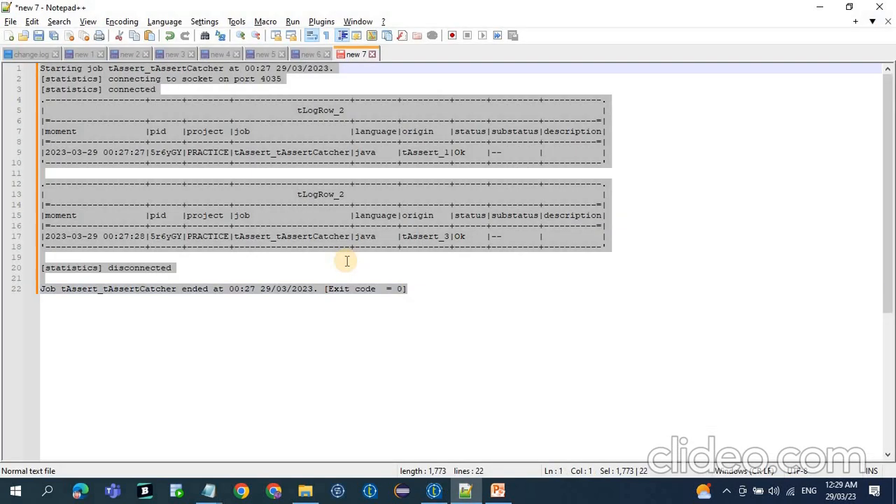
key(ctrl+v)
double_click(413, 152)
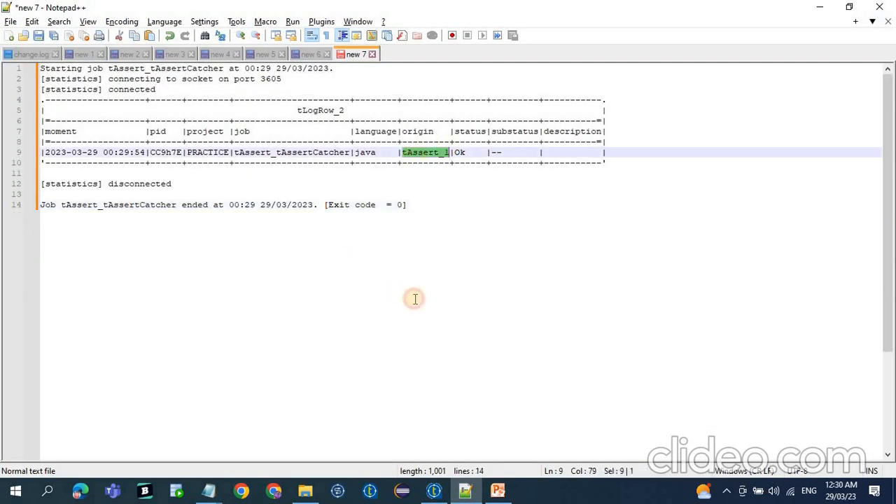
Switch back to Talend Open Studio and clear the job's console output.
click(433, 493)
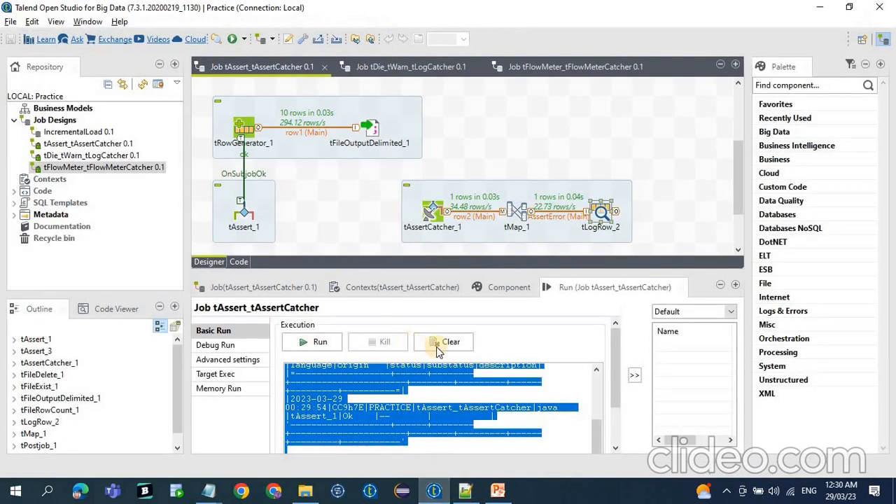
click(449, 343)
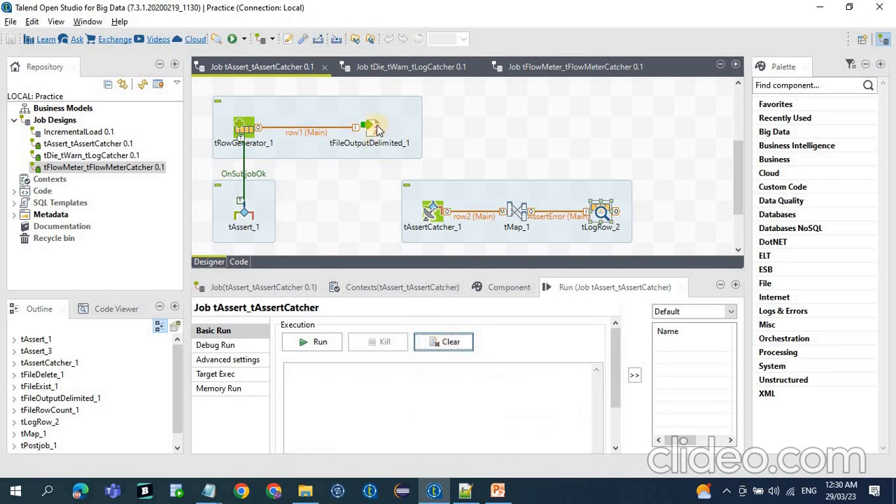
Examine the row count comparison in tAssert_1's expression and the logged status in Notepad++.
click(508, 287)
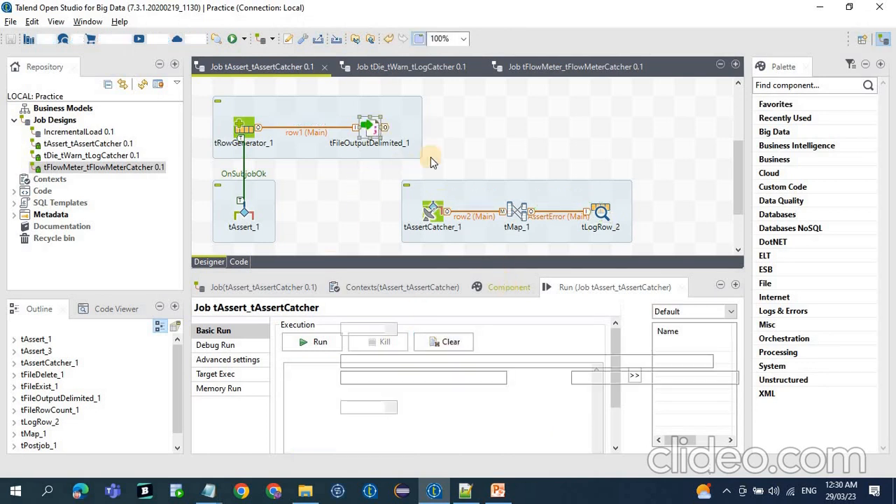
click(243, 210)
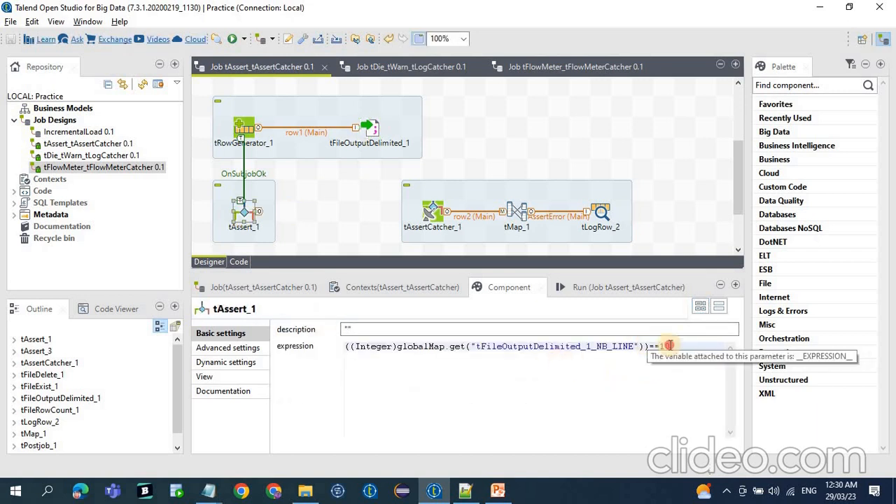
drag(671, 346, 650, 345)
drag(392, 172, 667, 239)
click(465, 493)
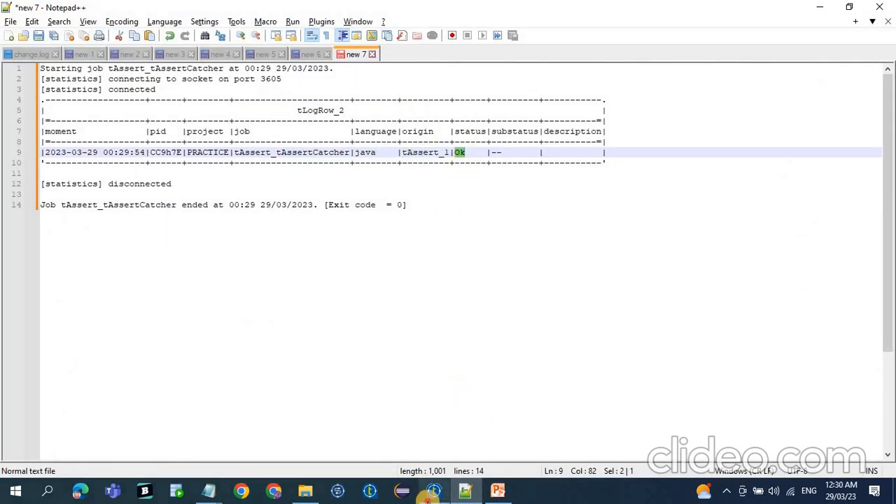
Switch back to Talend Open Studio and set the number of rows for tRowGenerator_1 to 9.
click(434, 490)
click(244, 132)
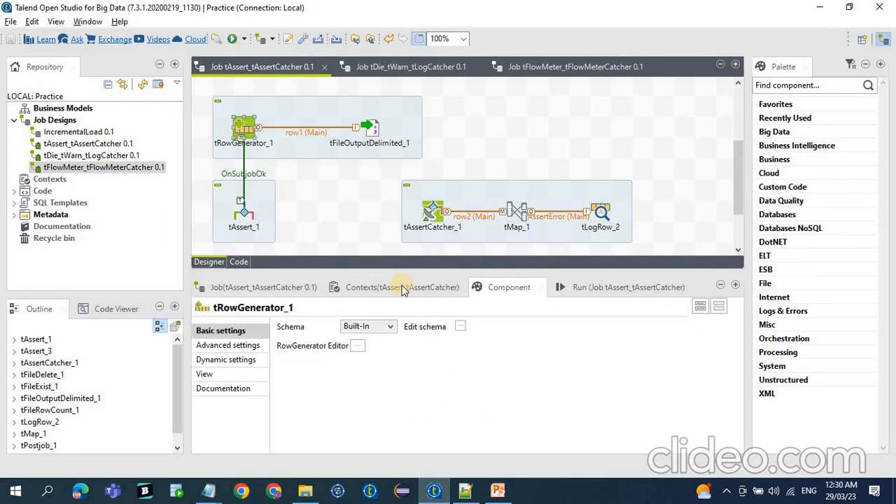
click(358, 347)
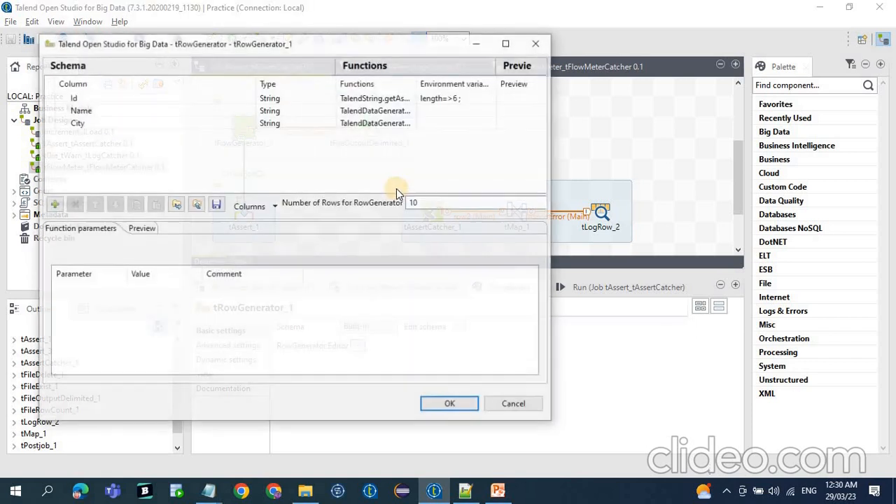
drag(442, 202, 379, 198)
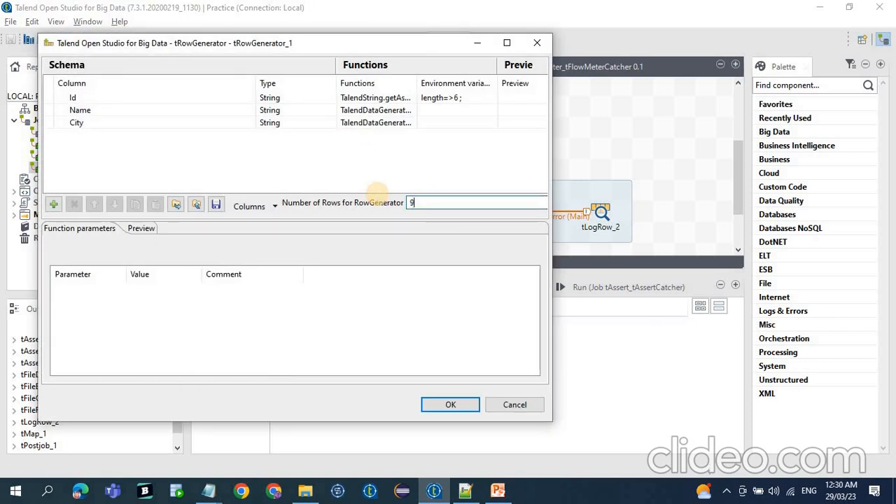
click(466, 404)
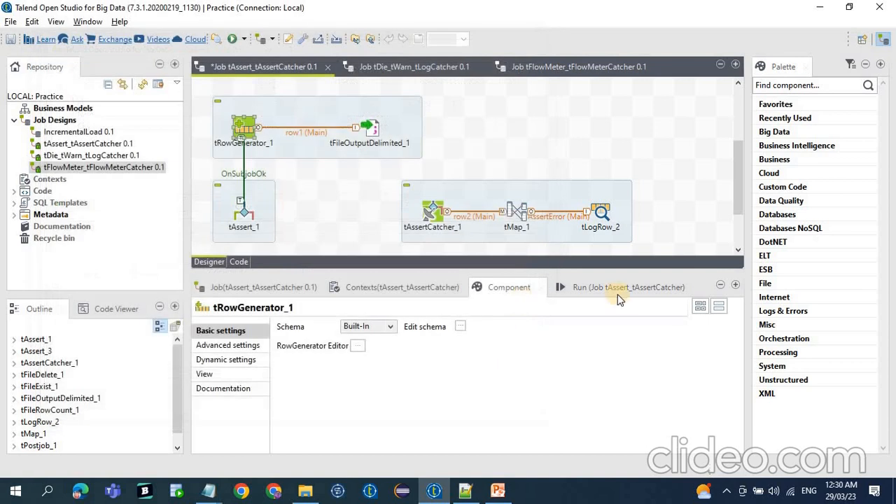
Run the tAssert_tAssertCatcher job with the changed row count and copy its full console output.
click(617, 287)
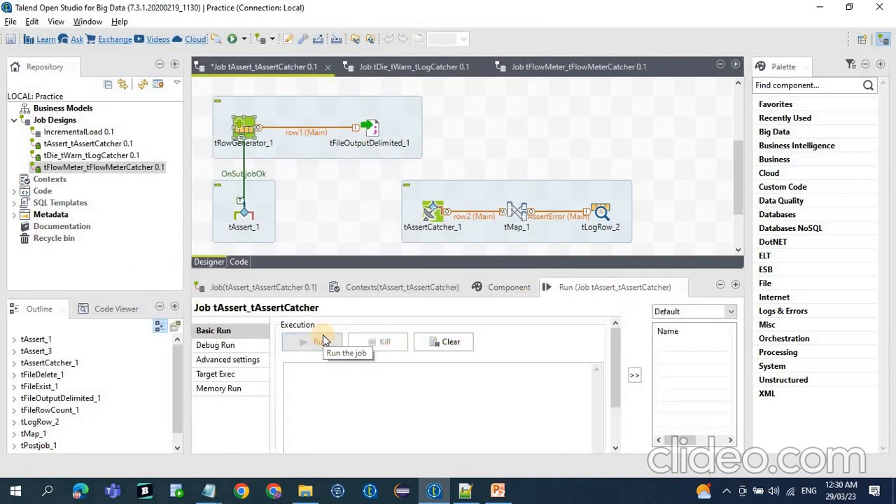
click(323, 341)
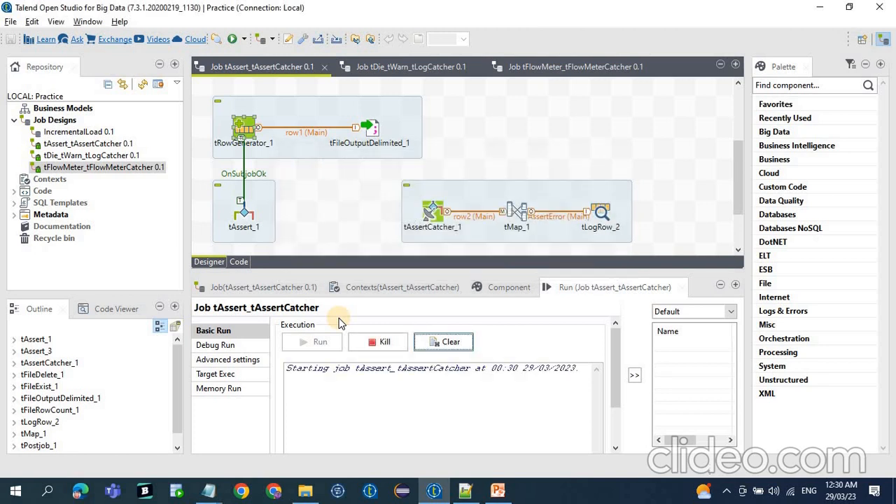
click(388, 398)
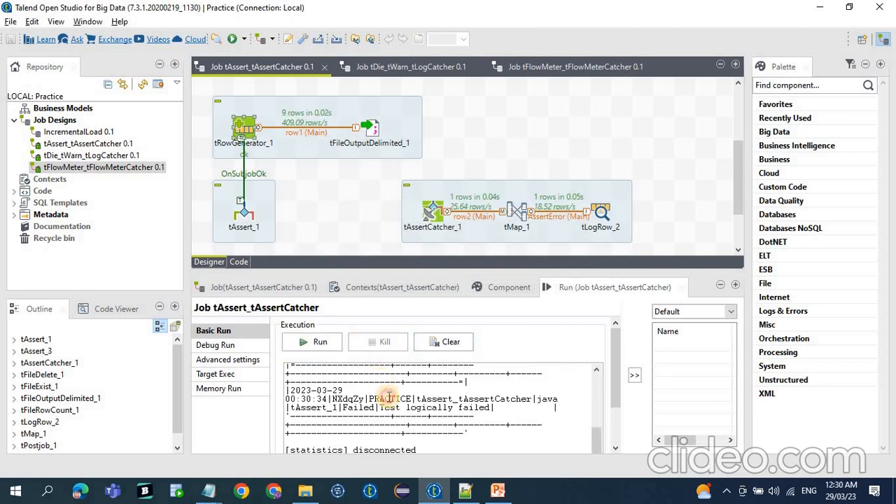
key(ctrl+a)
Switch to Notepad++ and append the copied output below the existing log in the new 7 file.
click(465, 490)
click(425, 203)
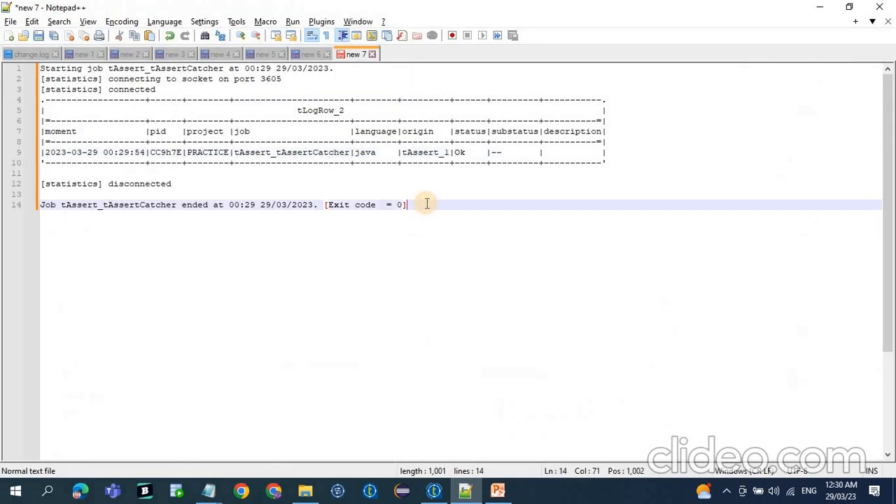
key(Return)
key(ctrl+v)
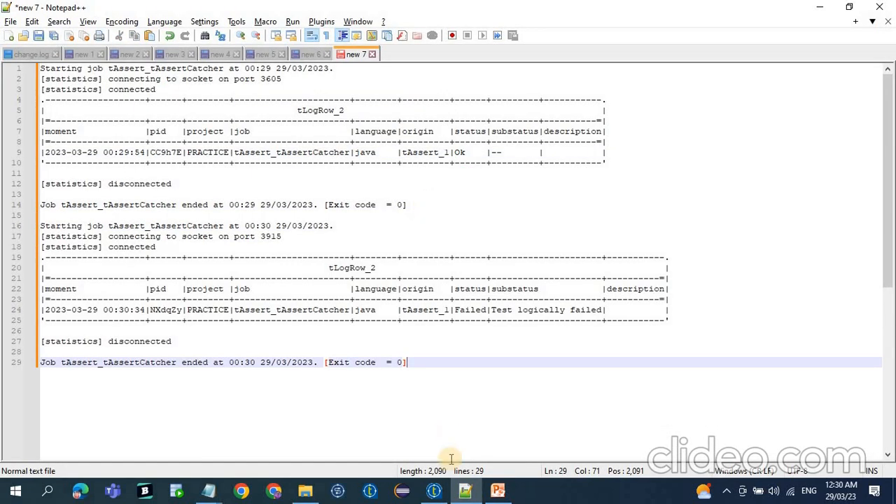
Switch back to Talend Open Studio and review the full expression of tAssert_1.
click(434, 490)
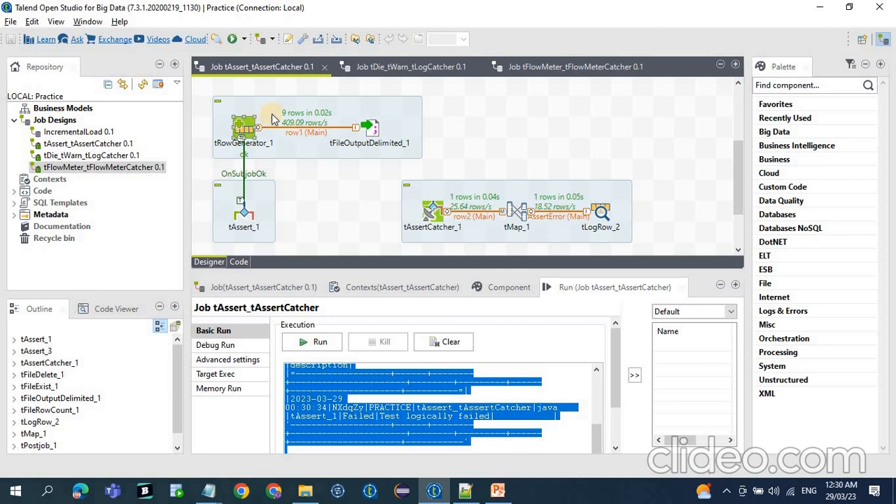
click(245, 210)
click(499, 287)
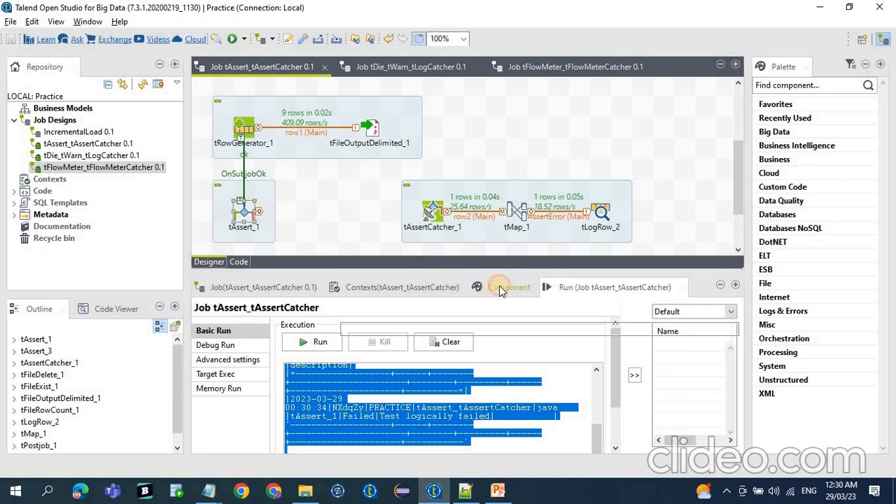
drag(676, 346, 246, 348)
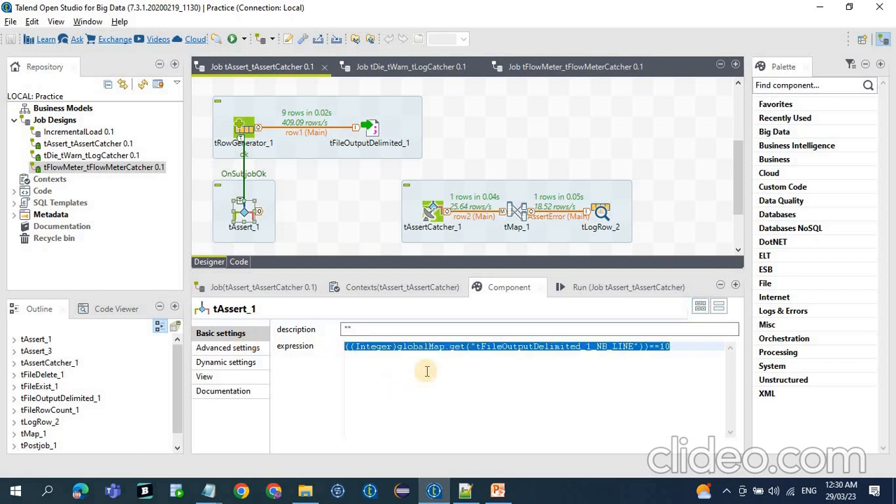
Switch to Notepad++ and compare the status values of both runs and the second run's substatus.
click(465, 490)
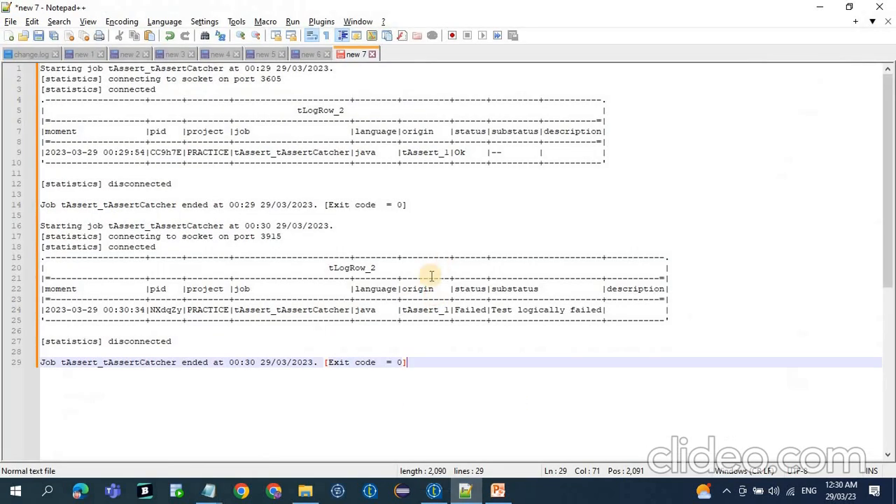
click(460, 153)
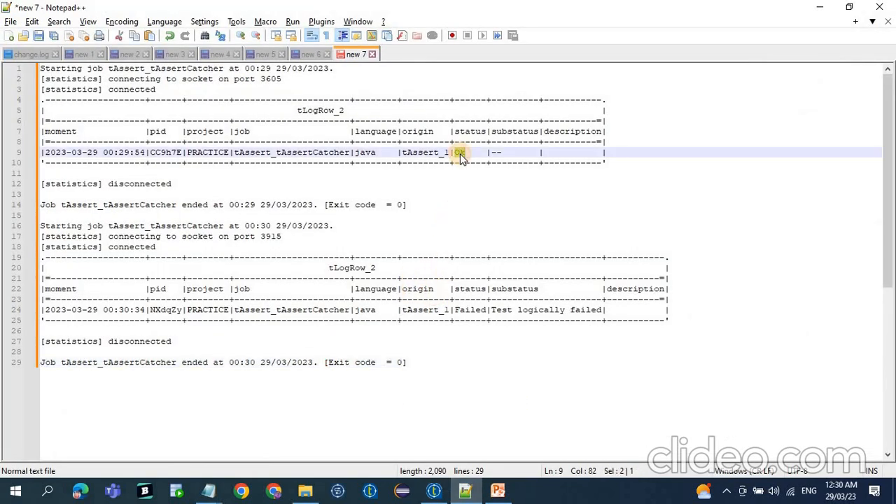
click(461, 314)
double_click(460, 314)
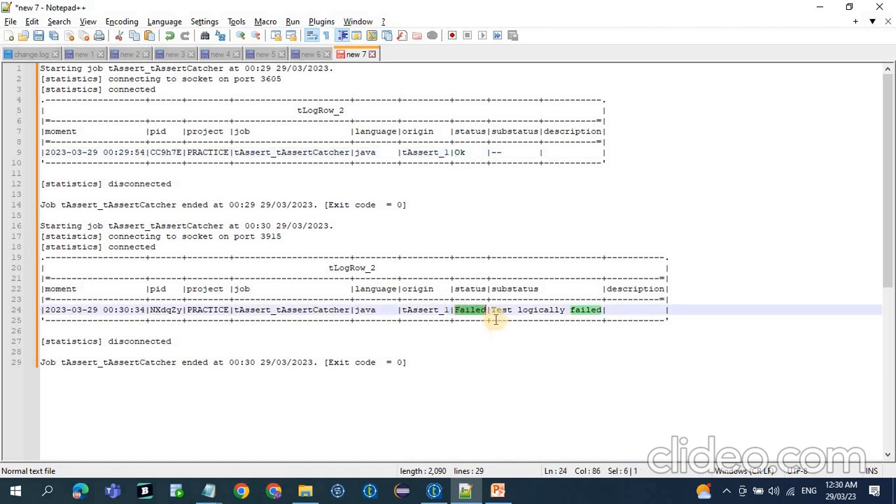
drag(492, 311, 599, 312)
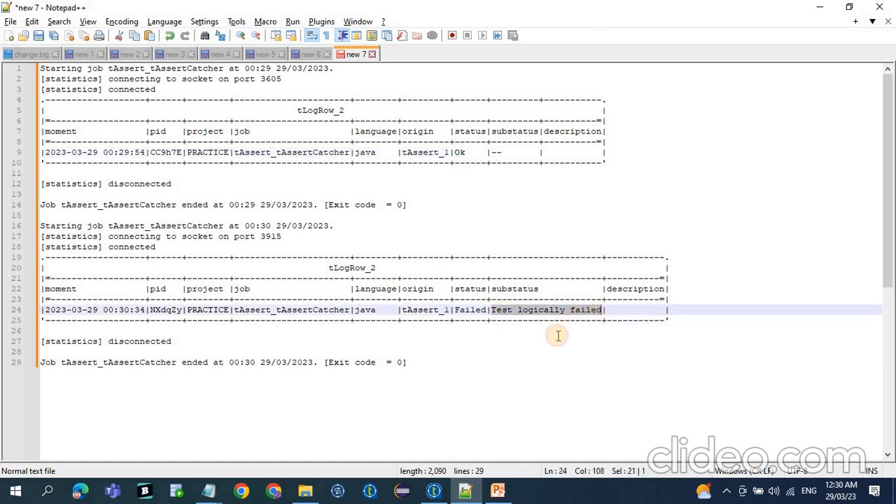
Switch back to Talend Open Studio and review tAssert_1's basic settings and the tLogRow_2 end of the catcher subjob.
click(435, 491)
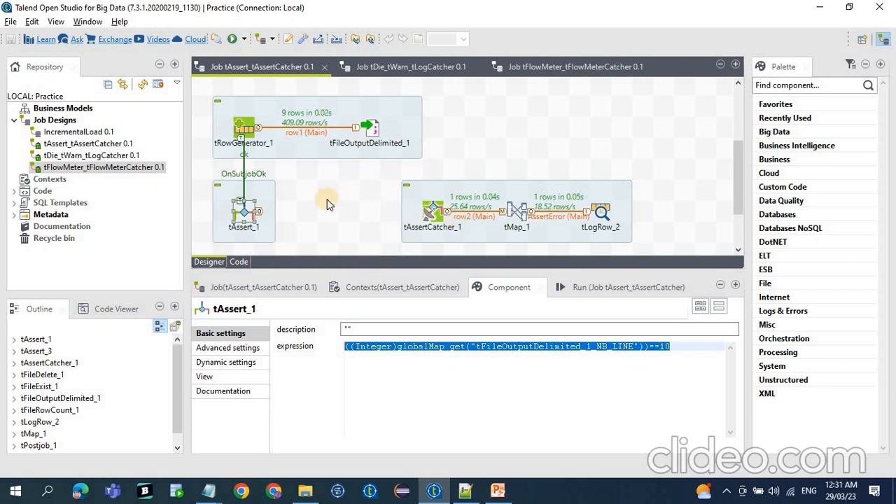
click(246, 212)
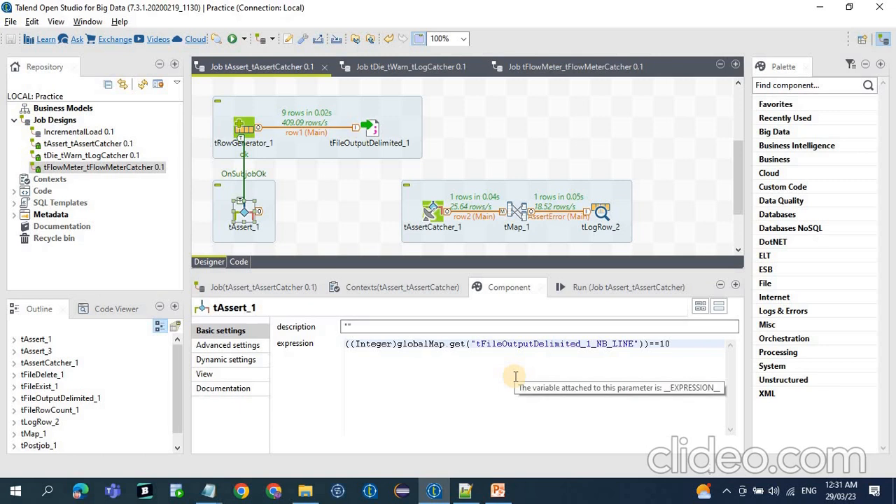
click(300, 219)
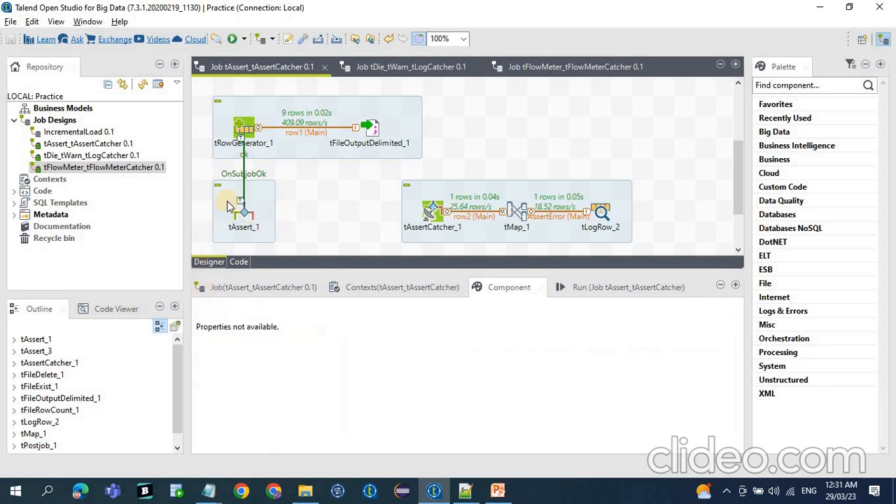
drag(201, 181, 305, 247)
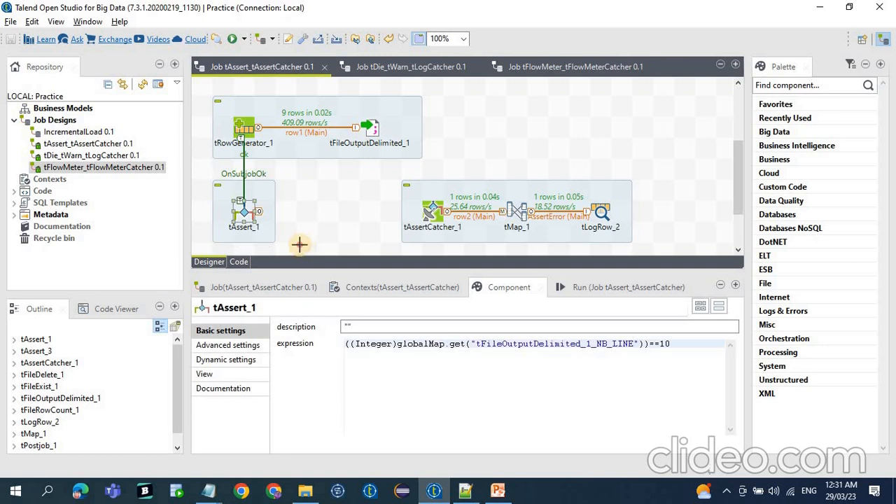
click(183, 162)
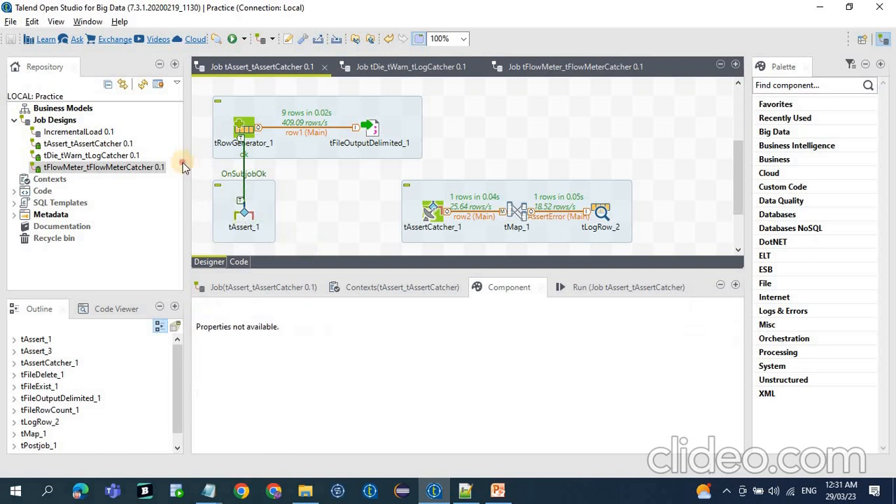
click(601, 210)
click(675, 210)
drag(645, 173, 689, 249)
Compare the file path checked by tFileExist_1 with the output file name set in tFileOutputDelimited_1.
scroll(313, 197, down, 3)
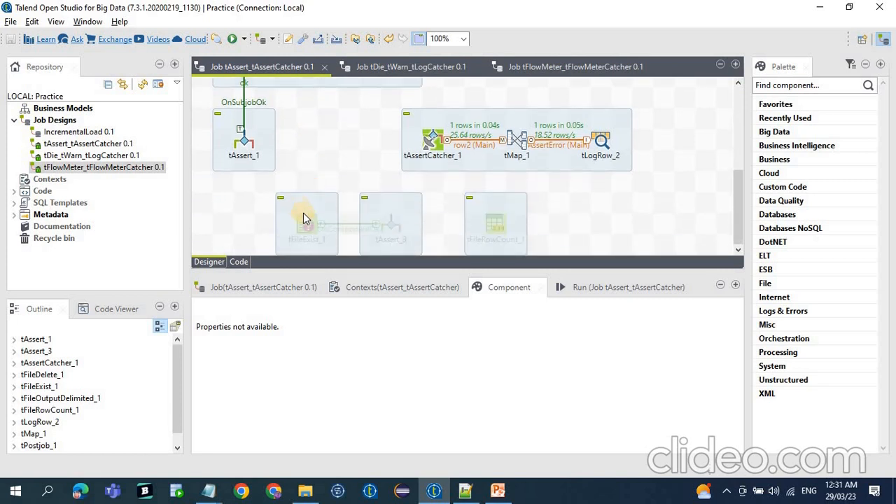
click(304, 213)
scroll(283, 153, up, 2)
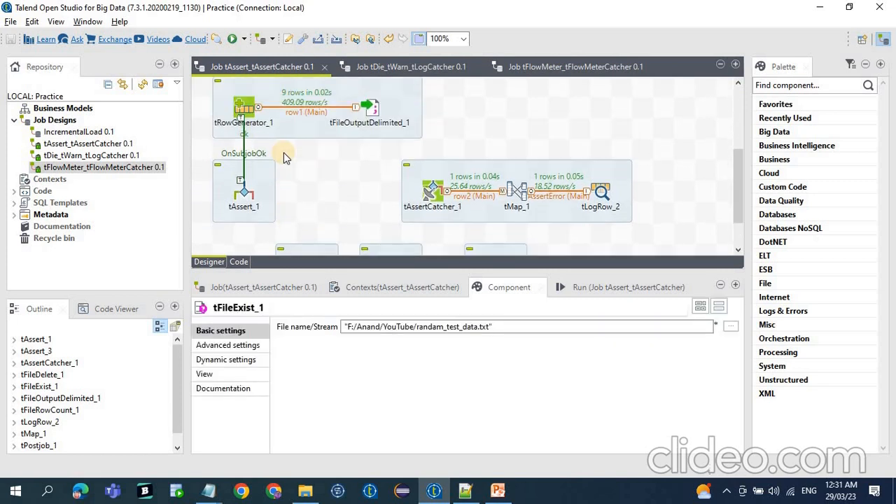
scroll(300, 175, up, 1)
click(372, 135)
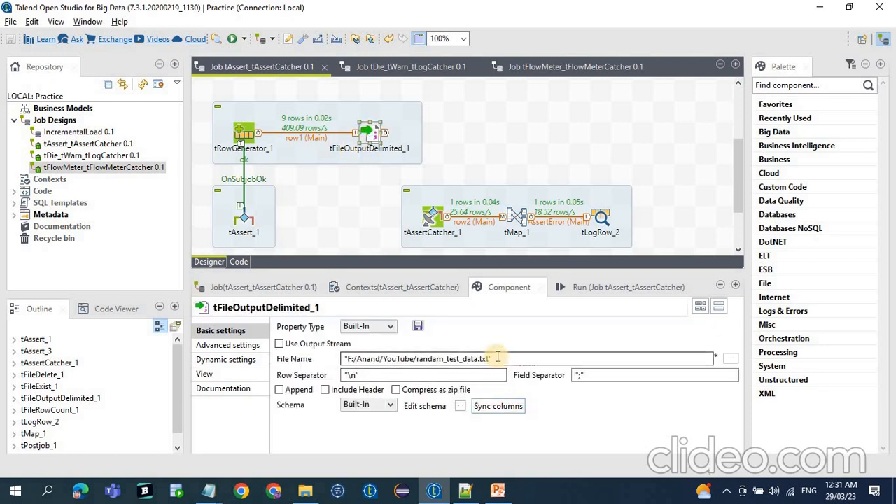
drag(497, 357, 298, 360)
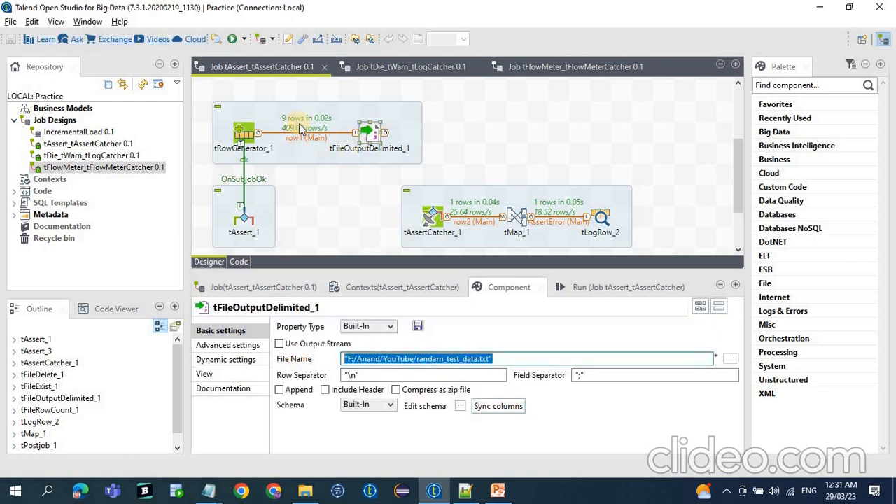
Activate the deactivated tFileExist_1 and tAssert_3 components together.
scroll(332, 178, down, 3)
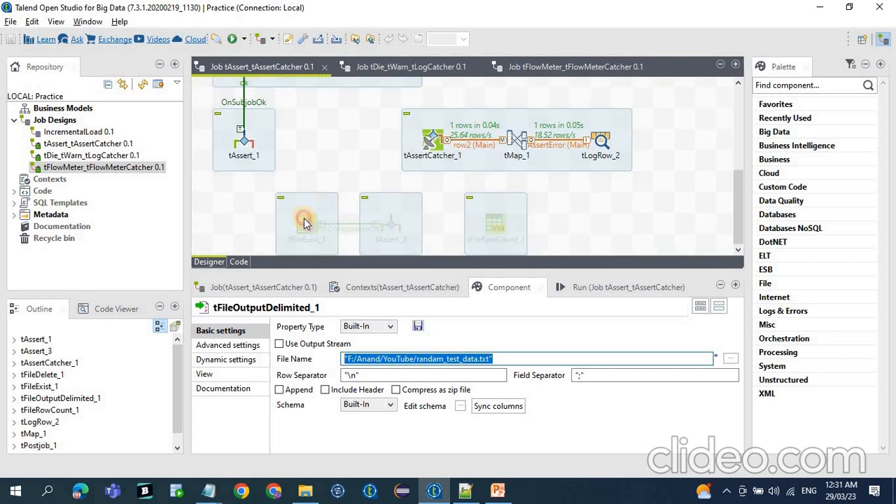
click(304, 217)
drag(263, 186, 431, 260)
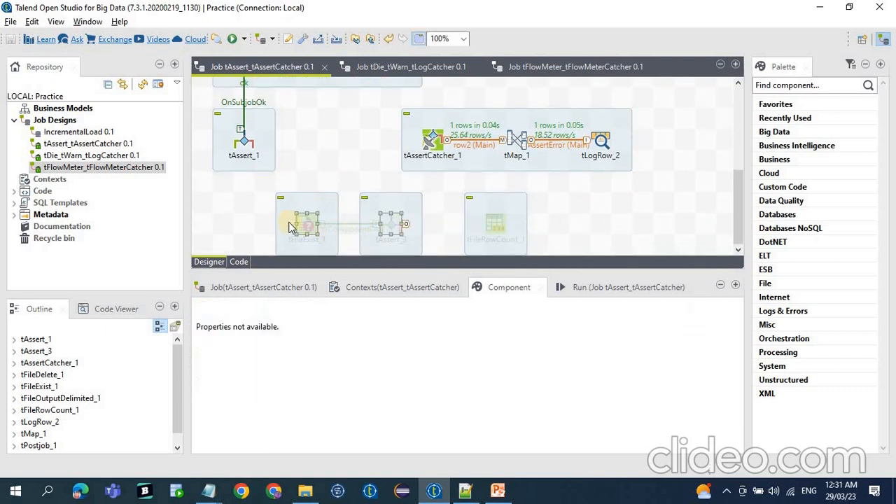
right_click(310, 219)
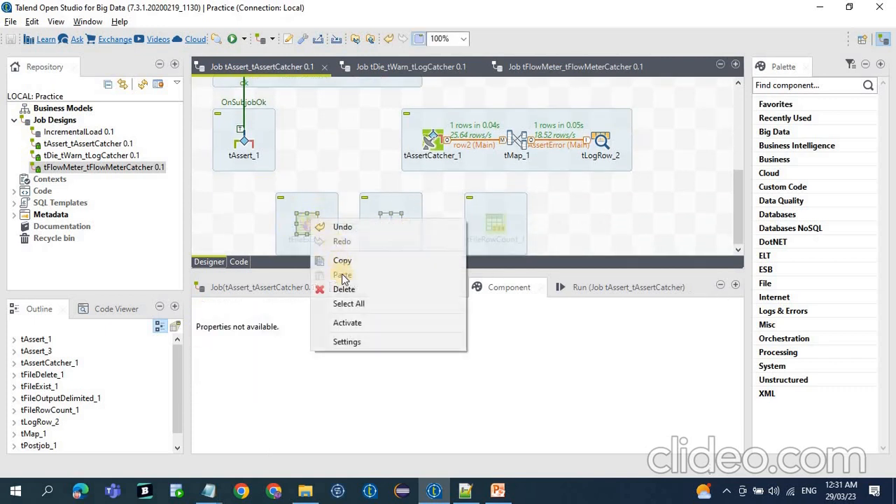
click(348, 322)
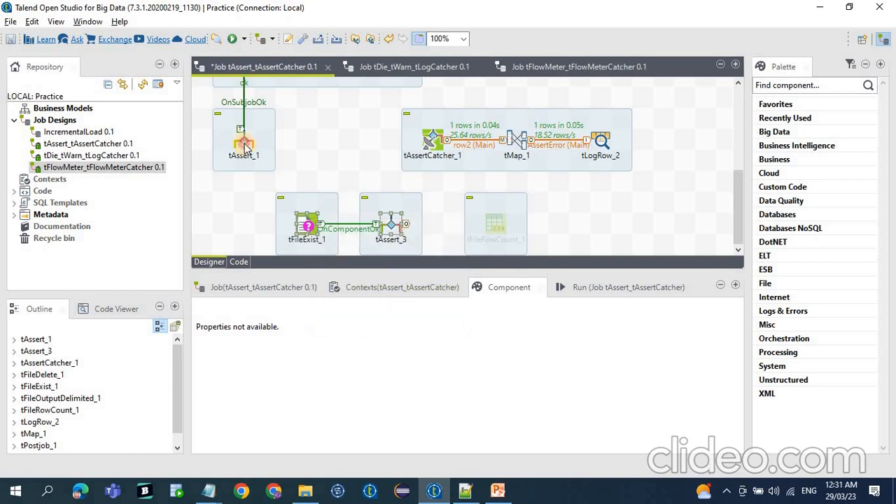
Connect tAssert_1 to tFileExist_1 with an On Subjob Ok trigger and save the job.
right_click(246, 146)
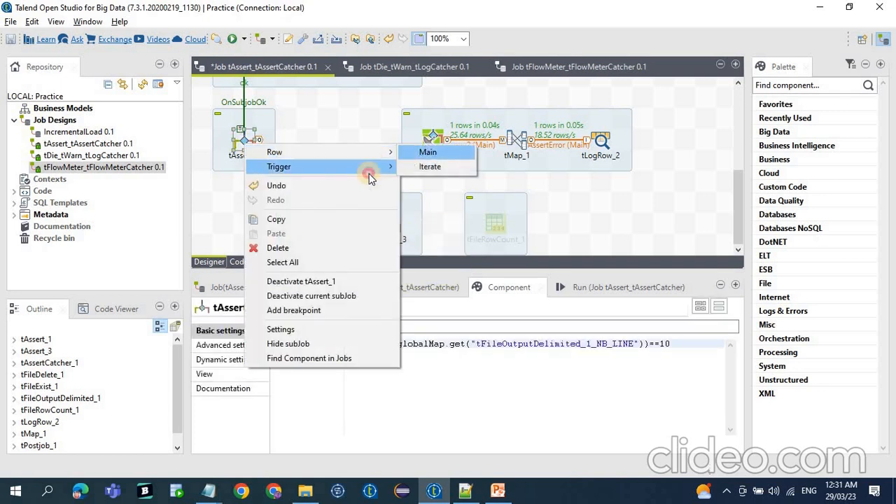
mouse_move(372, 170)
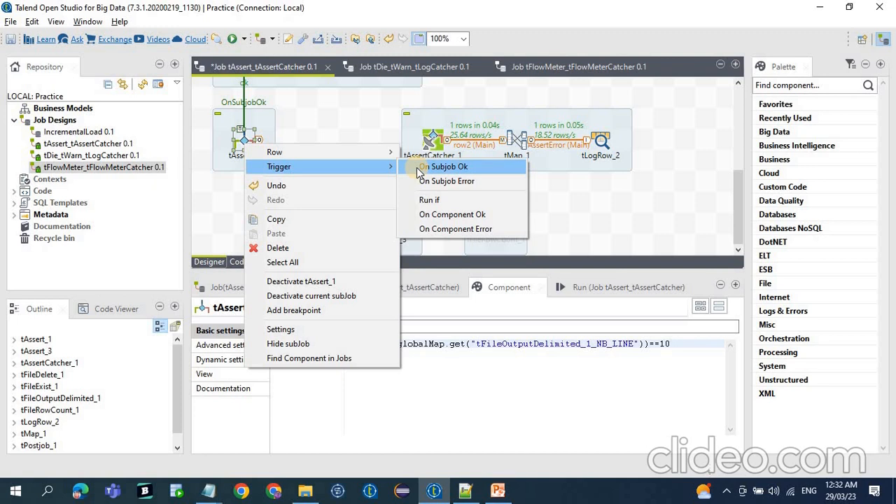
click(443, 166)
click(306, 225)
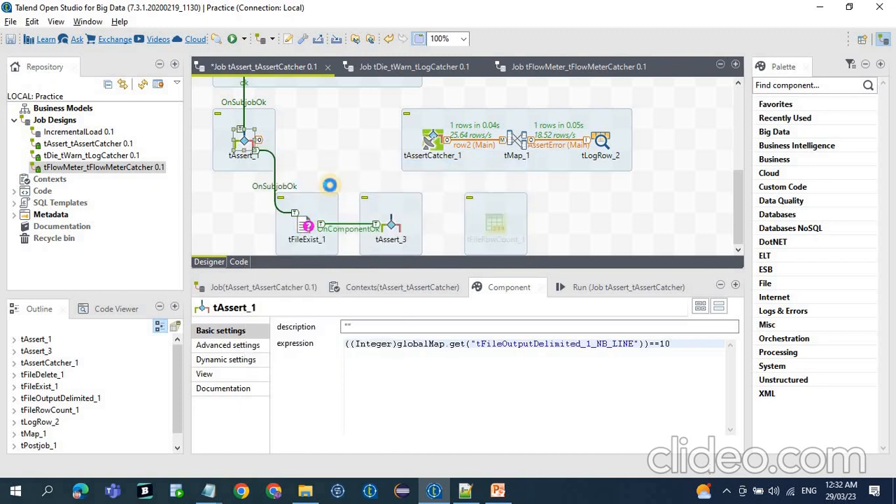
key(ctrl+s)
Clear the previous run's console output for the tAssert_tAssertCatcher job.
scroll(364, 196, up, 3)
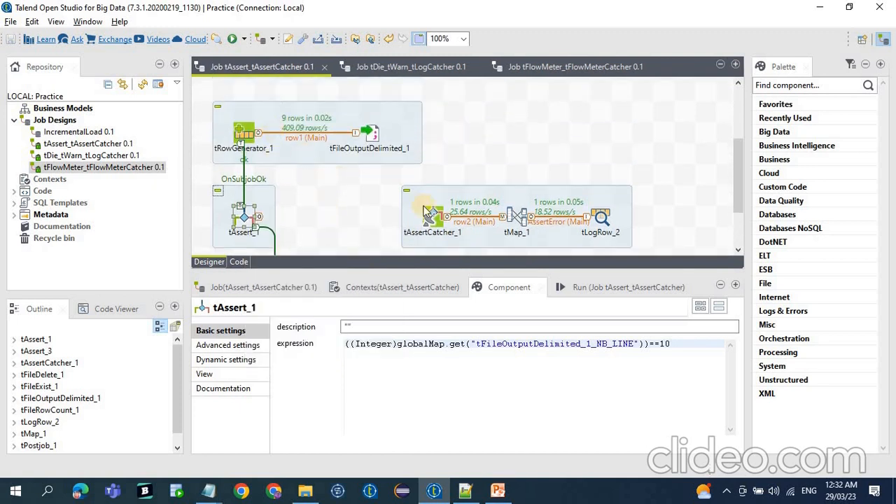
scroll(427, 210, down, 3)
click(585, 287)
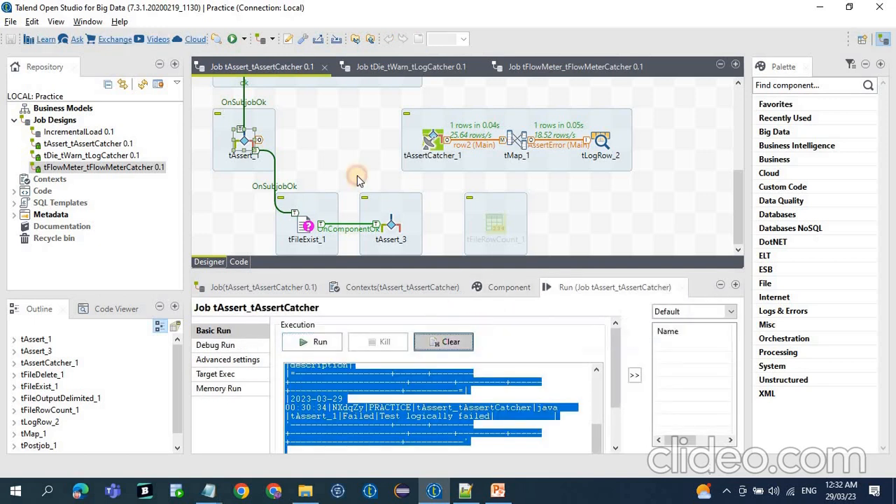
scroll(371, 140, up, 3)
scroll(371, 140, down, 3)
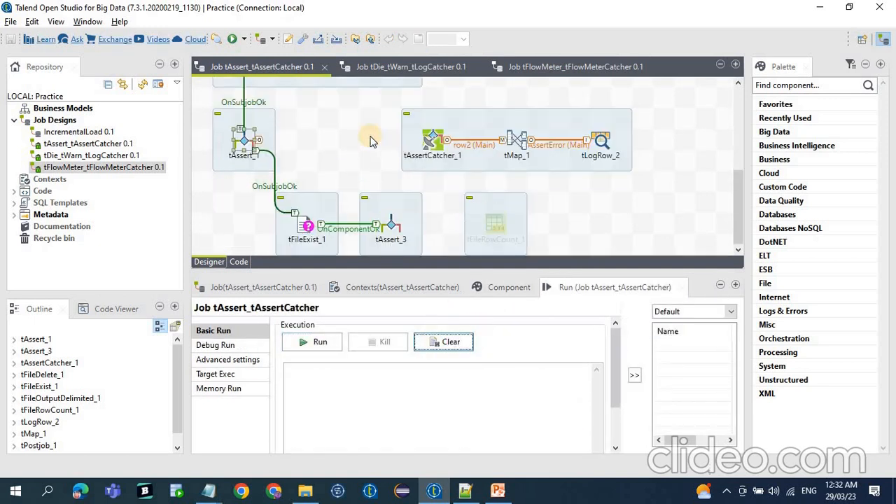
Review the OnComponentOk link from tFileExist_1 and the full expression of tAssert_3.
click(305, 222)
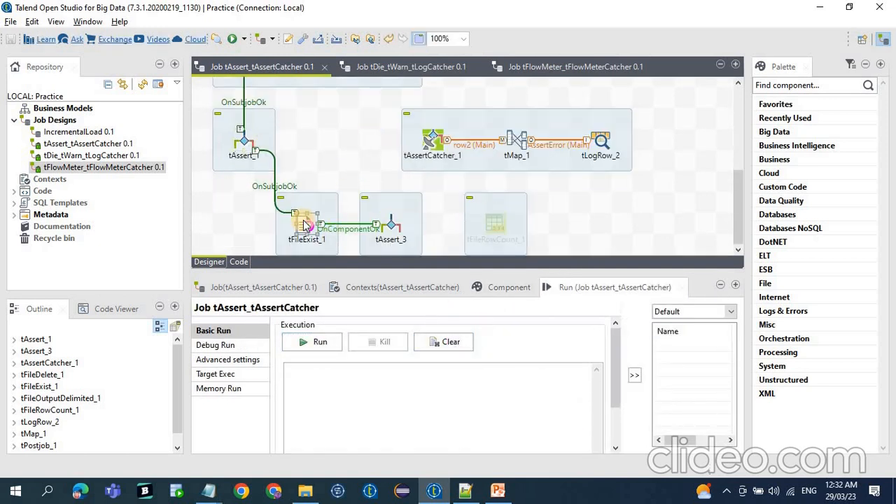
click(341, 231)
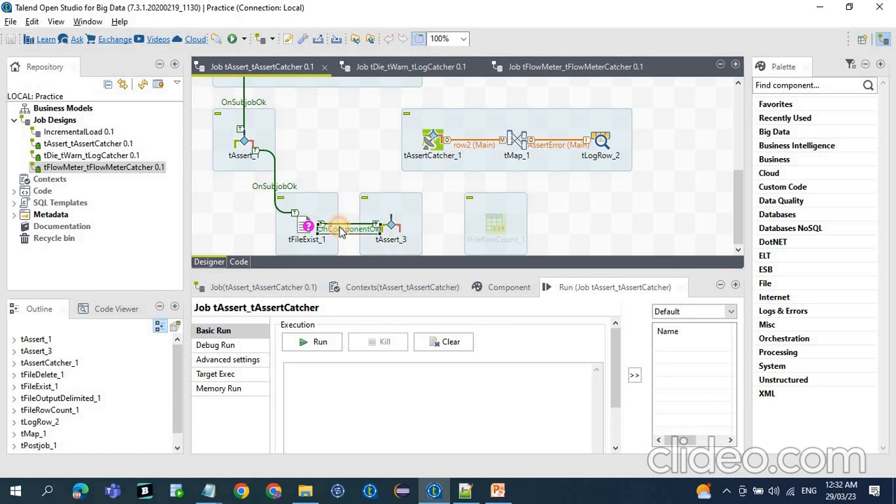
click(482, 287)
click(393, 230)
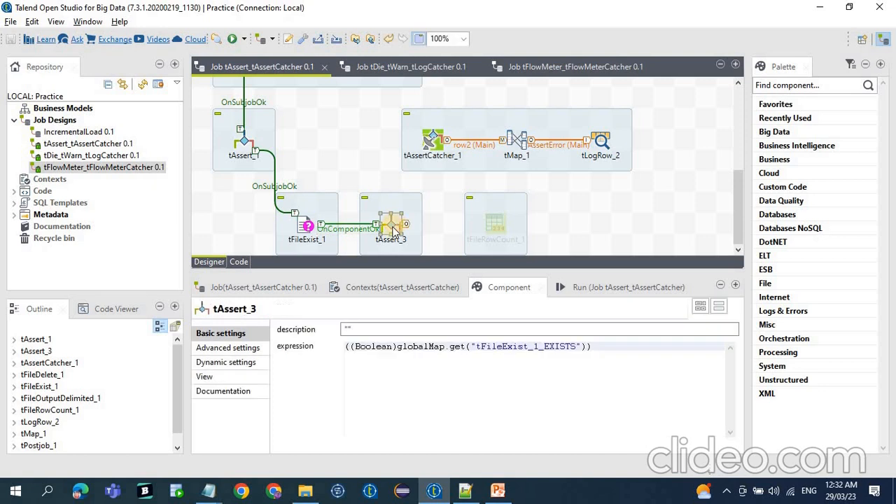
drag(604, 348, 182, 349)
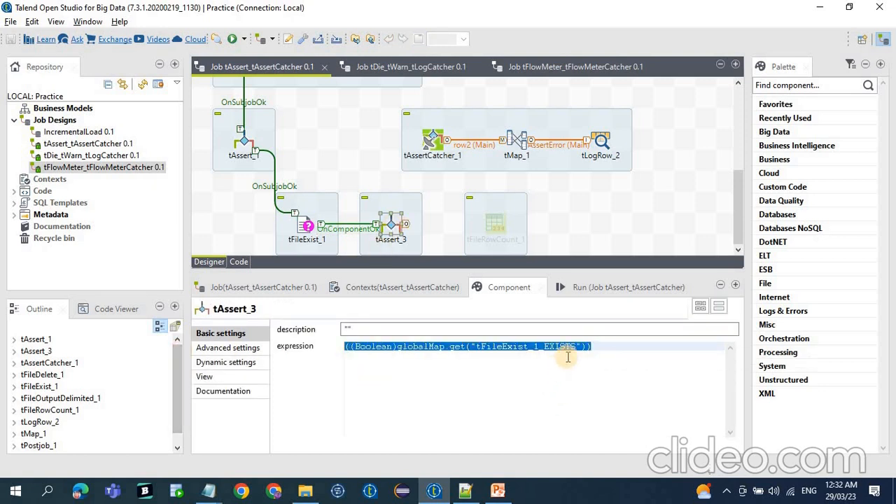
drag(595, 347, 332, 345)
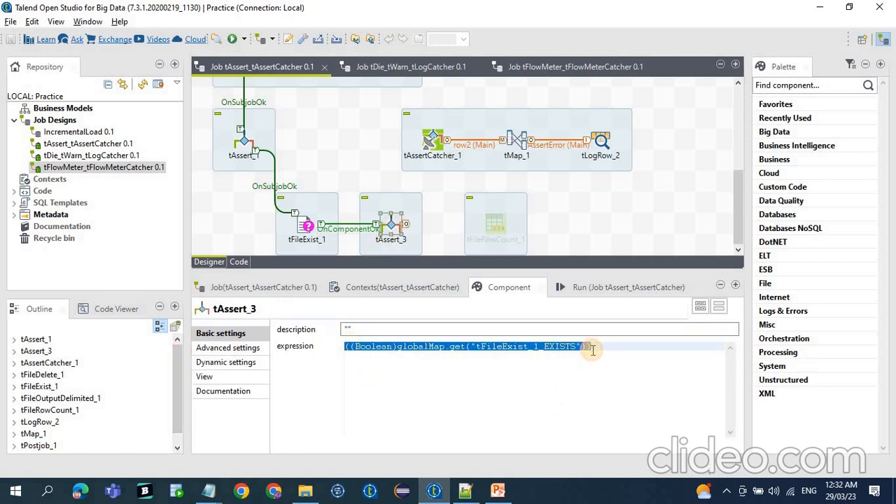
click(452, 215)
Check the tAssertCatcher_1 basic settings, bring up the job's run view, and go over tAssert_1 and tAssert_3 in the design.
scroll(453, 215, up, 2)
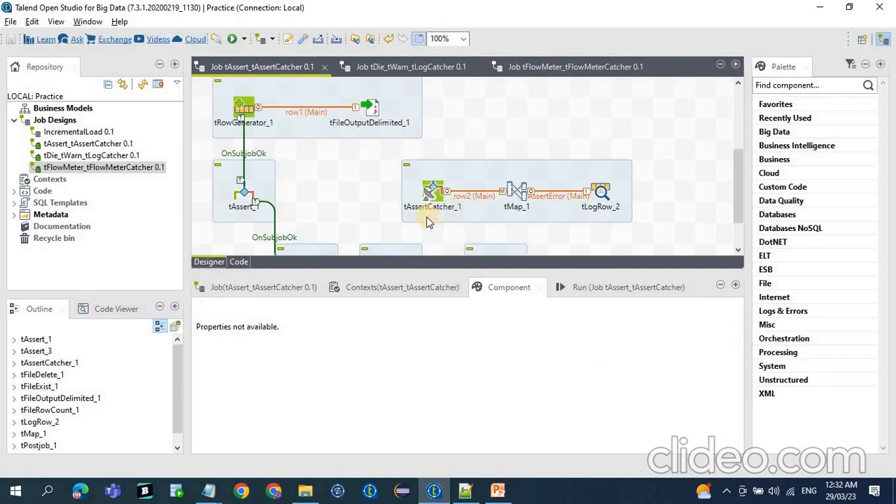
scroll(419, 213, down, 1)
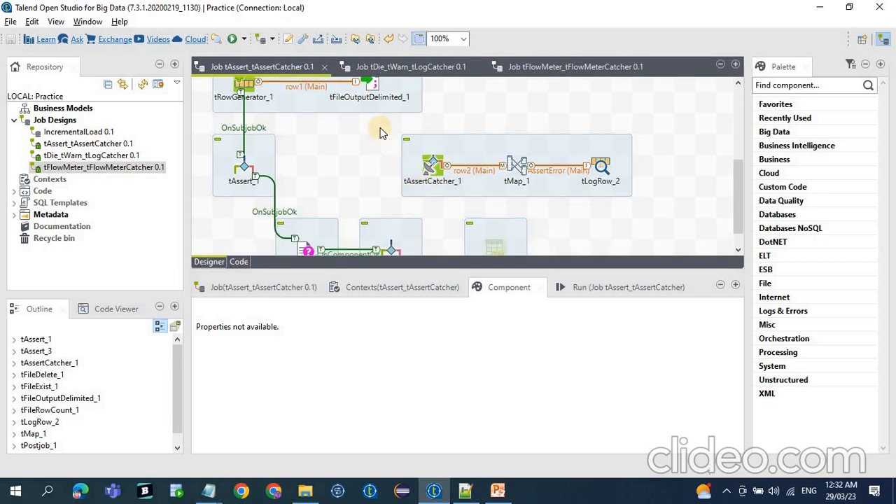
drag(381, 133, 478, 205)
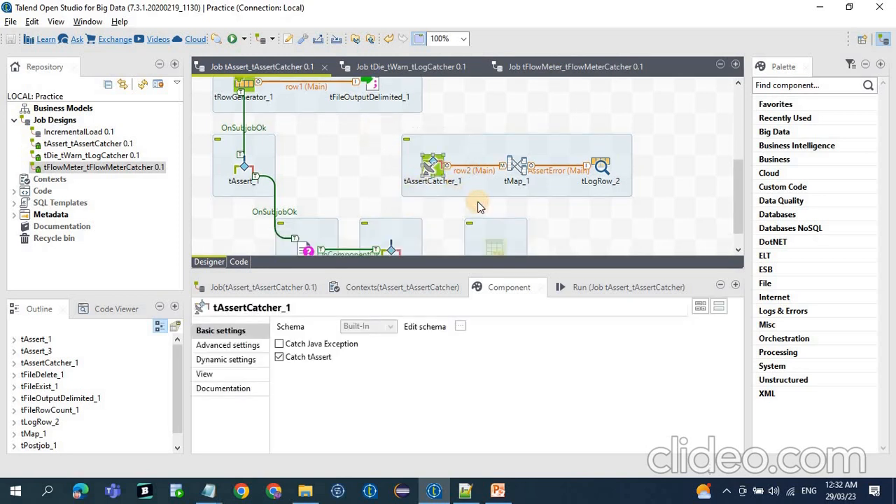
click(599, 288)
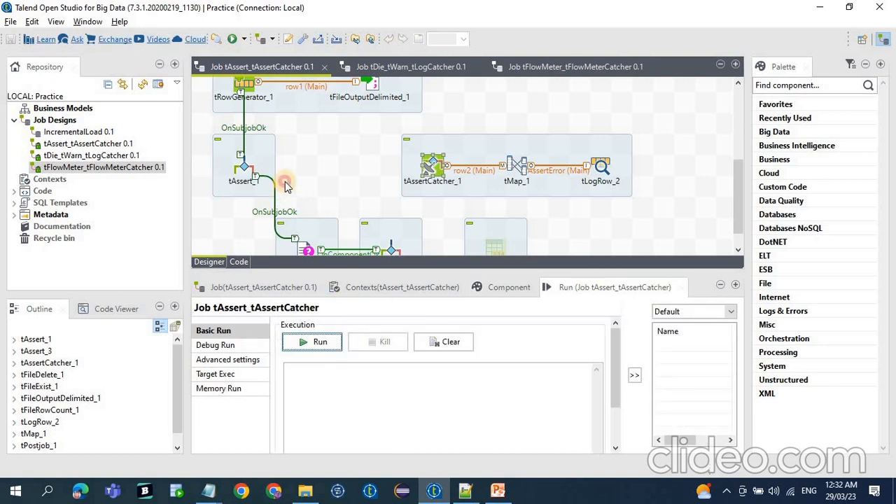
drag(197, 125, 300, 211)
scroll(406, 200, down, 1)
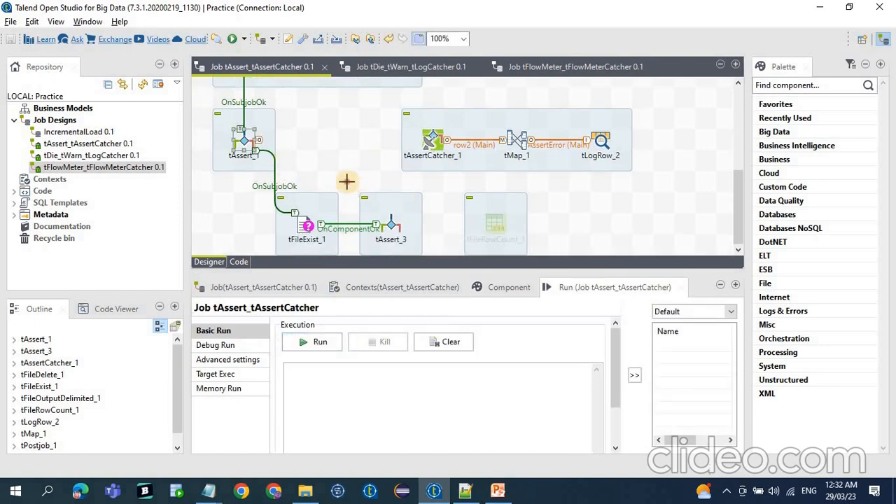
drag(346, 181, 414, 249)
Check the number of rows set in tRowGenerator_1 against the row count expected by tAssert_1's expression.
scroll(404, 237, up, 2)
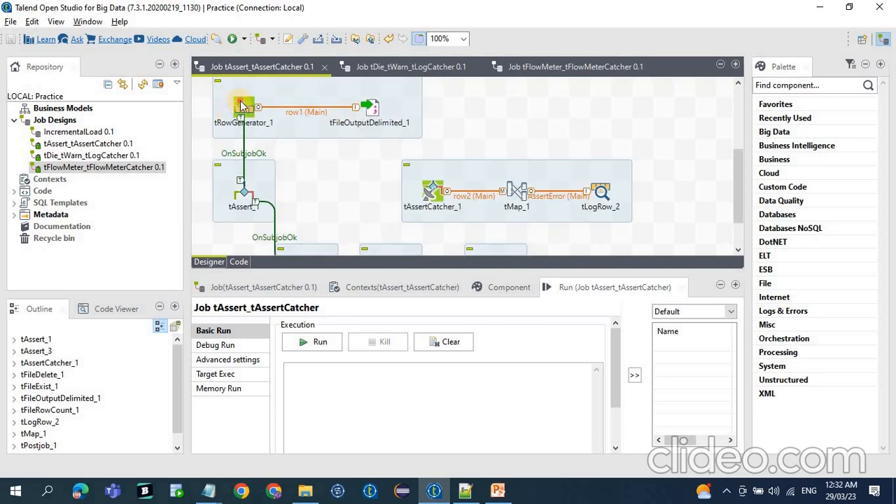
click(241, 105)
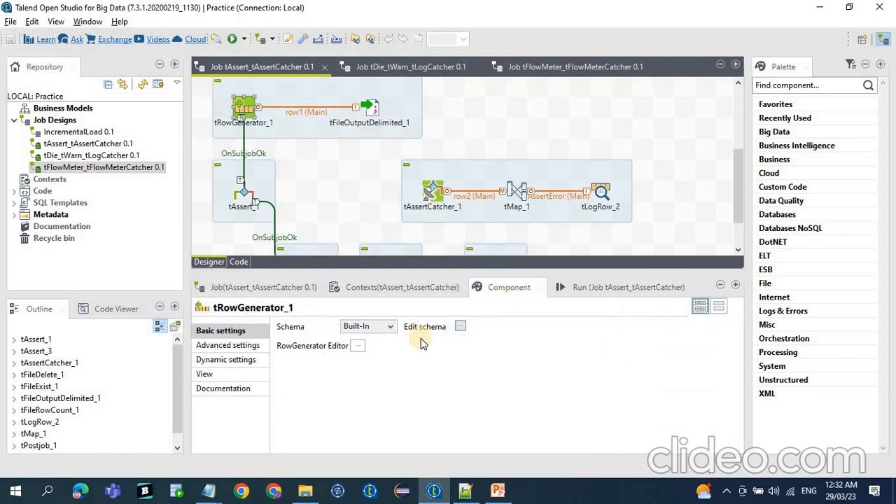
click(358, 345)
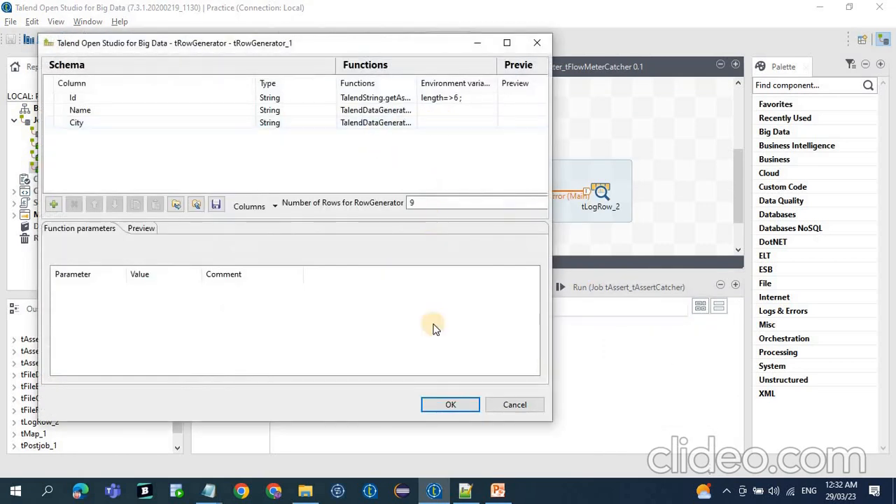
click(451, 405)
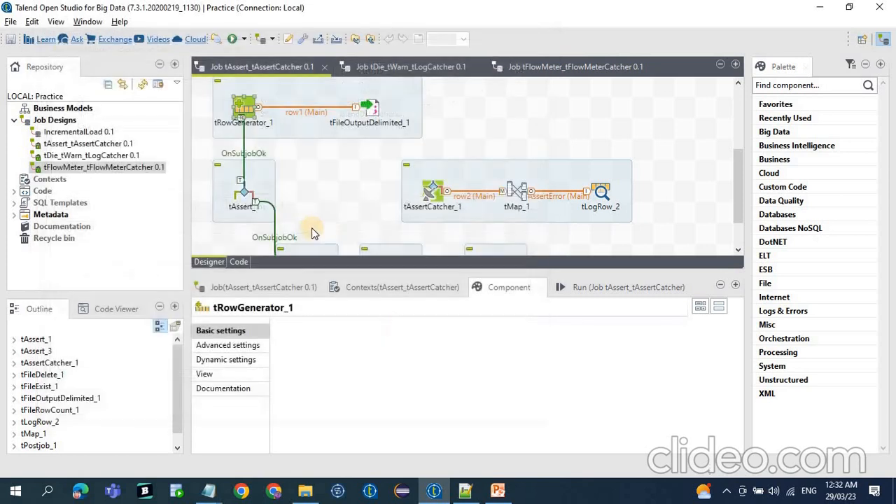
click(249, 195)
drag(682, 346, 336, 353)
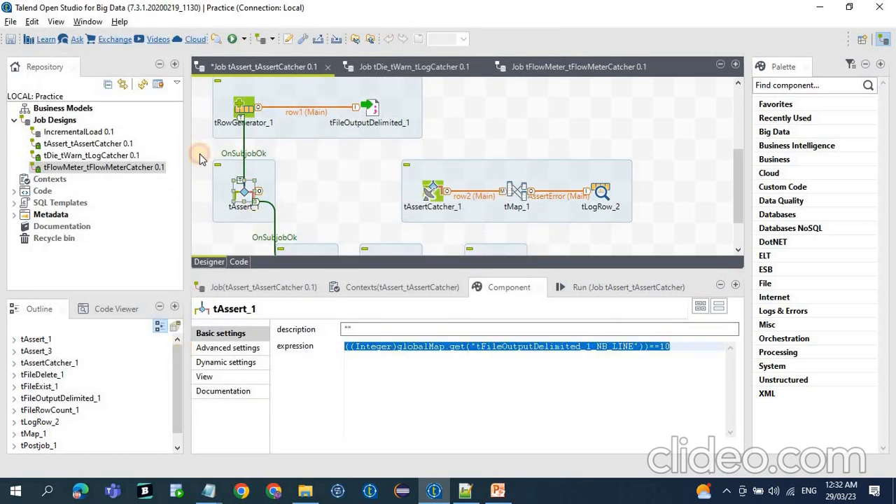
Review the file path checked by tFileExist_1 and the expression of the tAssert_3 linked to it.
drag(199, 155, 310, 230)
scroll(298, 206, down, 2)
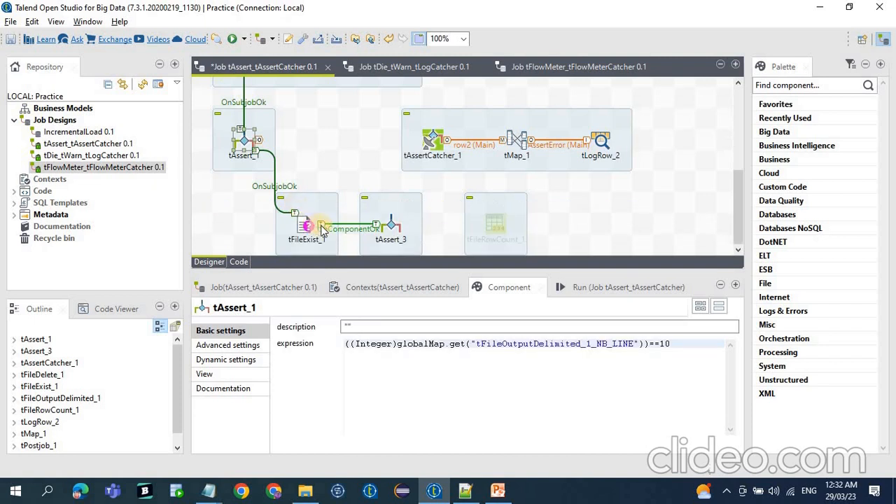
click(303, 224)
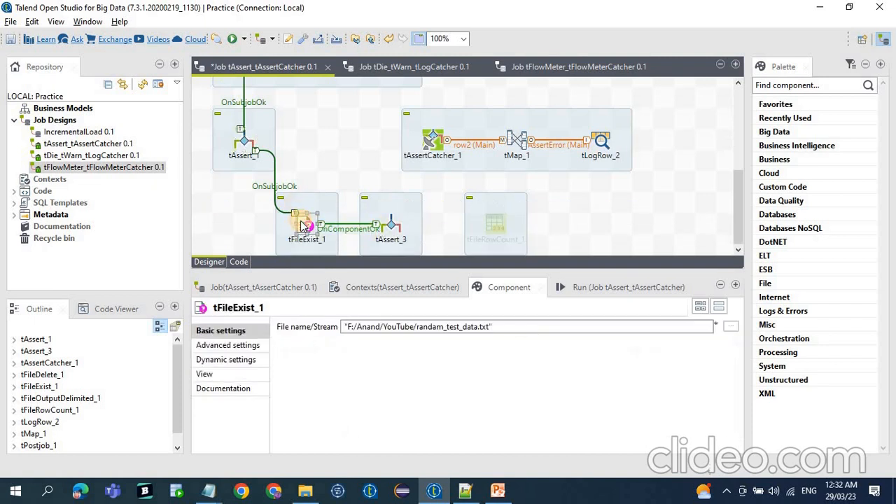
click(391, 224)
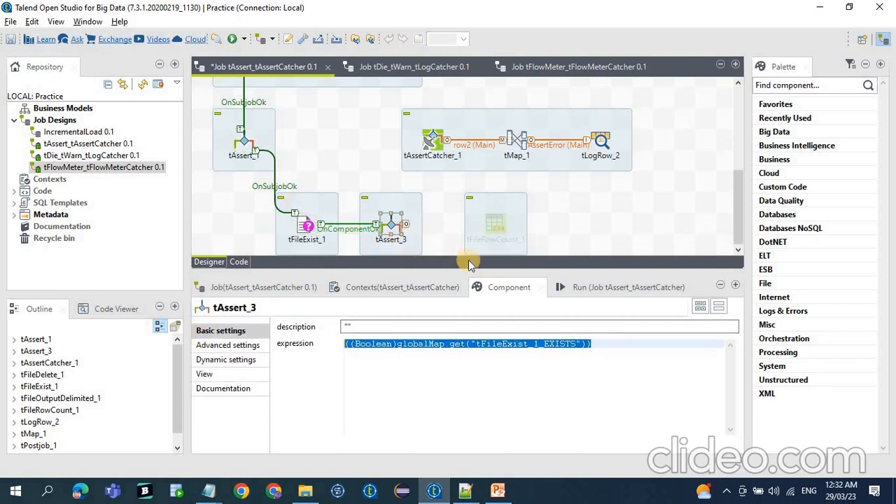
Run the tAssert_tAssertCatcher job and replace the text of the new 7 document in Notepad++ with its full console output.
click(585, 287)
click(320, 343)
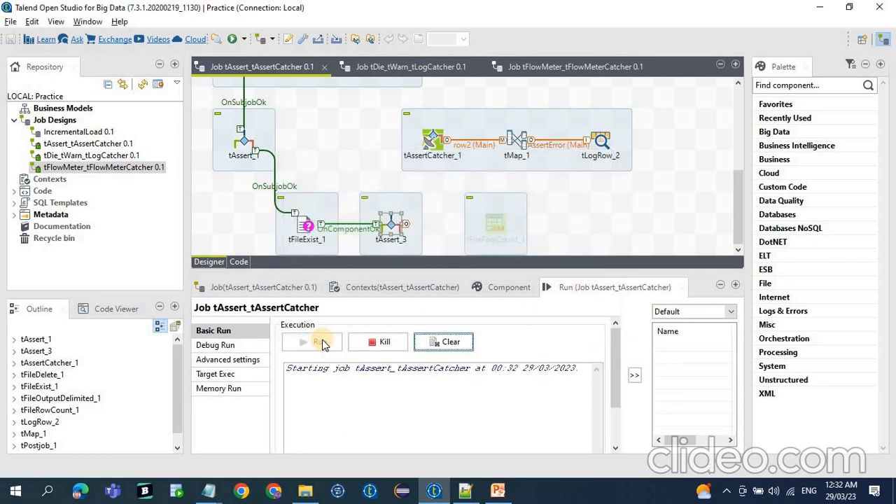
click(336, 392)
key(ctrl+a)
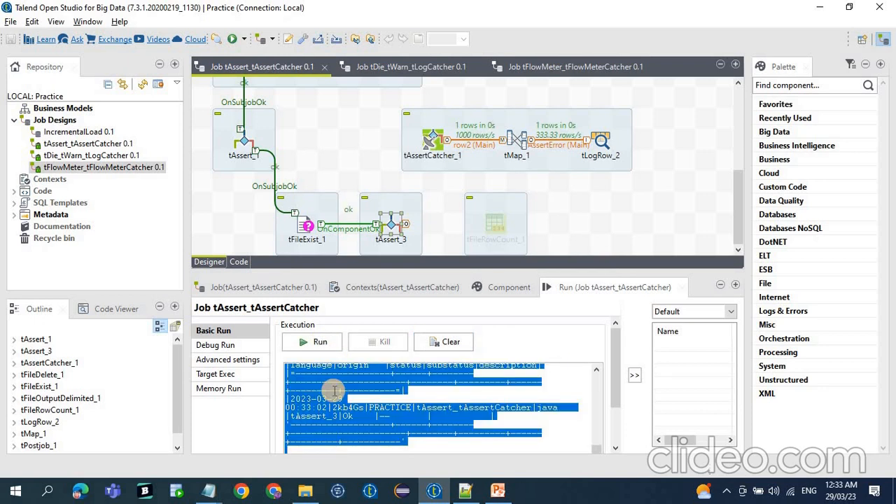
click(465, 491)
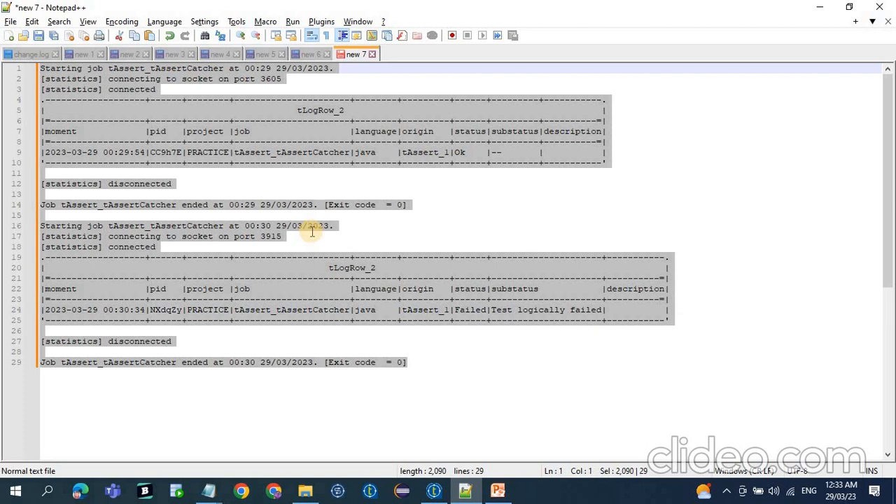
key(ctrl+v)
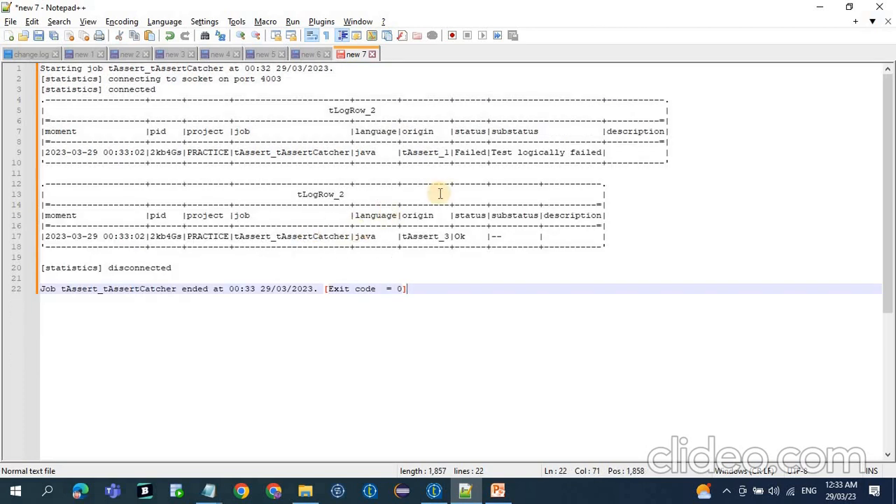
scroll(424, 235, up, 1)
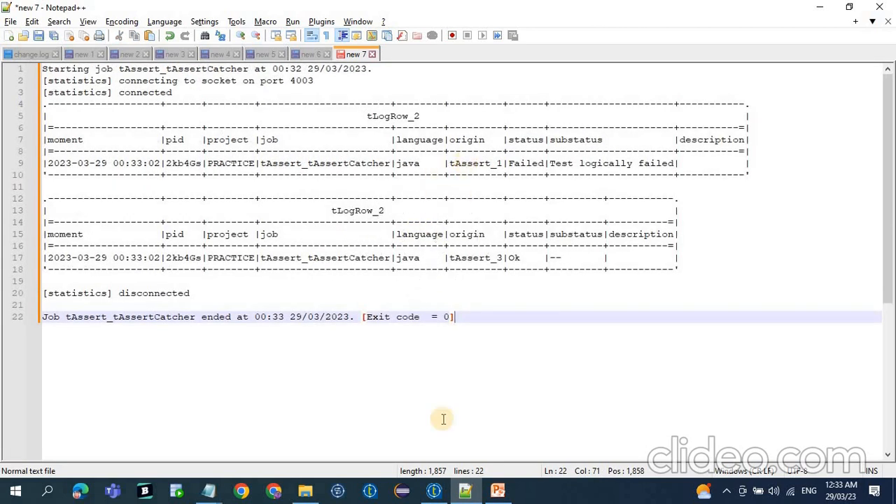
Switch back to Talend and check tAssert_1's expression against its logged result and the row generator subjob.
click(434, 491)
click(254, 213)
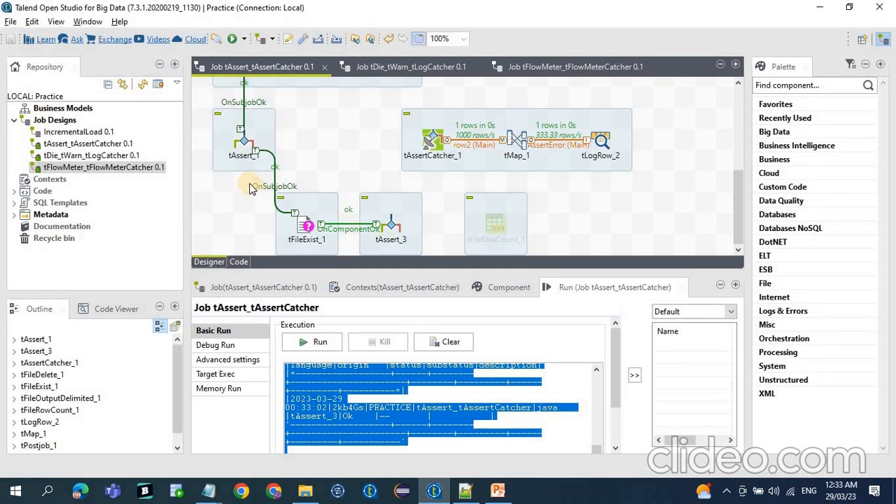
click(244, 141)
click(468, 490)
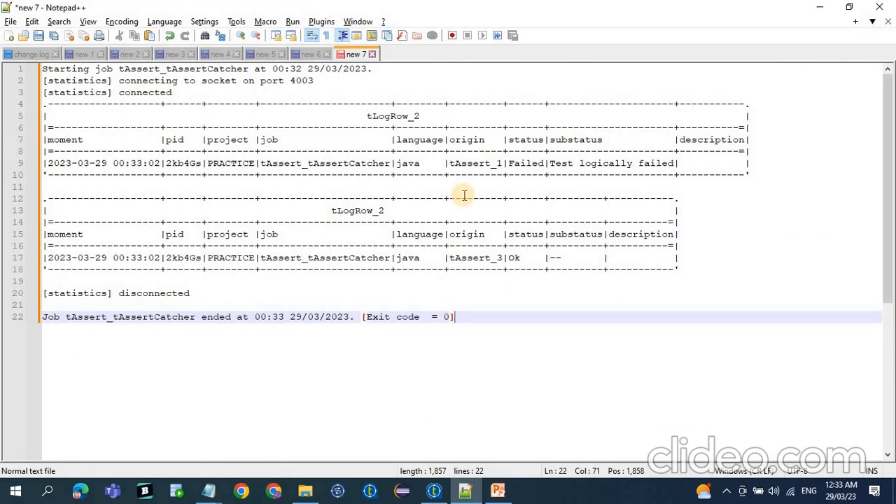
click(435, 491)
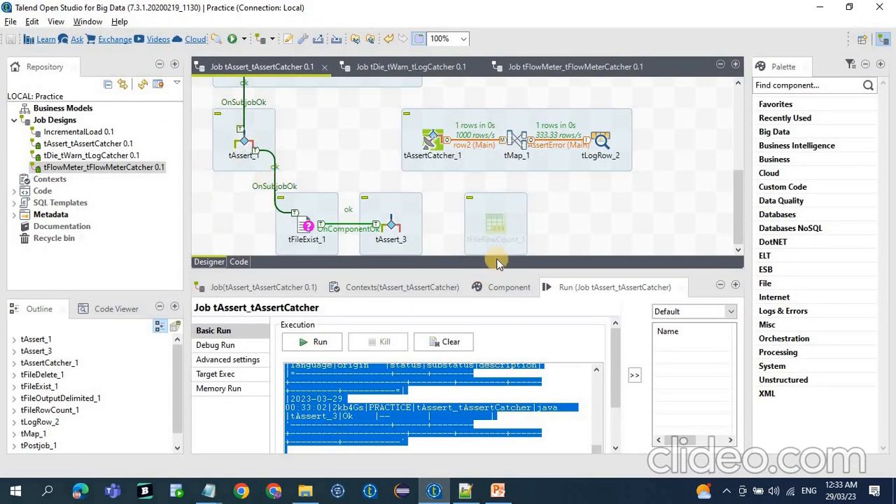
click(499, 288)
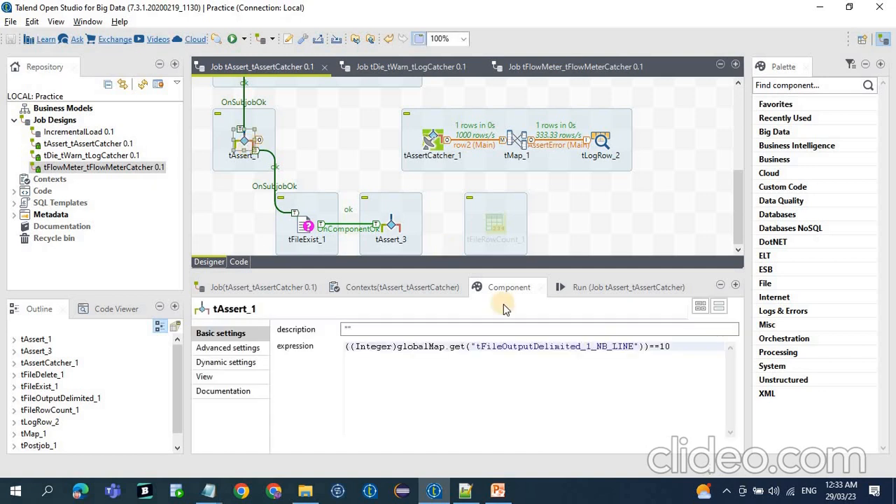
click(653, 346)
drag(640, 346, 287, 315)
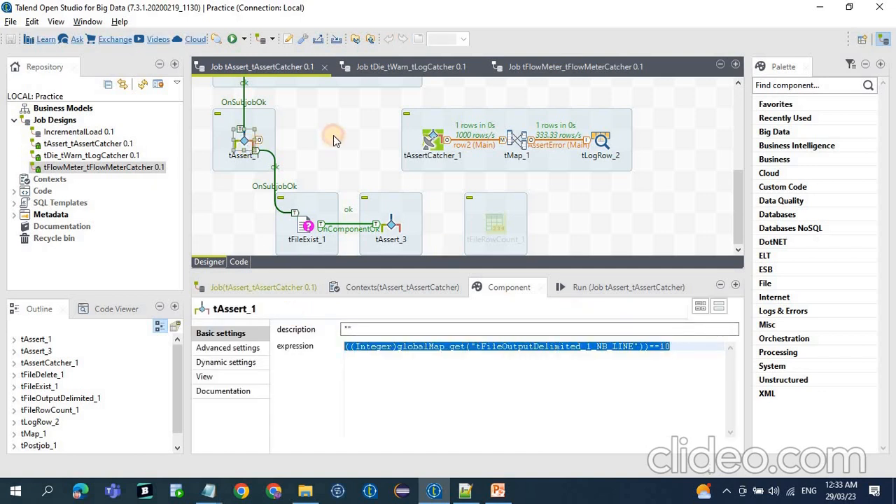
scroll(334, 139, up, 2)
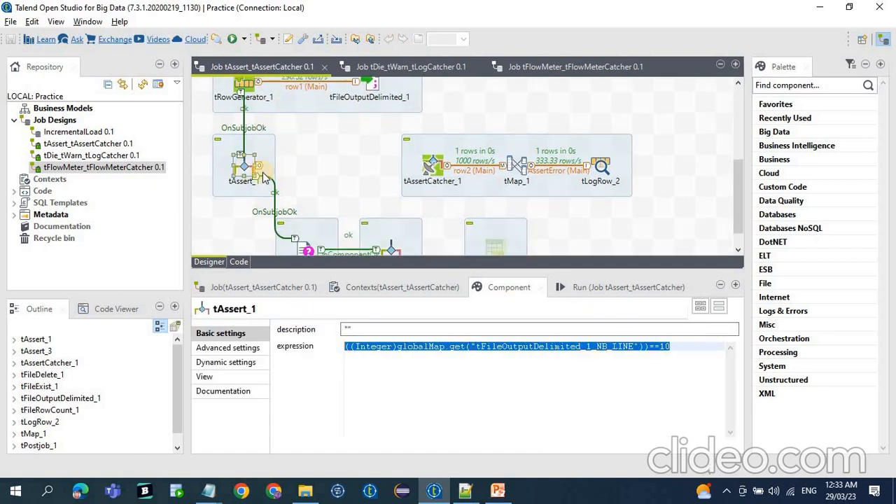
Compare the tAssert_1 substatus with the tAssert_3 entry in the Notepad++ log.
click(465, 490)
click(455, 175)
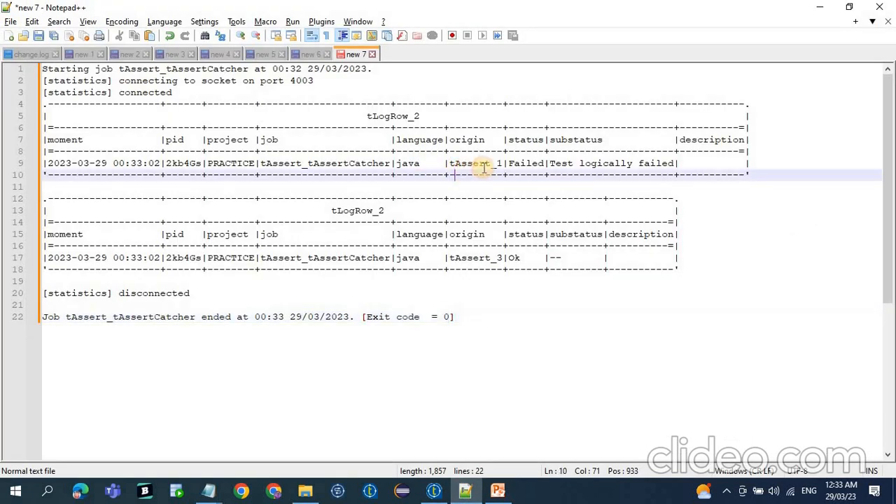
drag(549, 164, 669, 163)
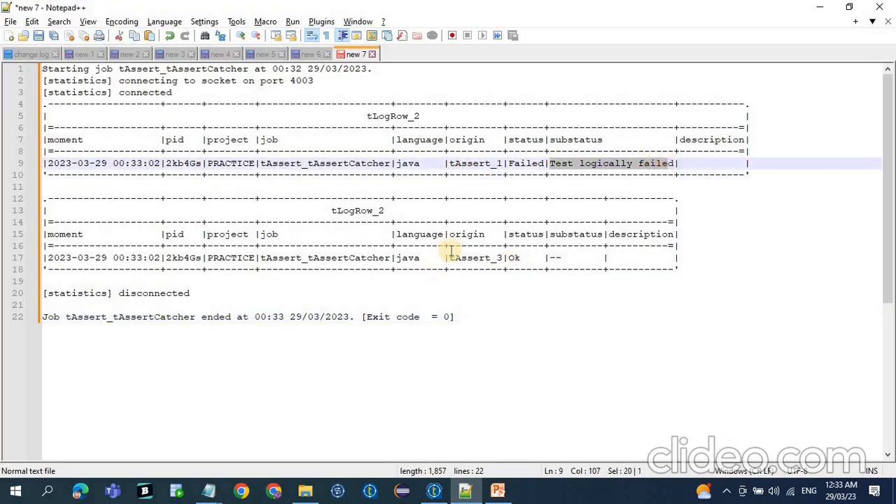
double_click(470, 258)
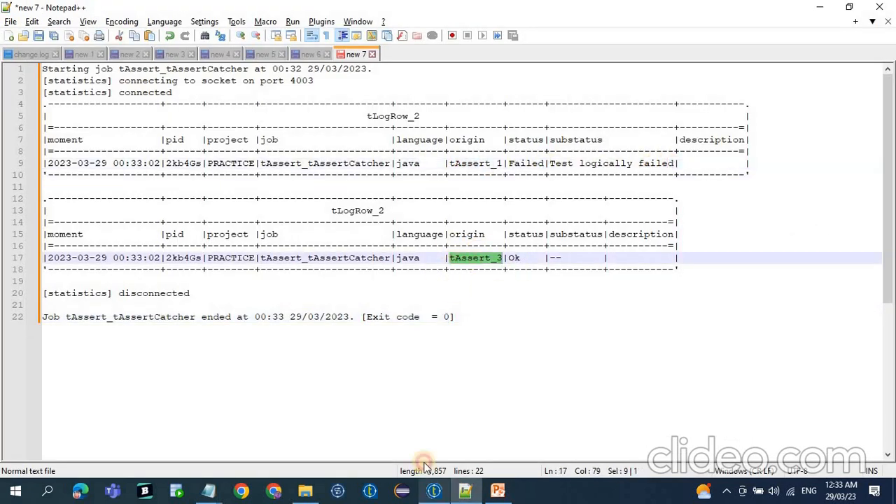
Return to Talend, review the full expression of tAssert_3, and go back over the subjobs above it in the design.
click(434, 490)
scroll(392, 223, down, 1)
click(392, 231)
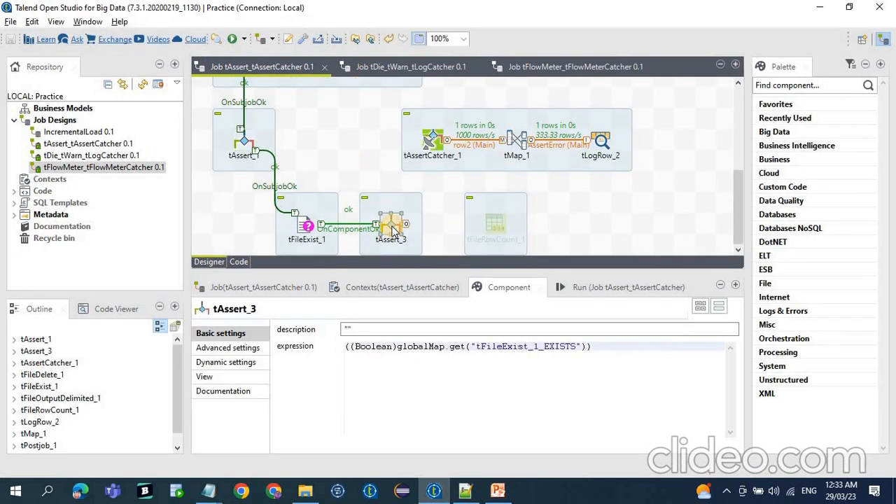
click(347, 343)
key(ctrl+a)
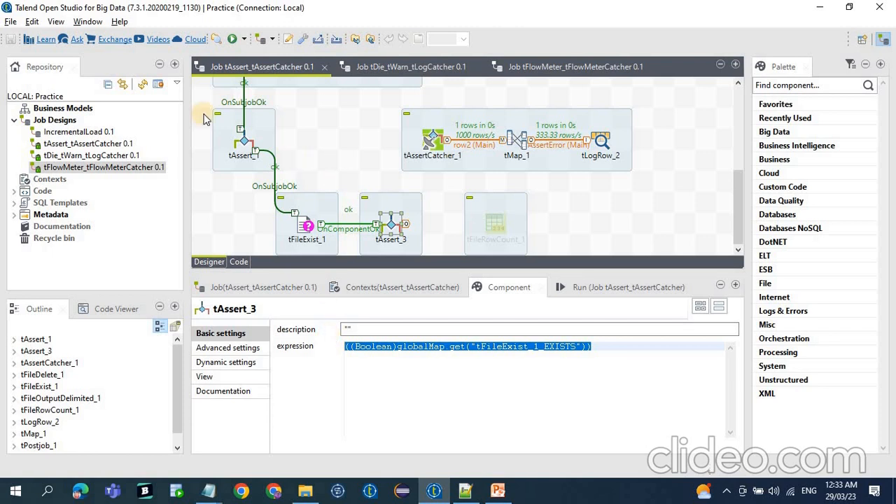
scroll(283, 129, up, 2)
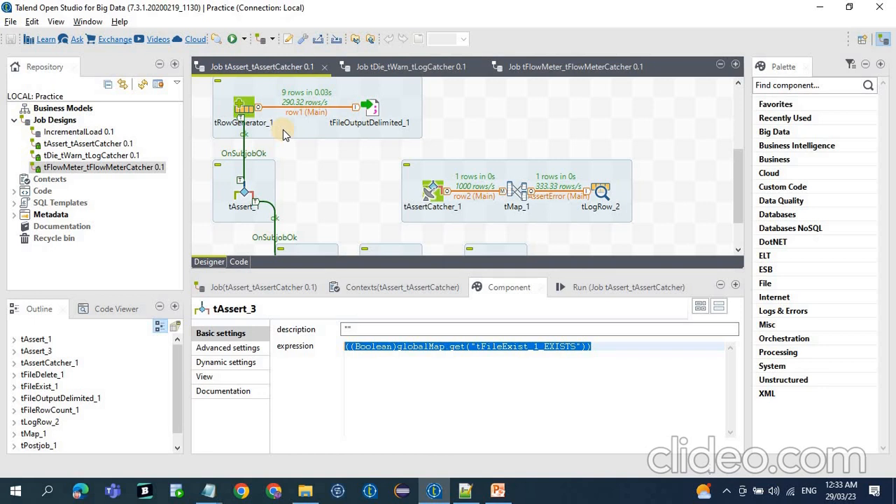
scroll(283, 129, up, 2)
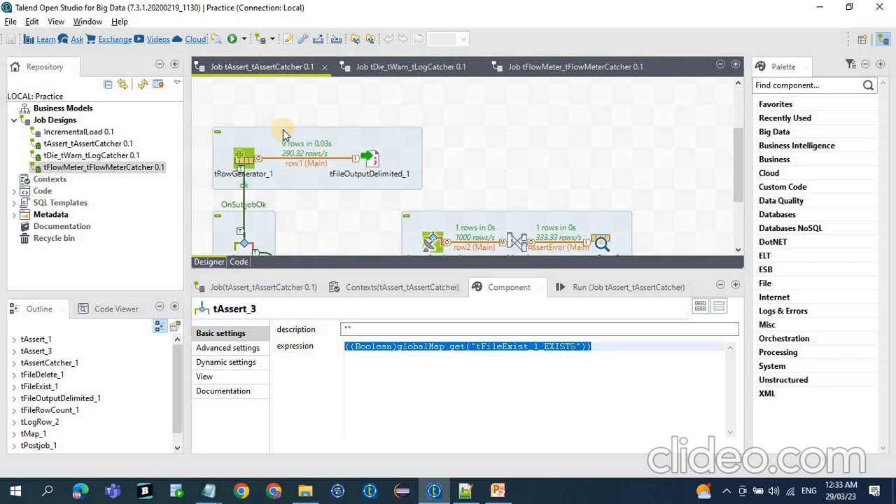
scroll(283, 130, up, 2)
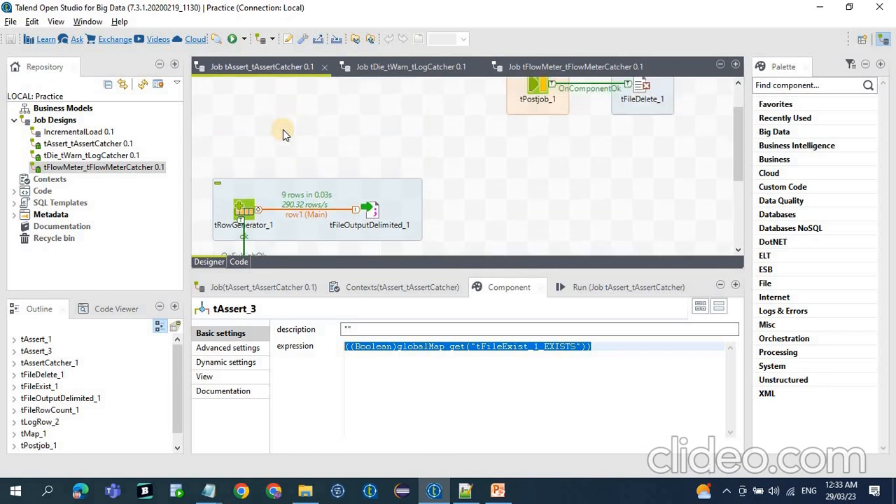
Bring up the tDie_tWarn_tLogCatcher job and clear its run console.
click(400, 74)
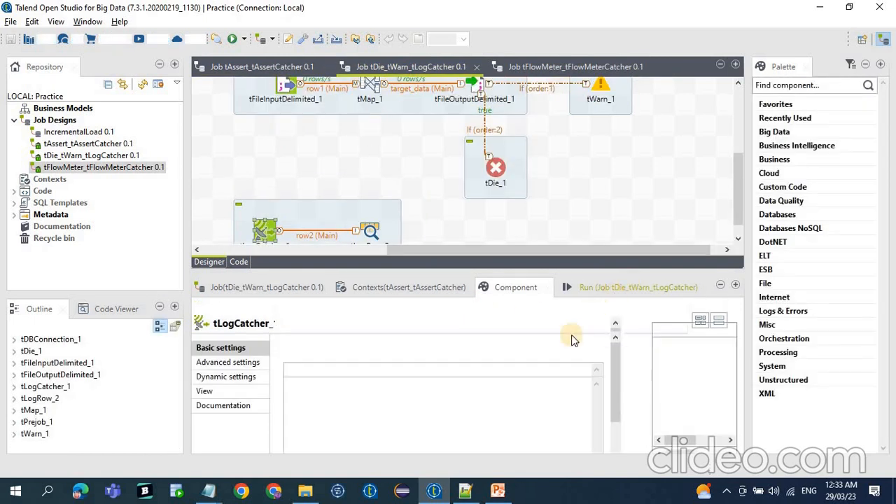
click(630, 287)
click(448, 356)
Deactivate the tDie_1 component in the tDie_tWarn_tLogCatcher job.
scroll(376, 210, up, 3)
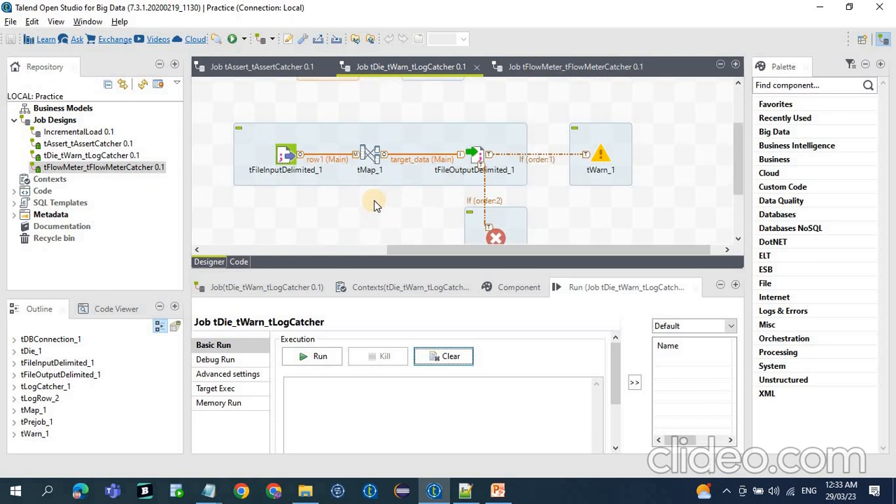
scroll(378, 199, up, 1)
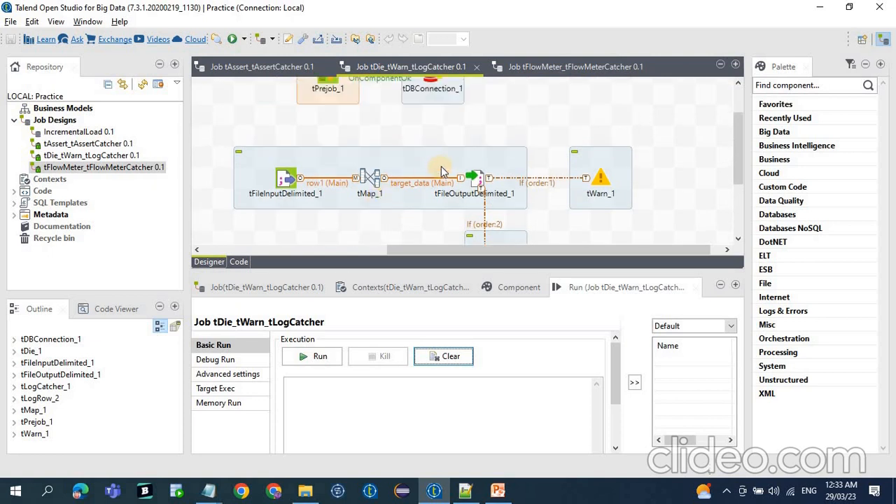
scroll(443, 173, up, 2)
scroll(448, 177, down, 3)
scroll(447, 175, down, 2)
scroll(576, 168, up, 1)
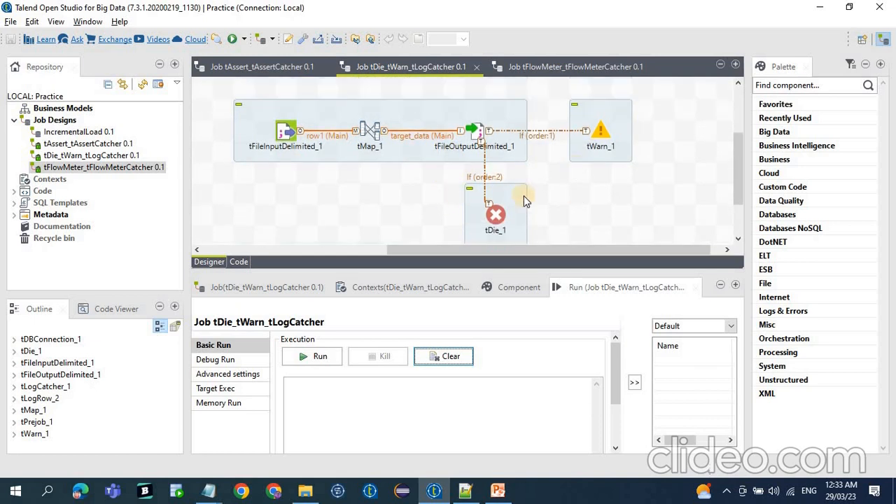
click(496, 215)
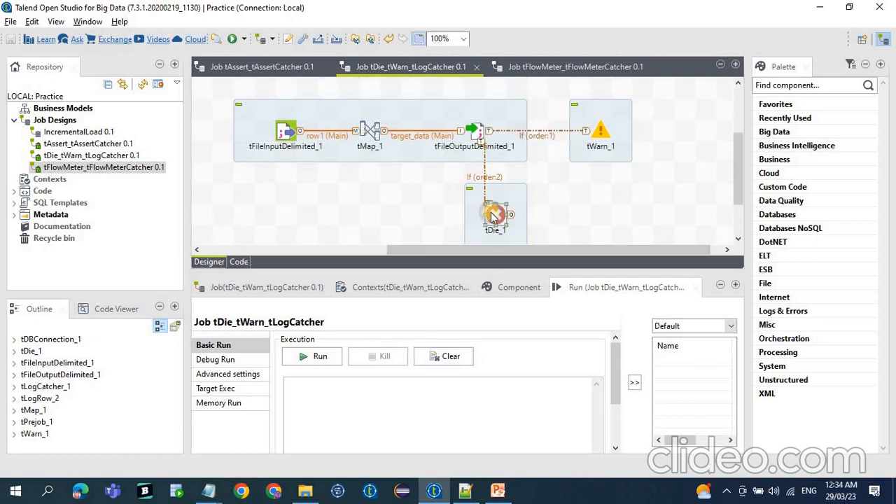
right_click(494, 215)
click(512, 348)
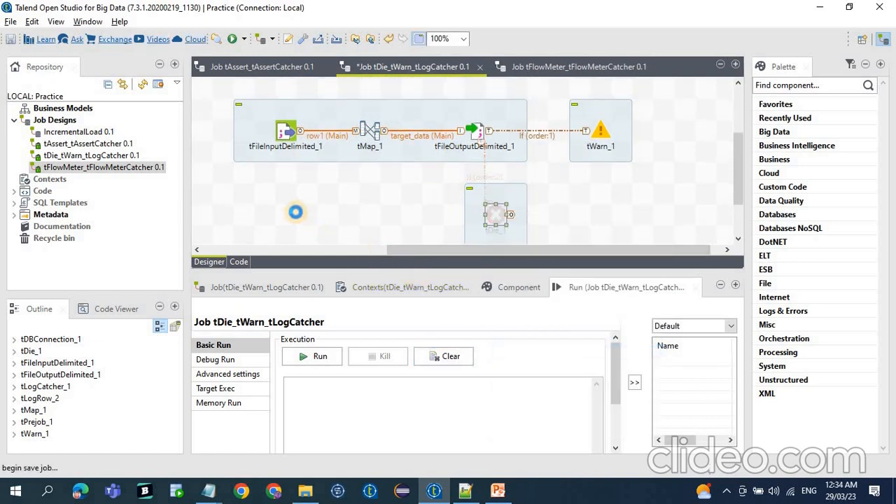
Set tFileInputDelimited_1's source file name to test_data.txt in the same folder and save the job.
scroll(294, 204, down, 2)
scroll(294, 189, up, 4)
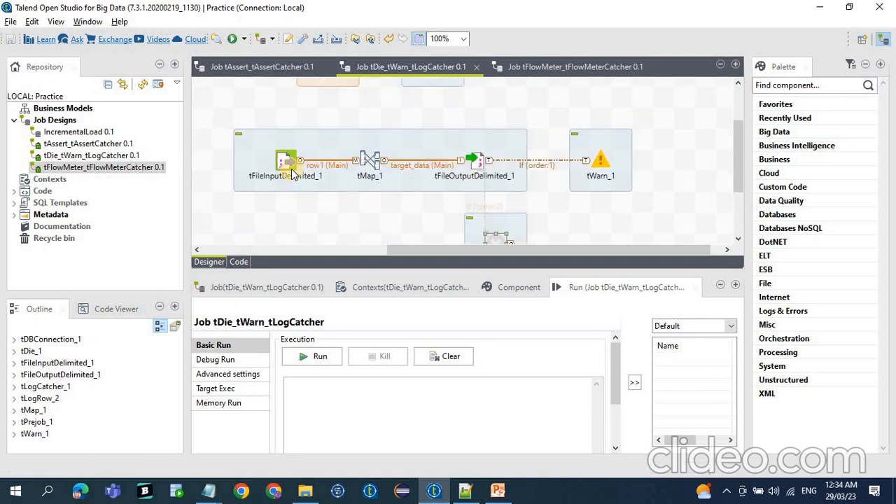
click(291, 165)
click(518, 287)
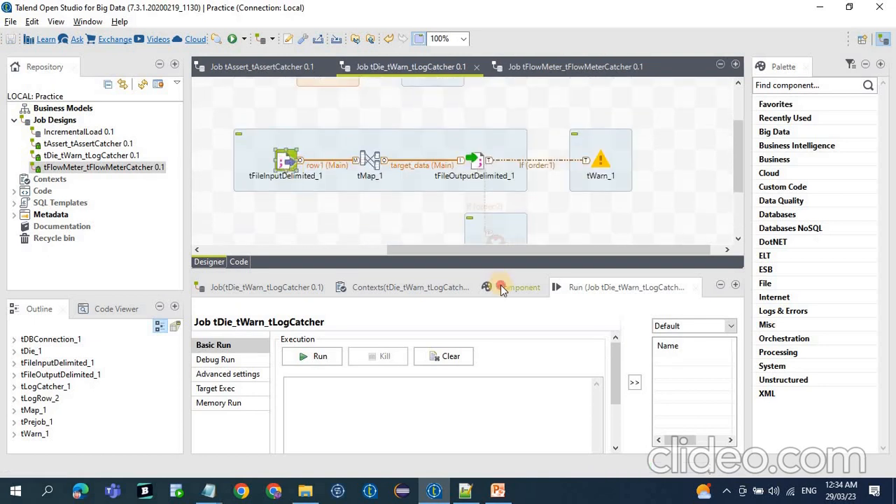
click(465, 398)
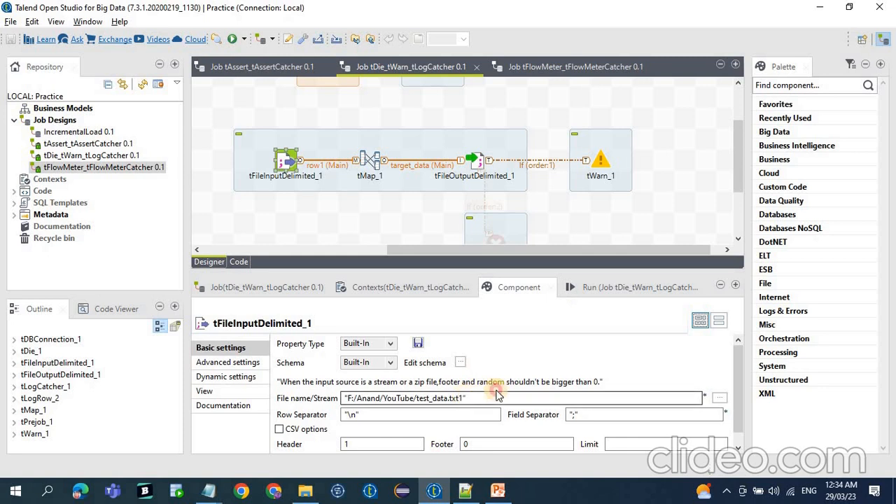
key(BackSpace)
key(ctrl+s)
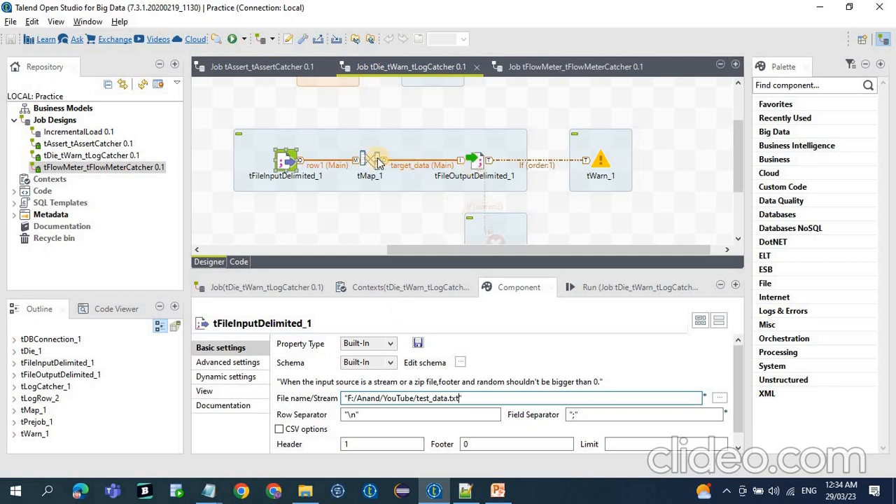
Set tFileOutputDelimited_1's file name to test_data.txt in the same folder and save the job.
click(477, 162)
click(468, 375)
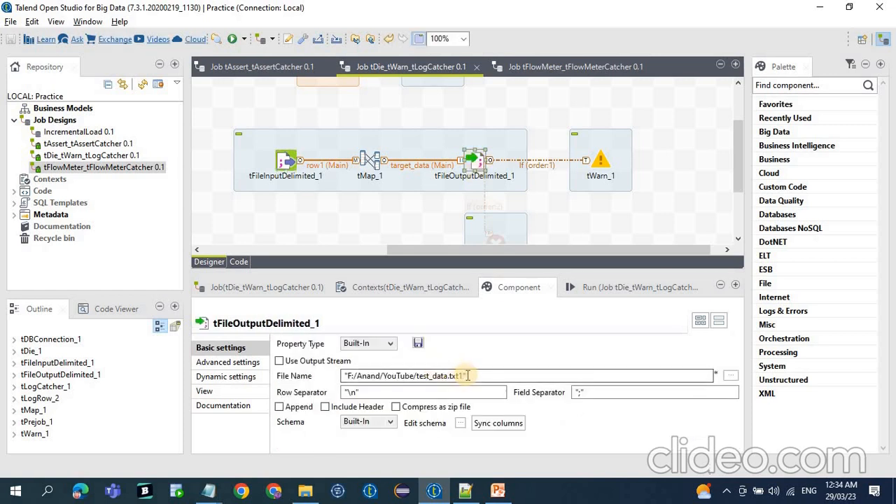
key(BackSpace)
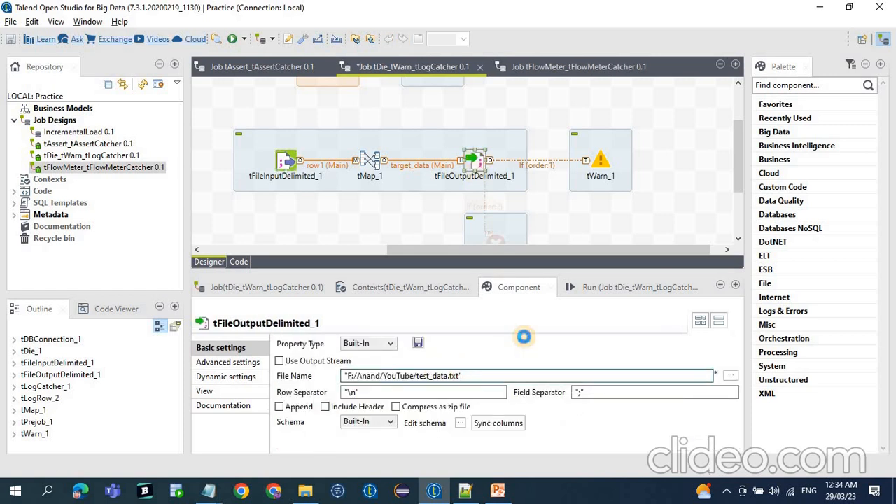
key(ctrl+s)
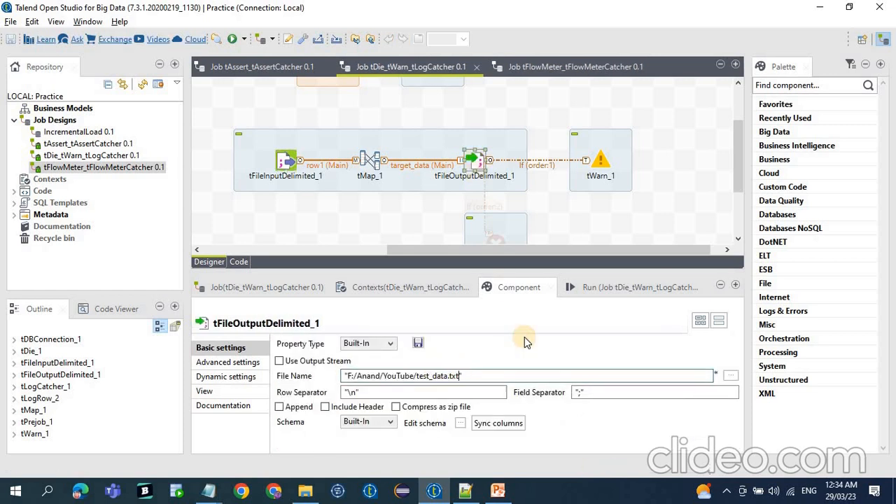
Examine the condition of the If link to tWarn_1 and the basic settings of tFileOutputDelimited_1 and tWarn_1.
click(550, 165)
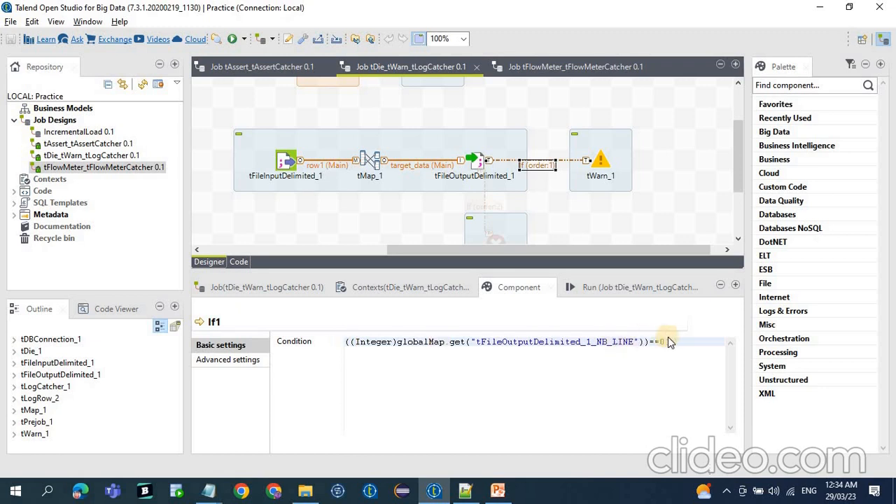
drag(676, 340, 182, 348)
click(599, 170)
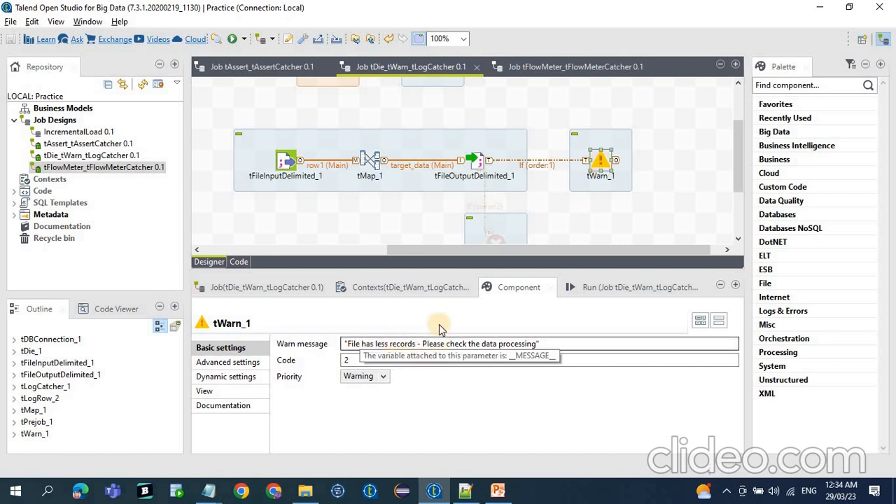
click(608, 209)
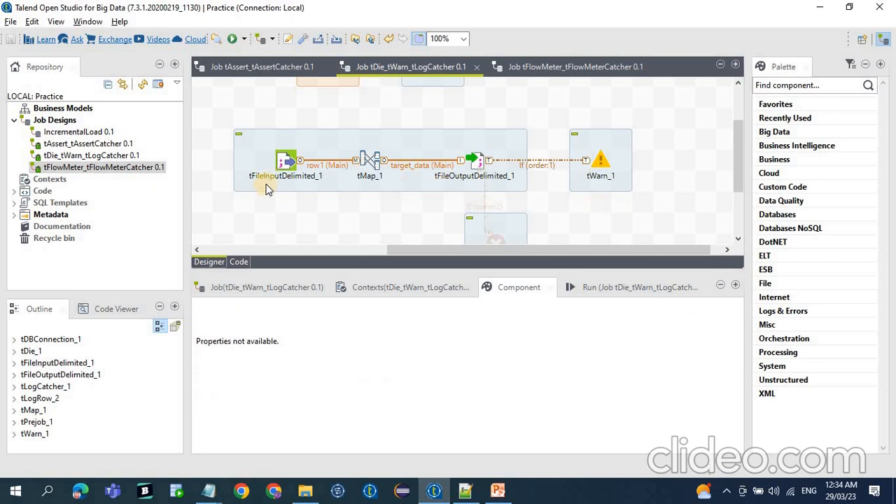
click(481, 128)
drag(418, 120, 540, 189)
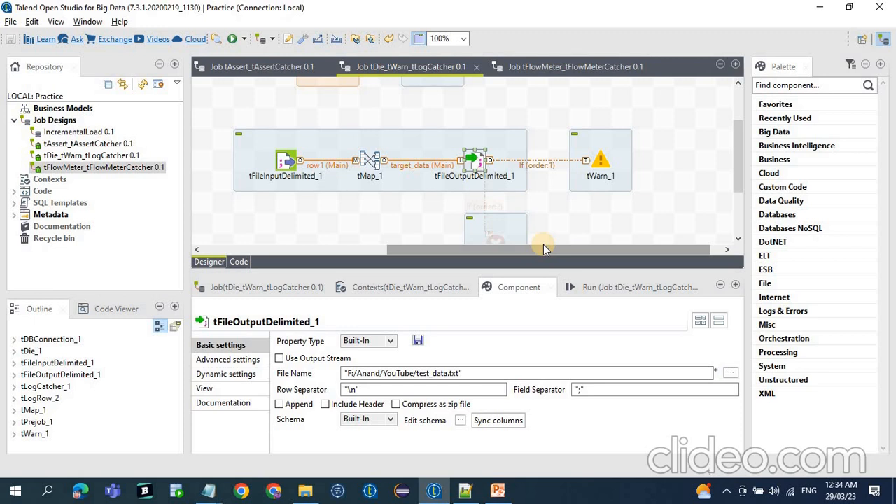
click(539, 119)
drag(540, 119, 695, 229)
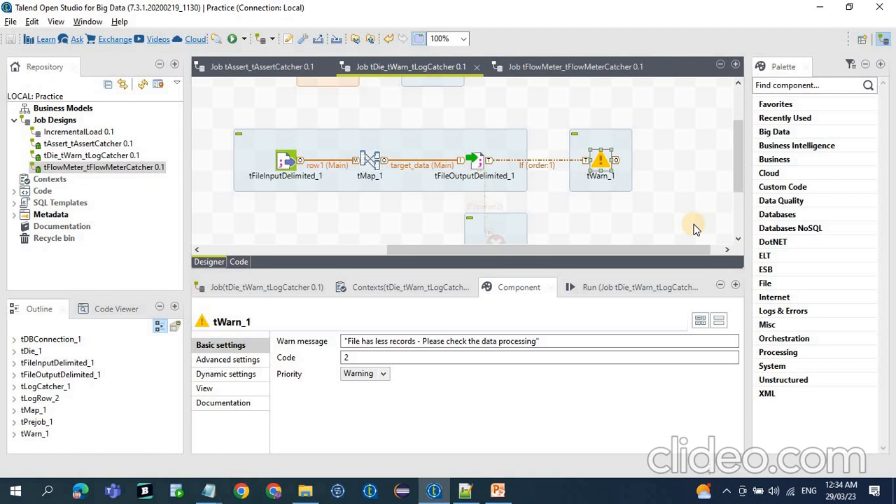
drag(551, 124, 653, 206)
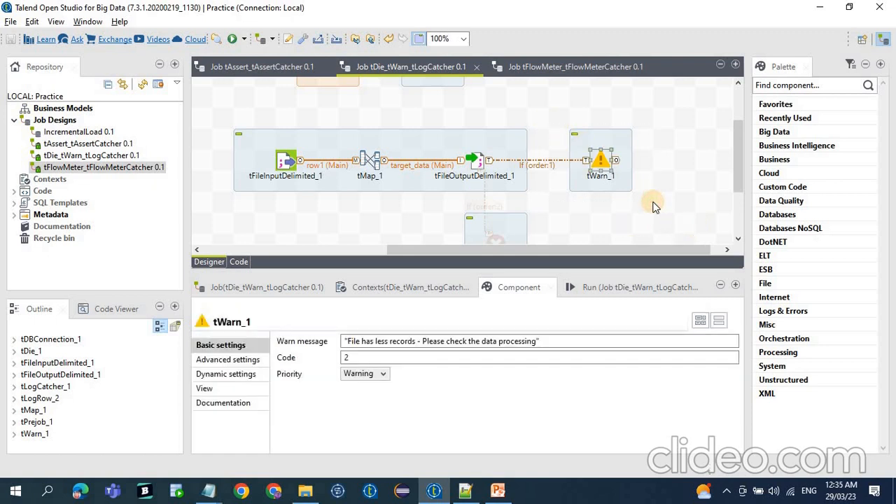
Open the tAssert_tAssertCatcher job and review the failed test's substatus in its log in Notepad++, then return to Talend.
click(224, 65)
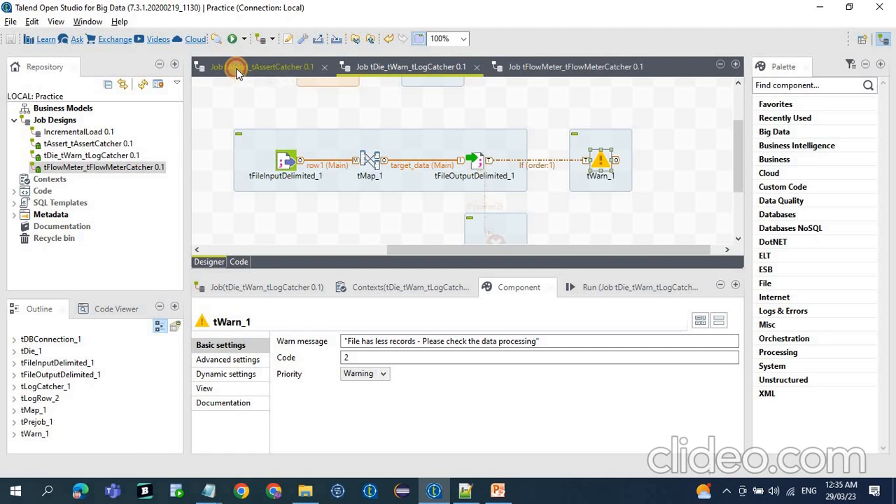
click(465, 491)
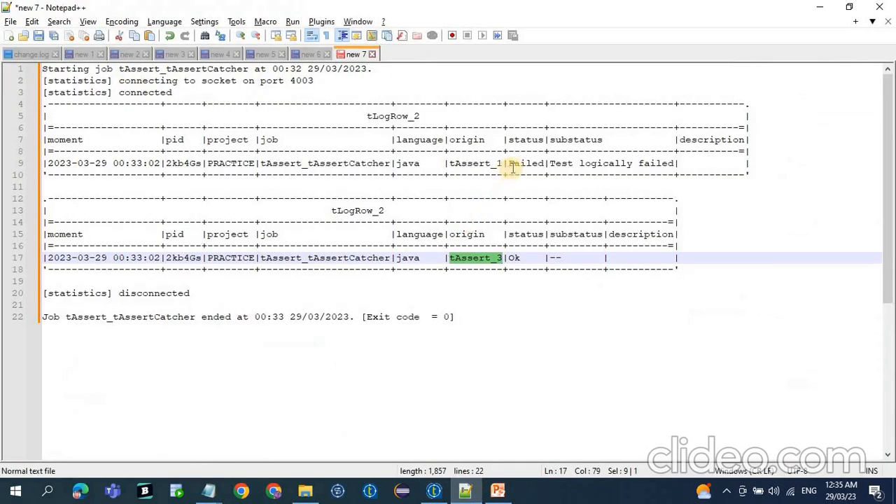
drag(549, 163, 675, 163)
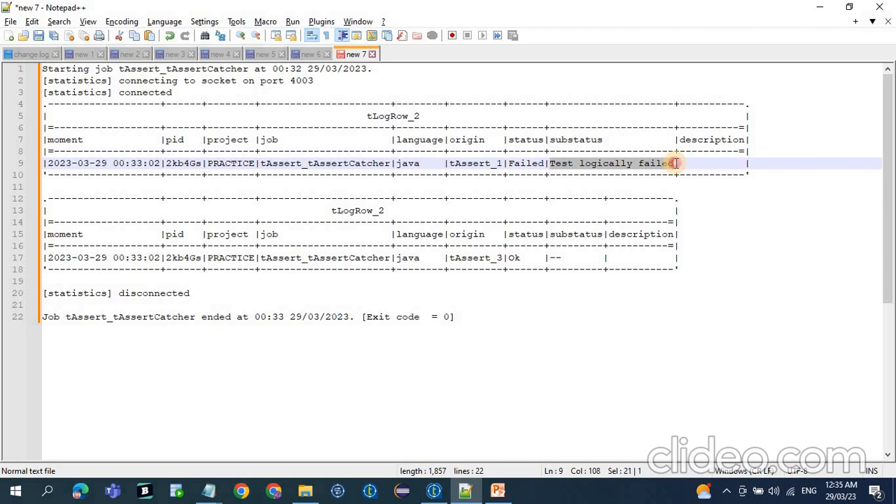
drag(490, 186, 10, 70)
click(434, 491)
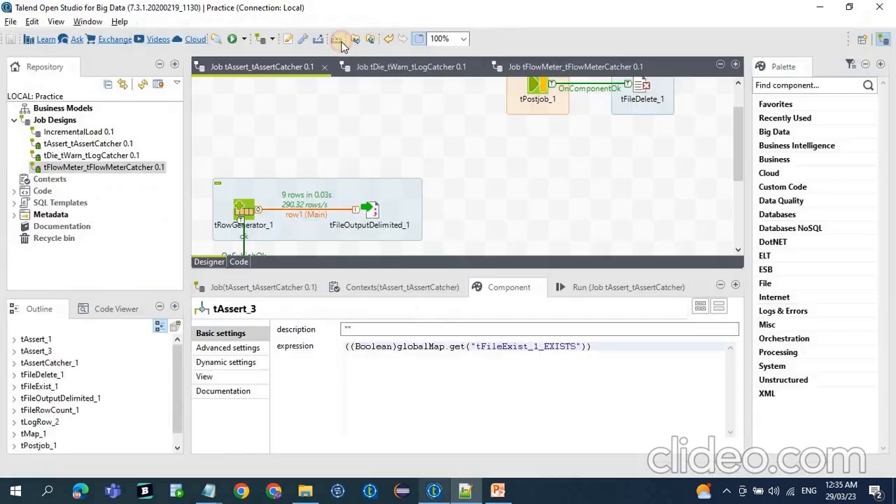
Bring up the tDie_tWarn_tLogCatcher job and run it.
click(400, 73)
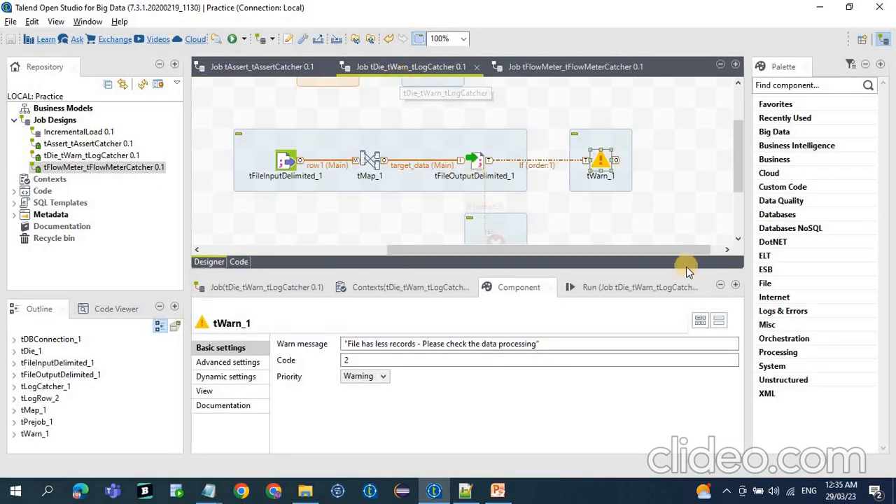
click(620, 287)
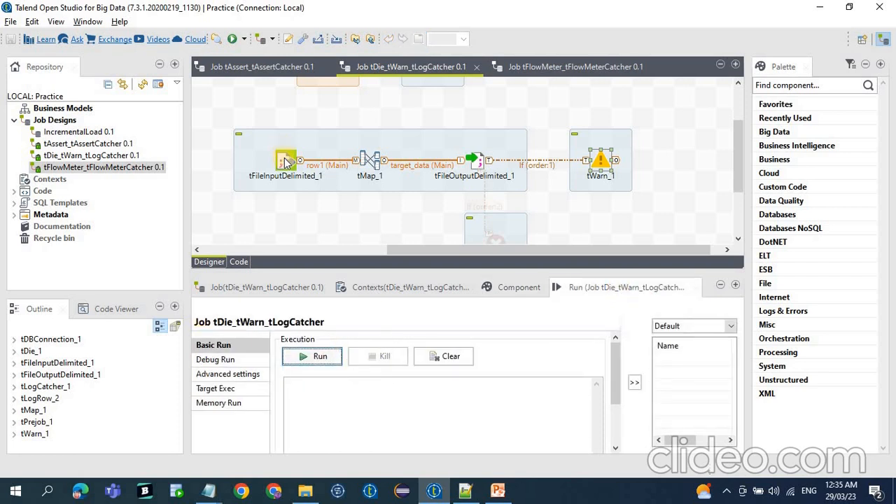
click(324, 359)
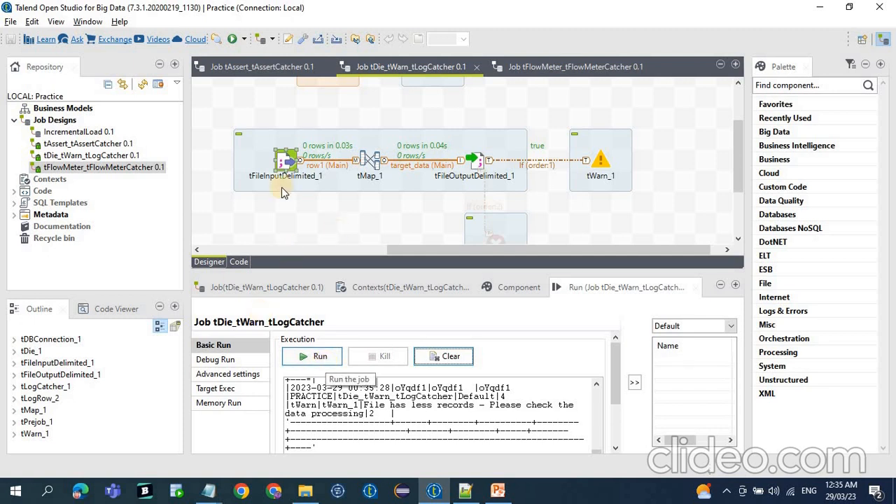
Check the If link's condition against the run result, and check tWarn_1's warn message, code and priority.
click(543, 166)
click(516, 288)
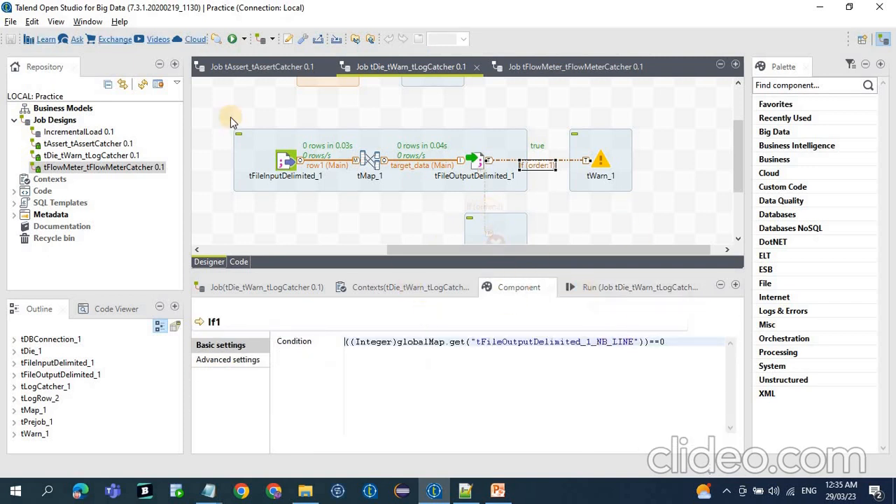
click(599, 163)
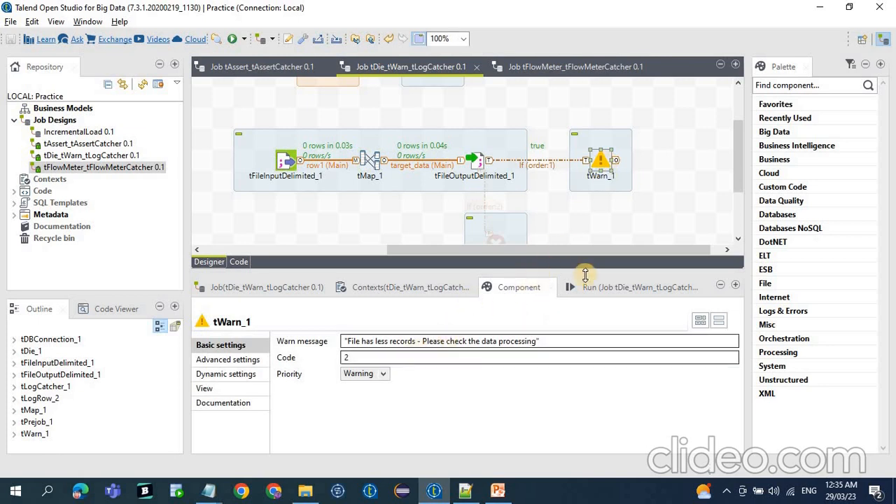
Copy the whole run console output into a new document in Notepad++.
click(607, 289)
click(425, 416)
key(ctrl+a)
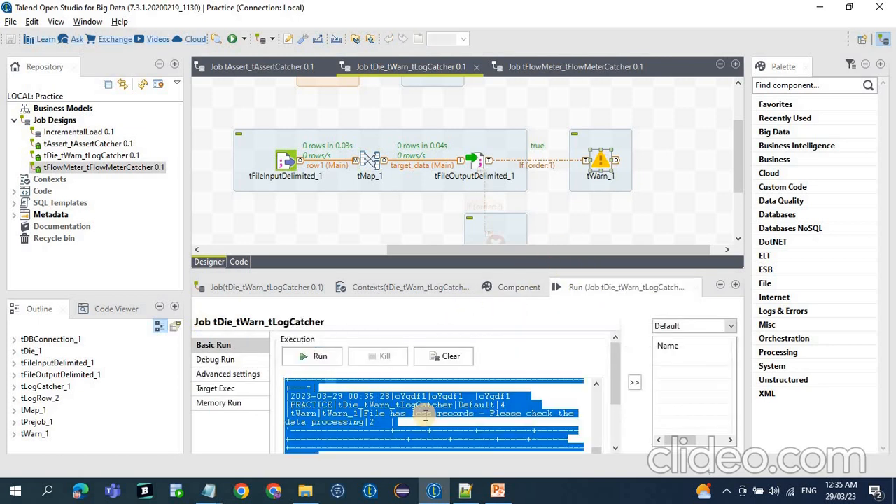
click(472, 492)
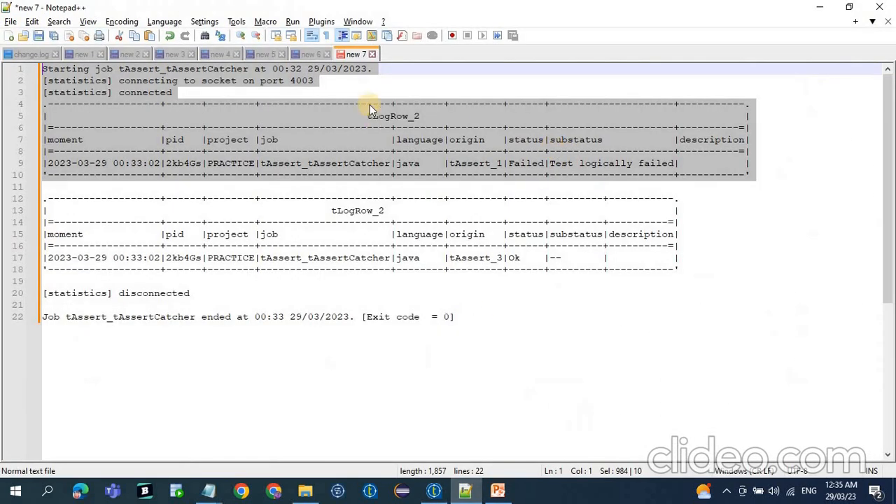
double_click(393, 59)
key(ctrl+v)
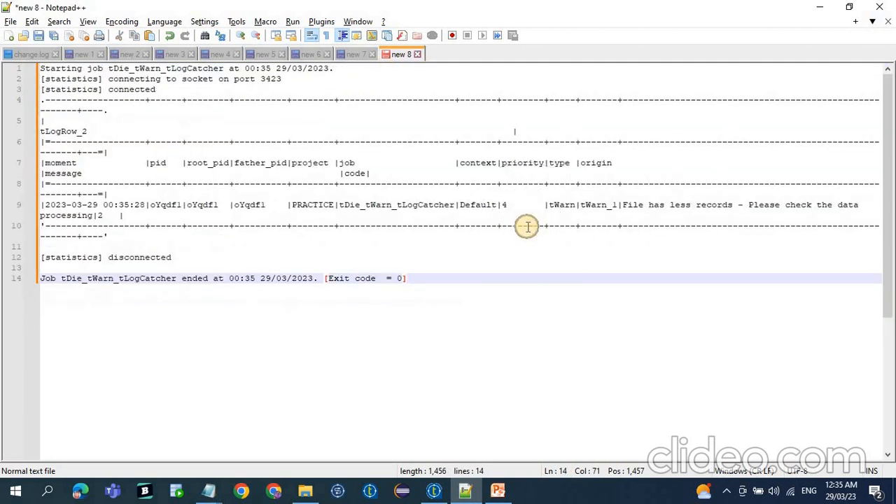
Examine the priority and message columns logged for tWarn_1, zooming out so each row fits on one line.
ctrl+scroll(527, 226, down, 1)
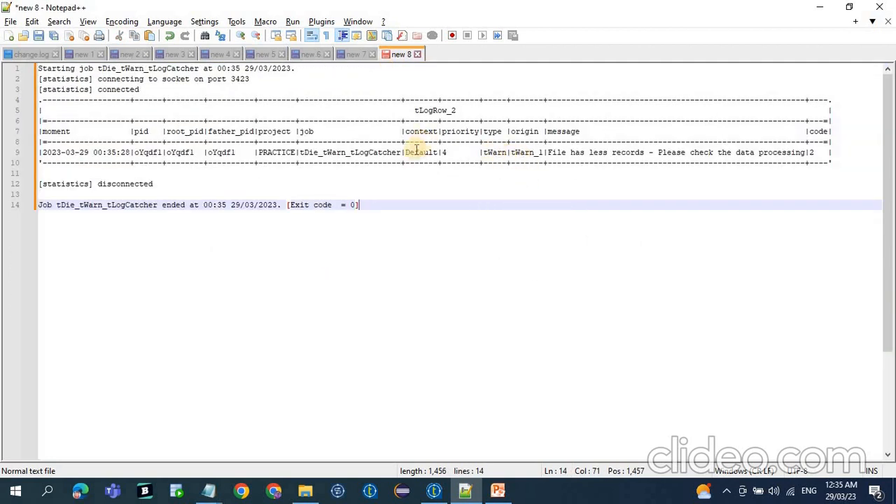
click(445, 154)
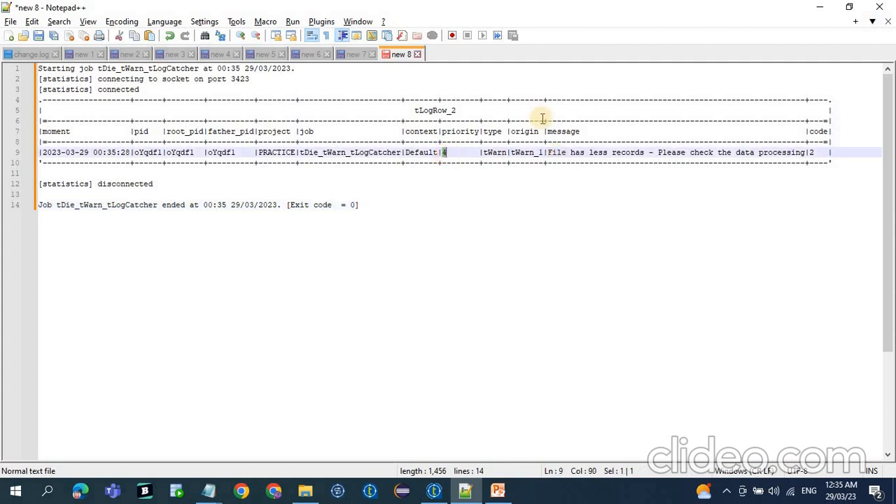
drag(548, 153, 800, 153)
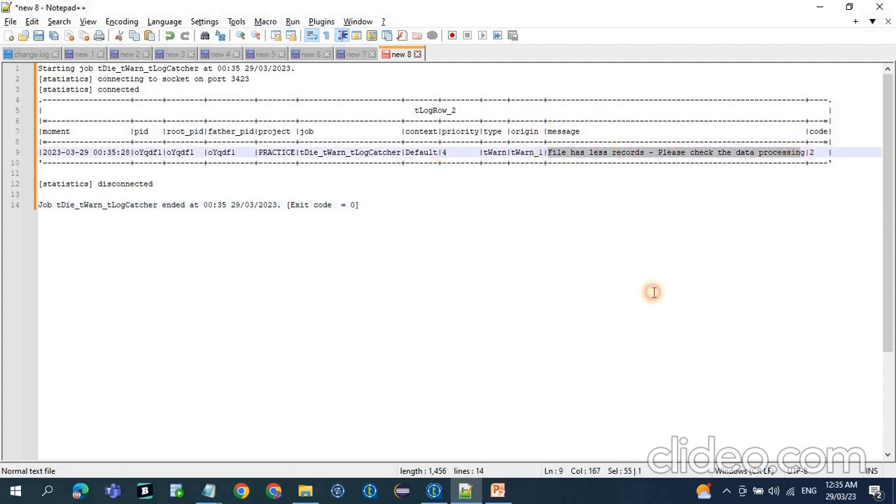
Switch back to Talend, clear the run console and open tWarn_1's component settings.
click(434, 490)
click(451, 358)
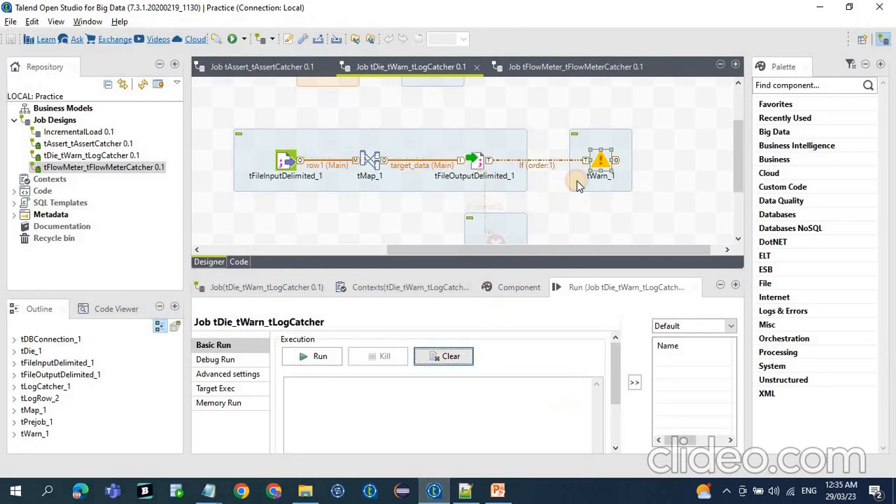
click(515, 290)
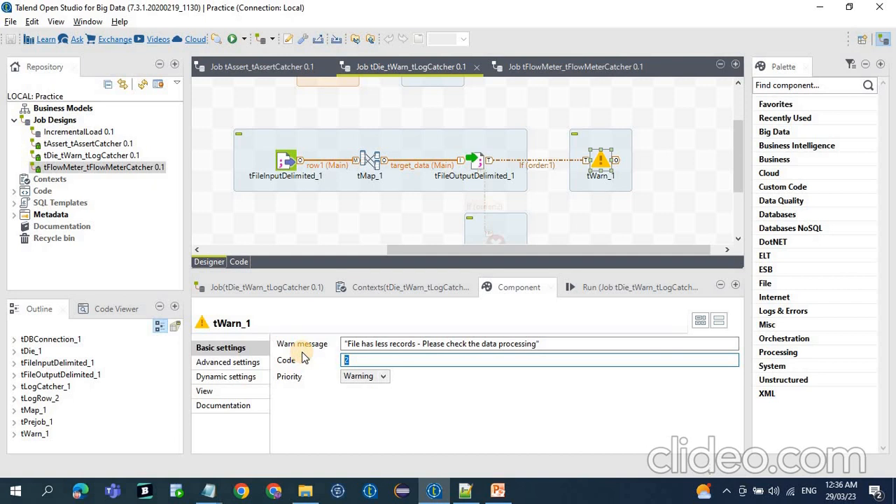
Add a second tWarn component to the canvas near tWarn_1.
click(615, 211)
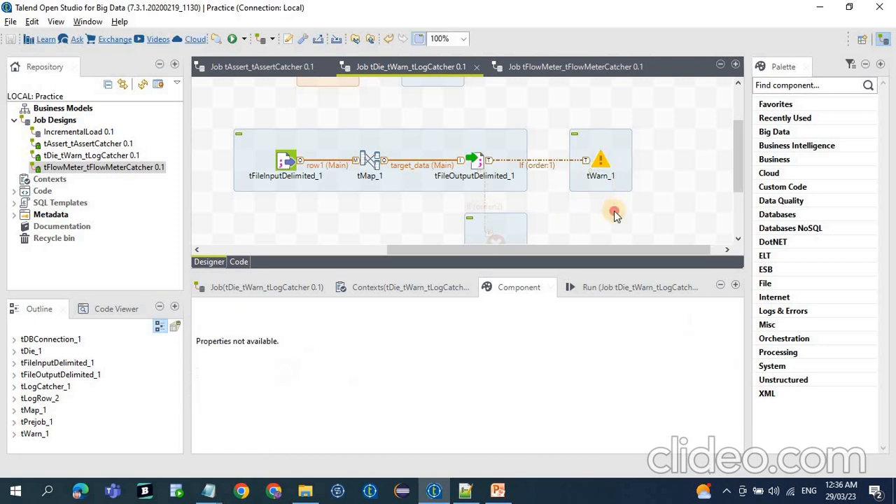
text(twar)
key(Return)
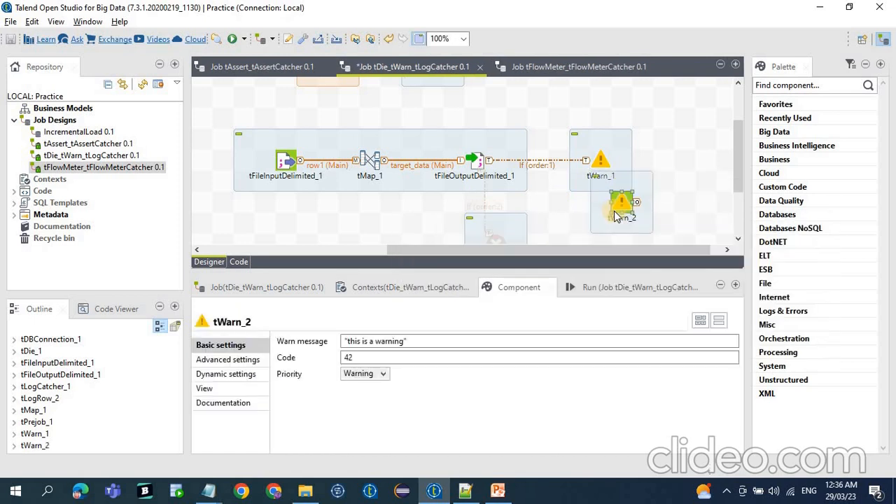
right_click(484, 164)
mouse_move(524, 170)
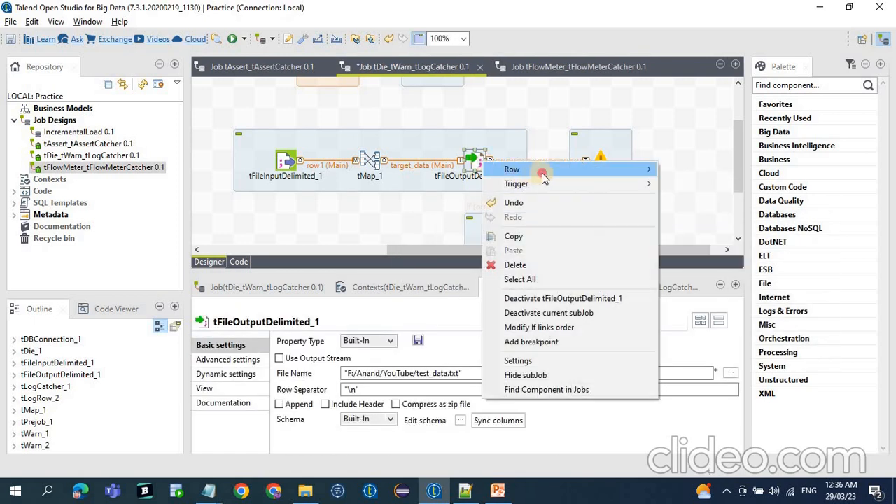
click(686, 172)
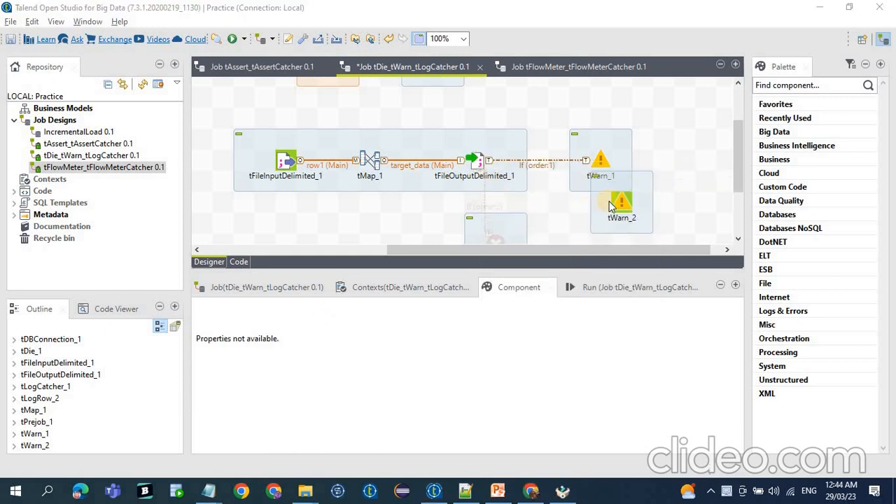
Place tWarn_2 directly below tWarn_1, and review the existing If condition and both tWarn components' settings.
drag(609, 222, 602, 228)
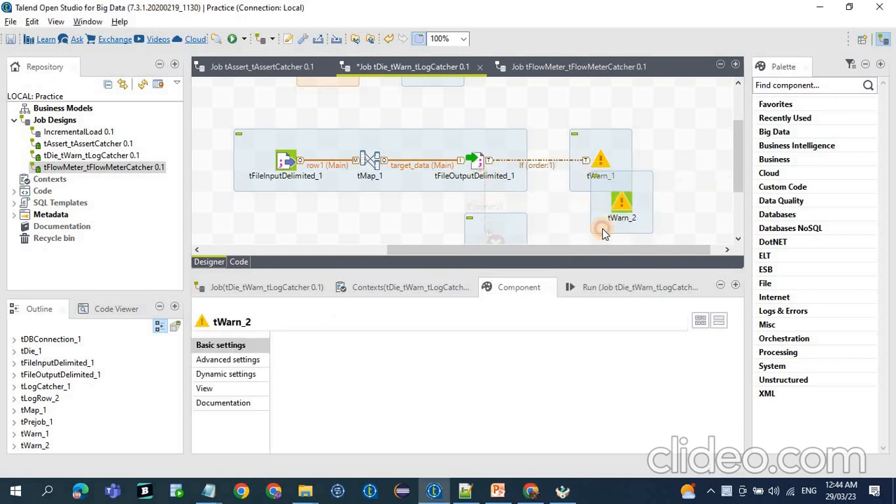
click(545, 168)
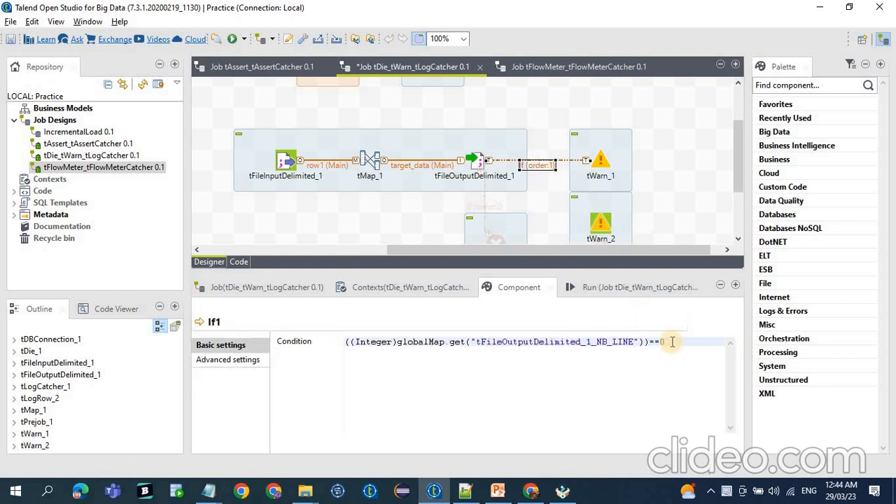
drag(671, 342, 320, 345)
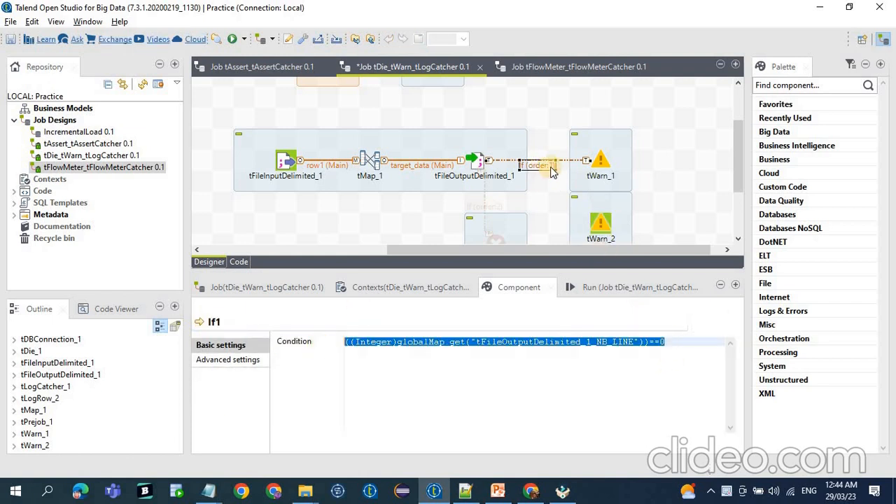
click(600, 161)
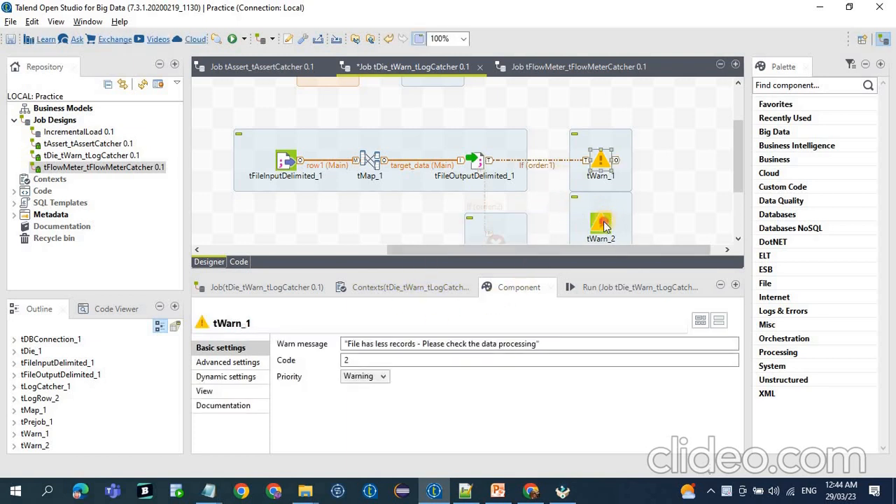
click(603, 224)
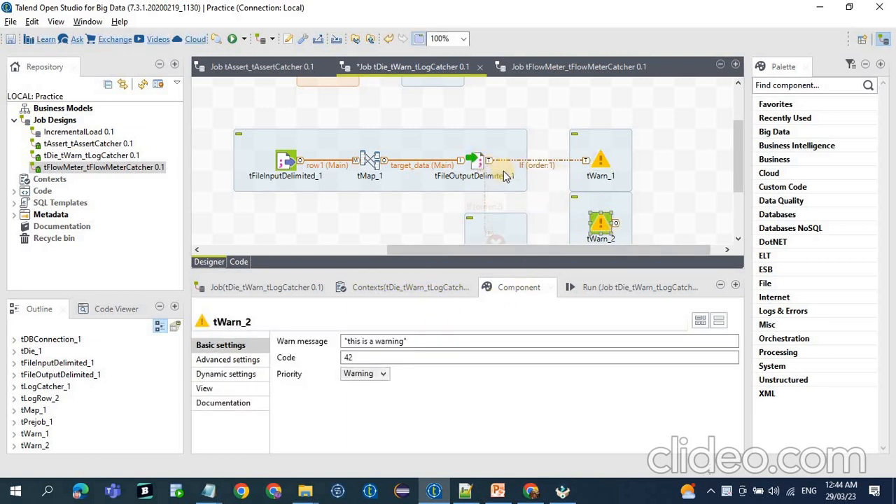
Connect tFileOutputDelimited_1 to tWarn_2 with a Run if trigger and open tWarn_2's settings.
right_click(478, 164)
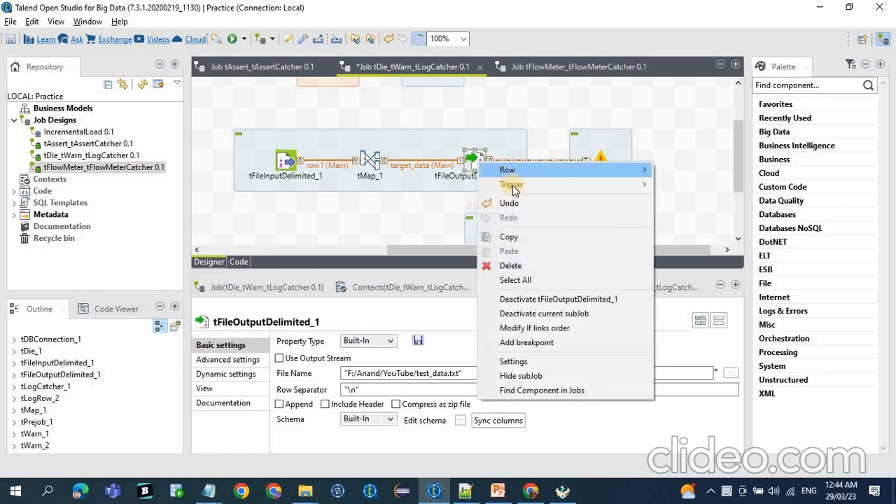
mouse_move(626, 184)
click(678, 185)
click(603, 224)
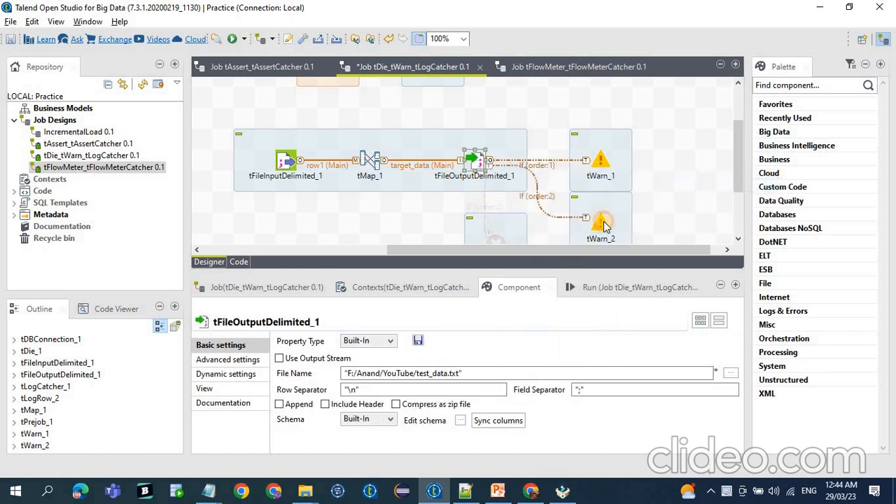
click(605, 226)
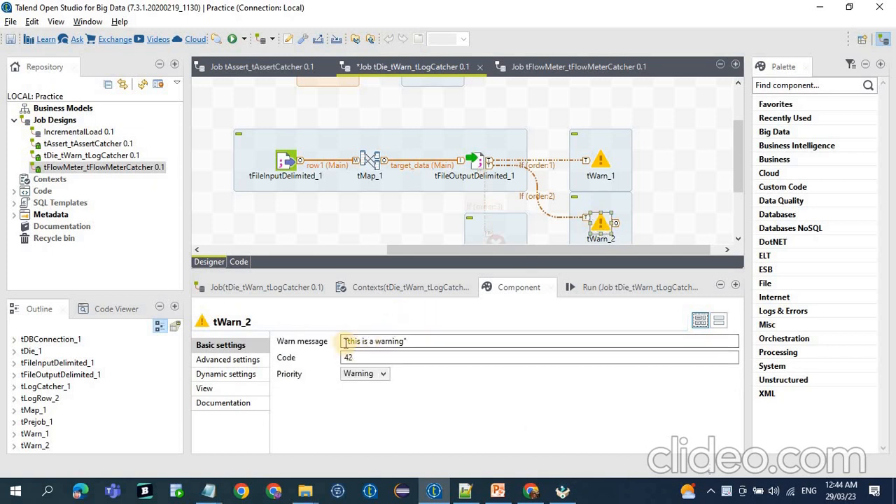
Delete the tWarn_2 subjob from the canvas and open tWarn_1's settings.
click(627, 210)
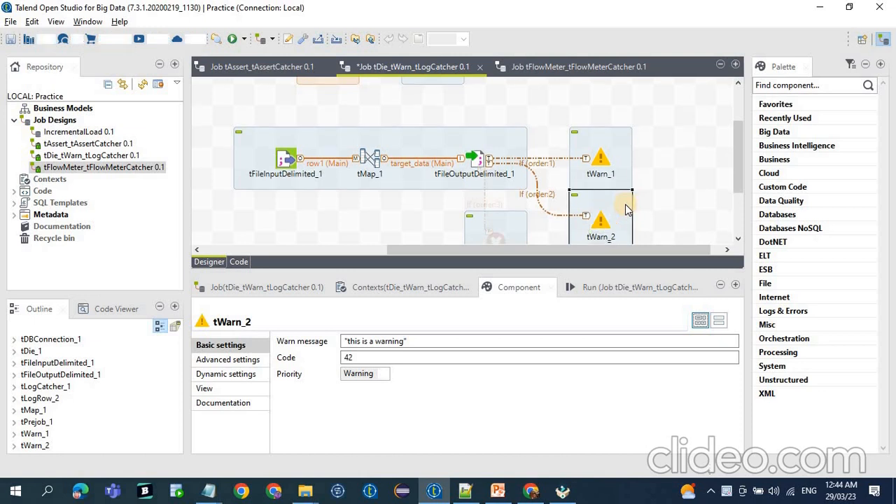
key(Delete)
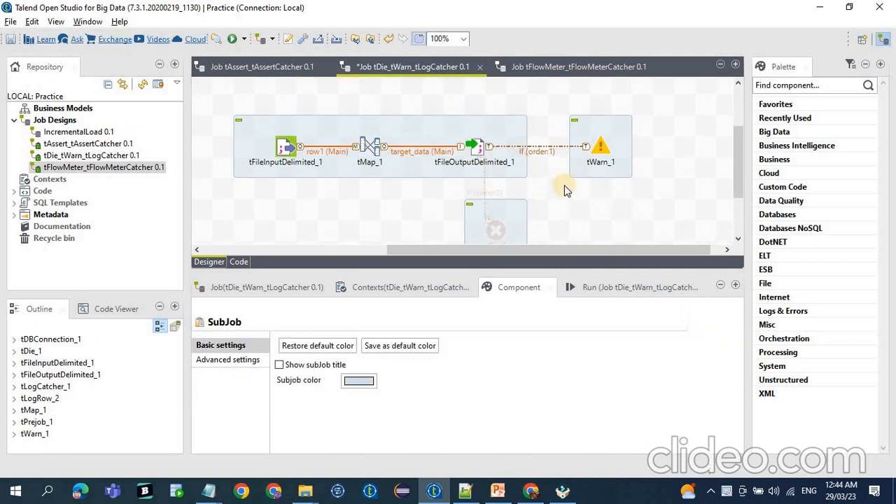
click(478, 149)
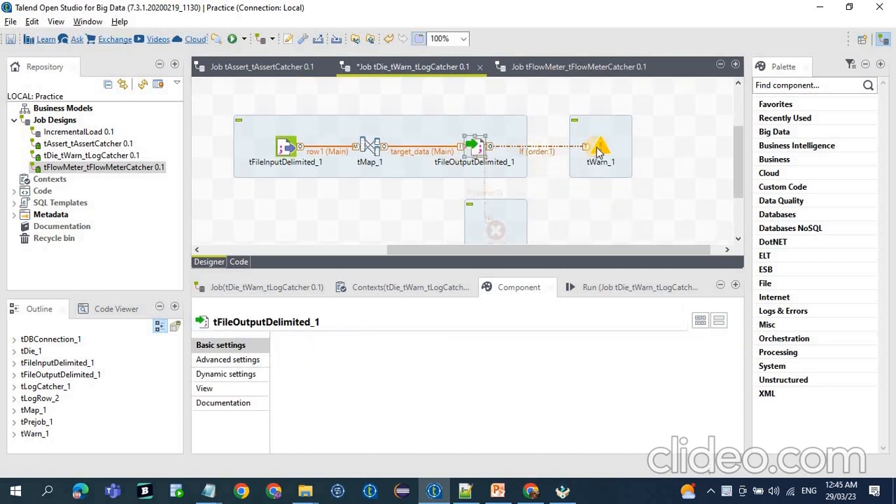
click(602, 149)
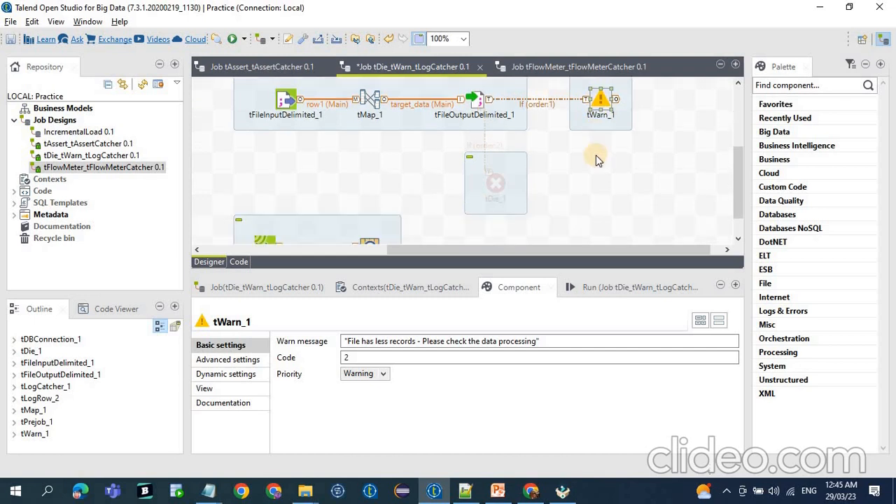
Deactivate tWarn_1, activate tDie_1 and save the job.
right_click(597, 155)
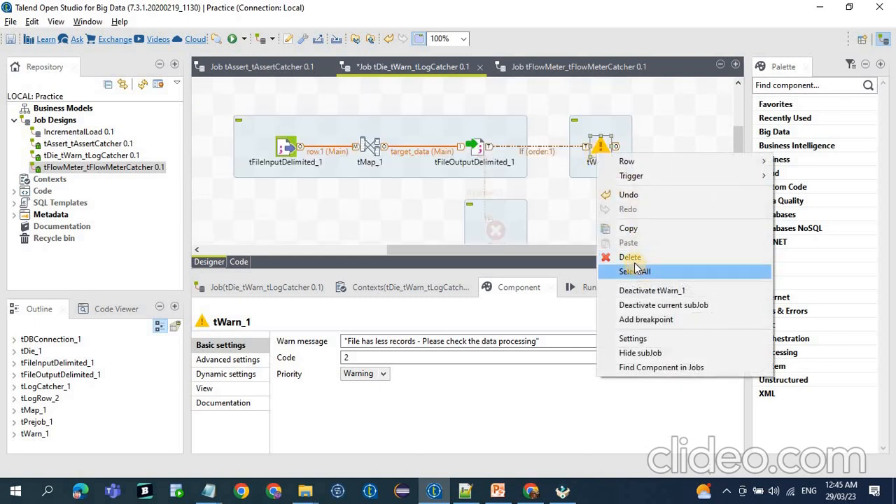
click(637, 291)
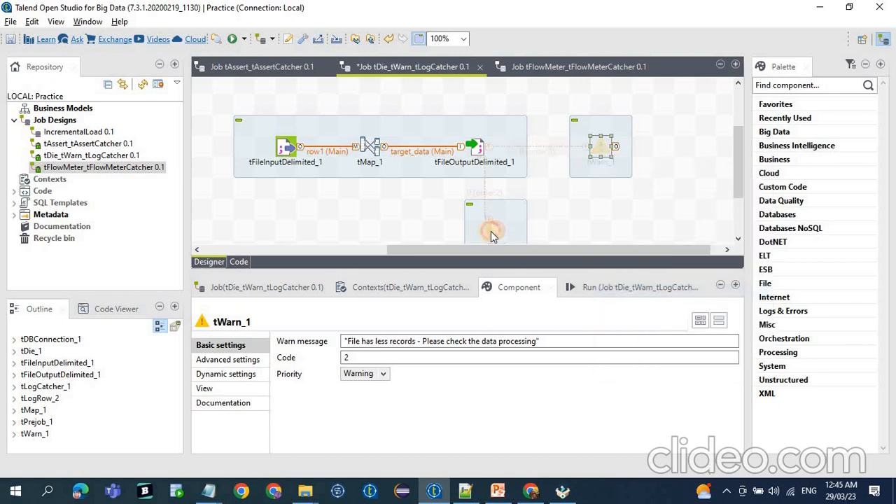
right_click(491, 236)
click(518, 337)
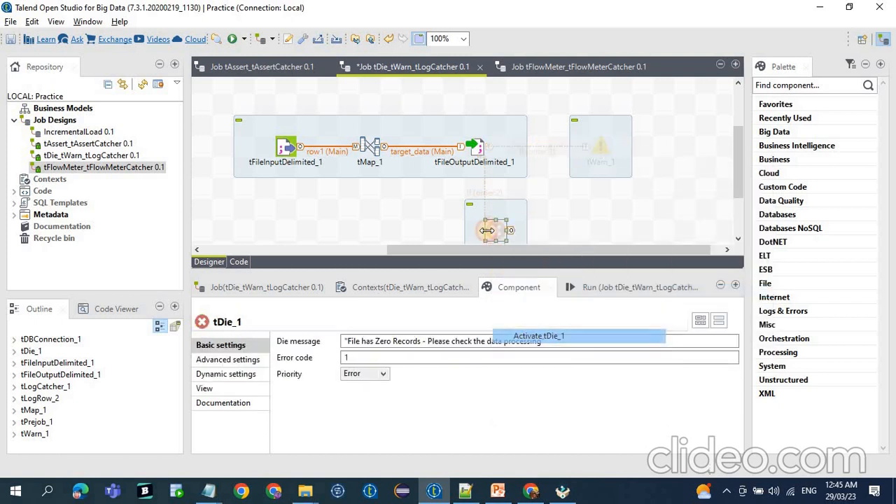
key(ctrl+s)
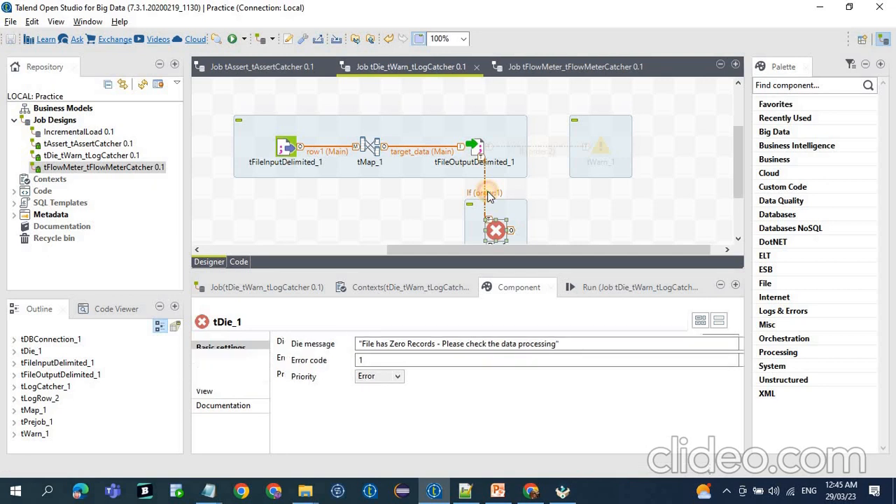
Check the If condition leading to tDie_1 and run the tDie_tWarn_tLogCatcher job.
click(488, 193)
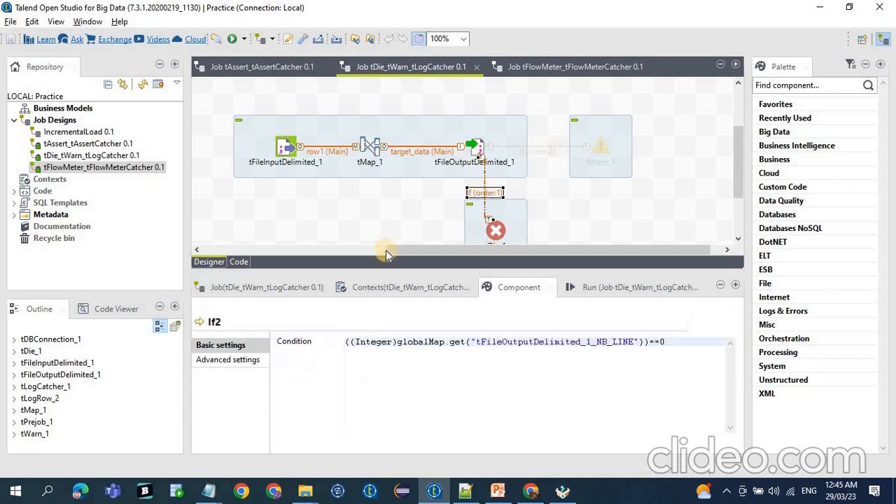
click(603, 293)
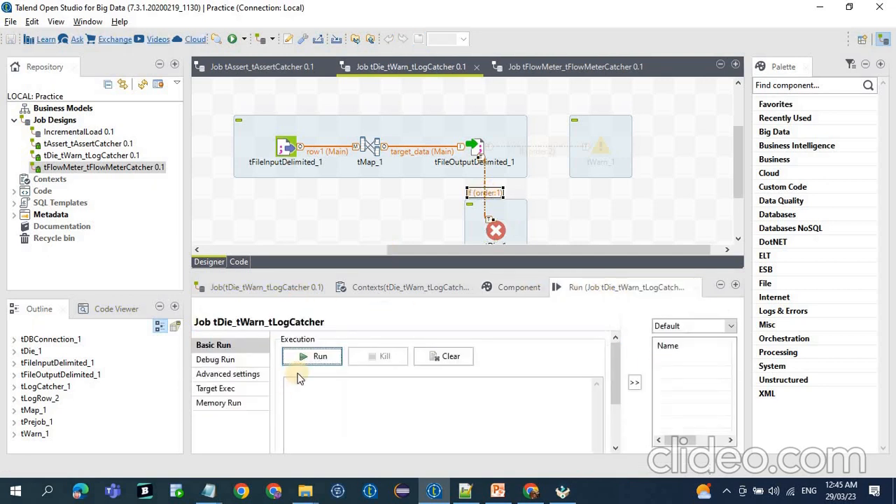
click(307, 356)
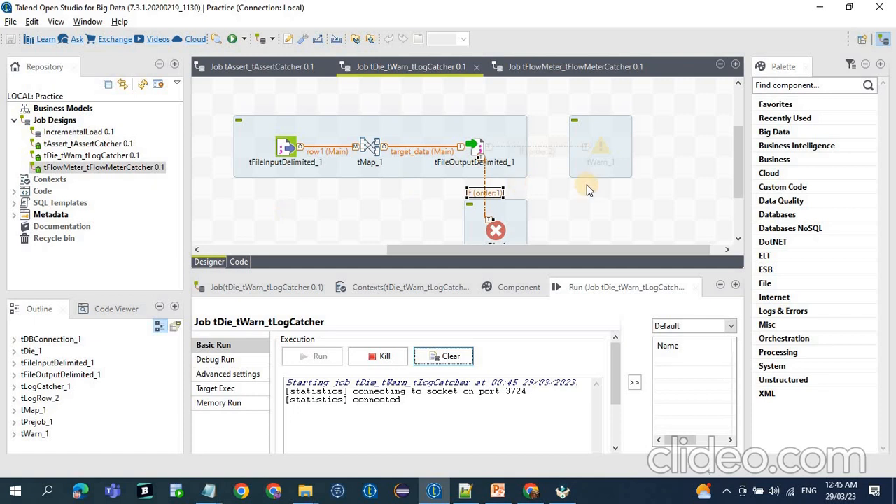
drag(541, 111, 655, 200)
scroll(401, 196, down, 1)
drag(431, 169, 562, 229)
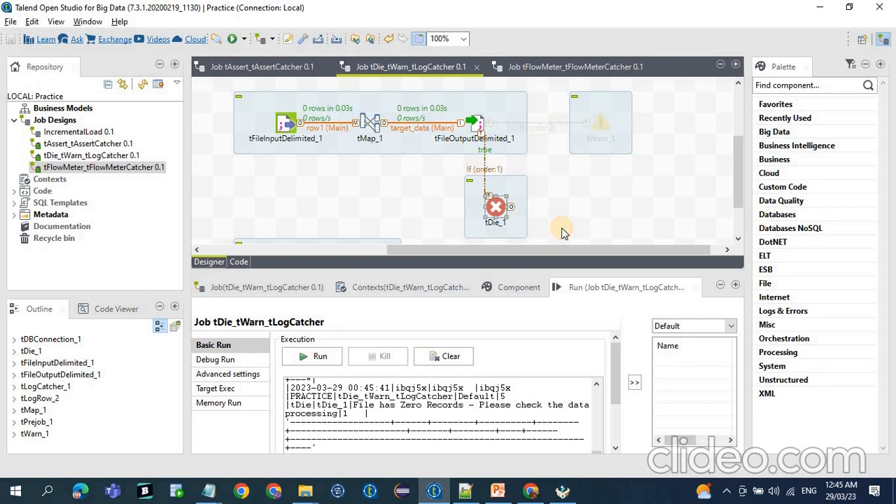
Copy the full run console output and append it below the earlier tWarn log in Notepad++, separated by a blank line.
click(434, 420)
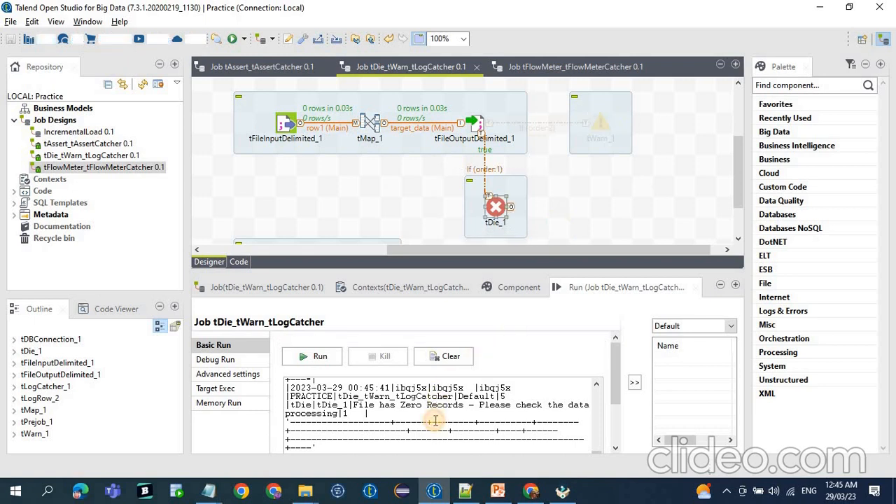
key(ctrl+a)
click(481, 495)
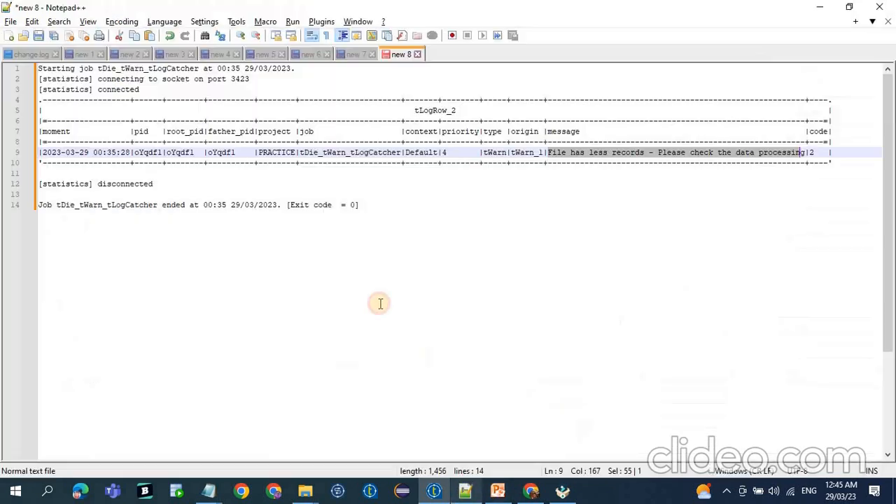
click(397, 194)
click(410, 202)
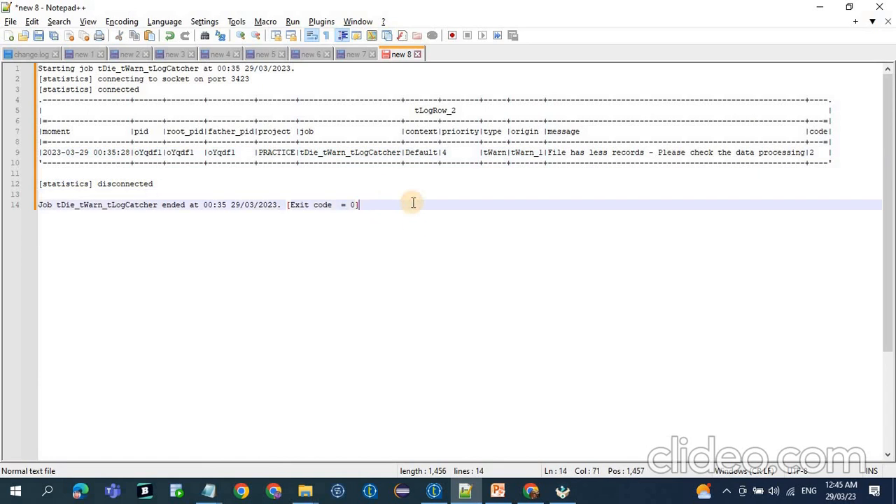
key(Return)
key(Return)
key(ctrl+v)
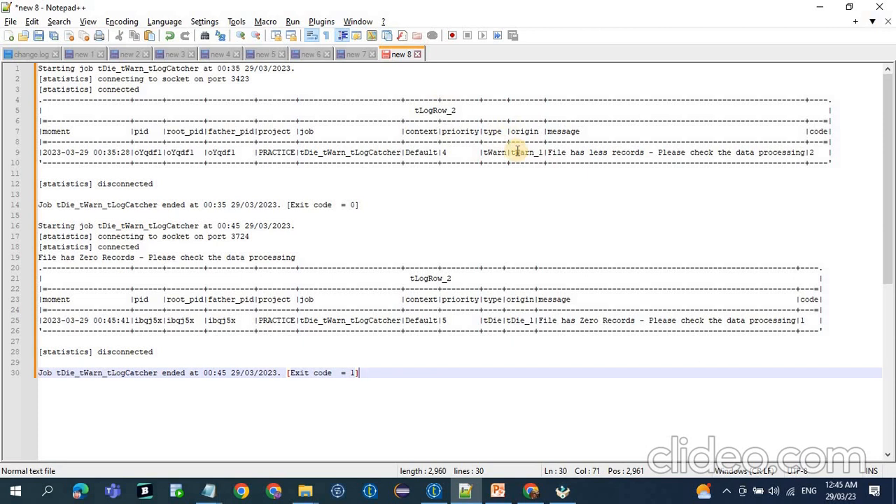
Compare the origin and message of the tDie log entry with the tWarn entry above it.
double_click(512, 322)
drag(541, 321, 791, 321)
drag(821, 155, 556, 170)
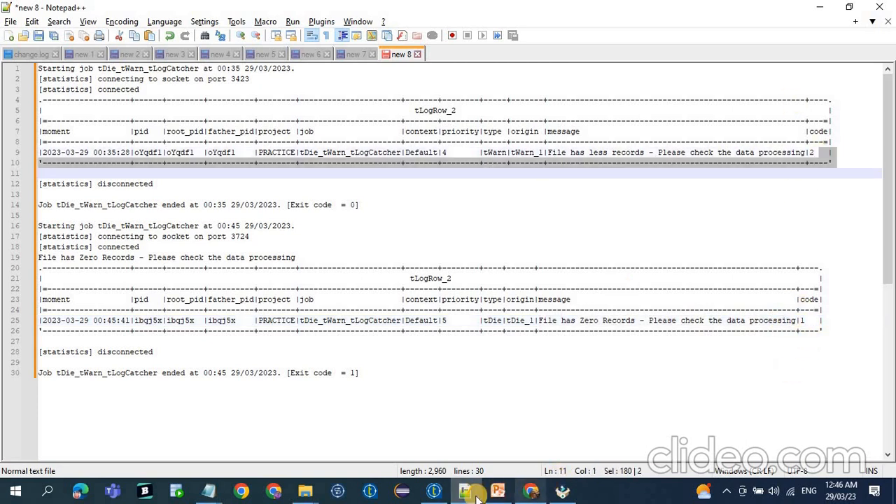
Switch back to Talend, activate both tWarn_1 and tDie_1, and save the job.
click(434, 492)
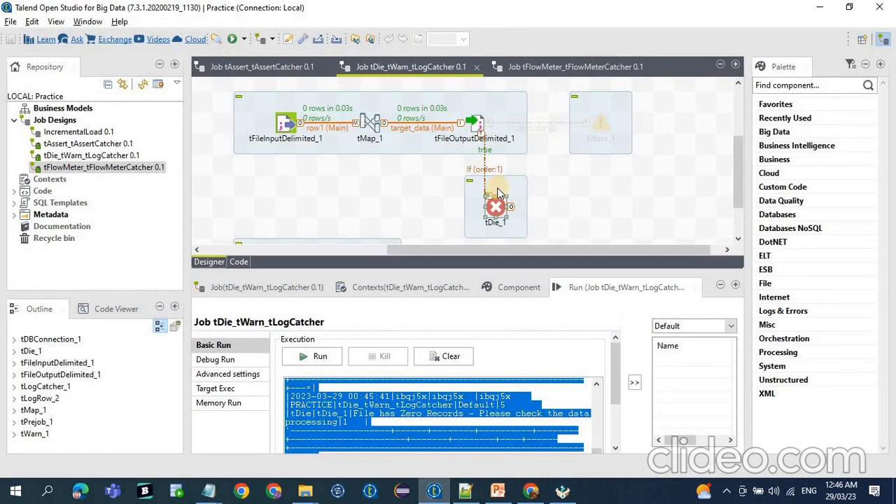
right_click(600, 120)
click(604, 126)
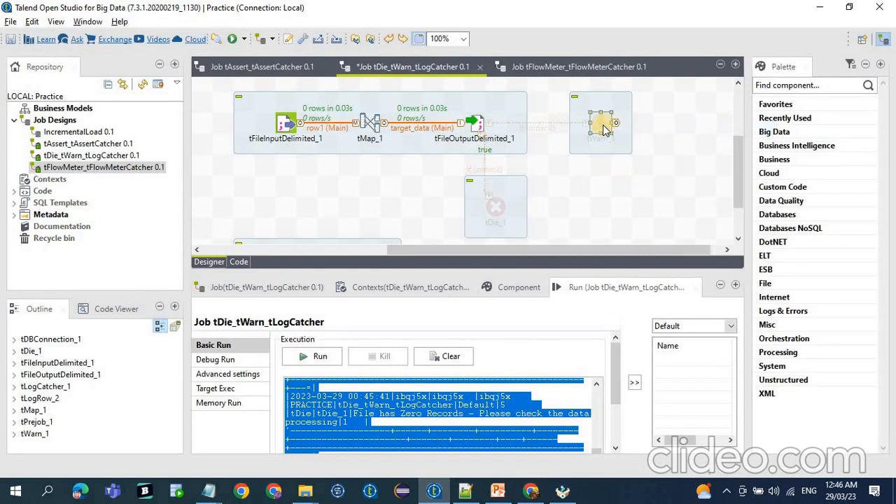
right_click(606, 129)
click(636, 231)
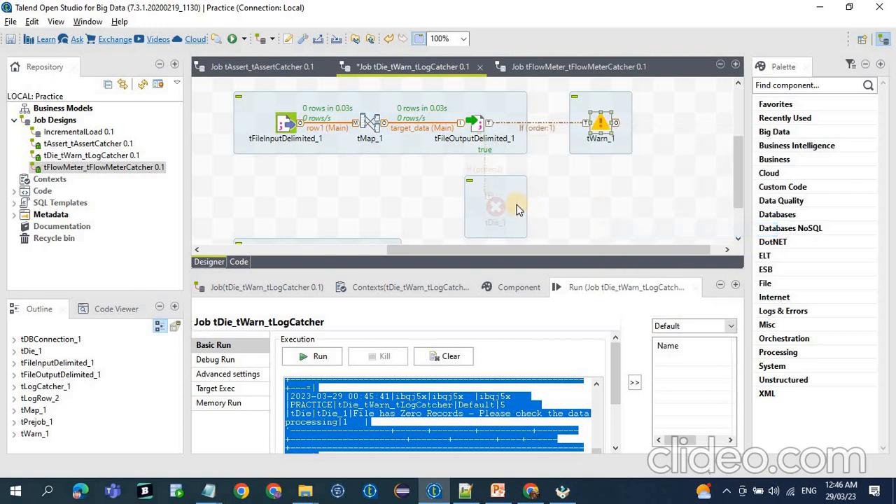
right_click(501, 210)
click(542, 310)
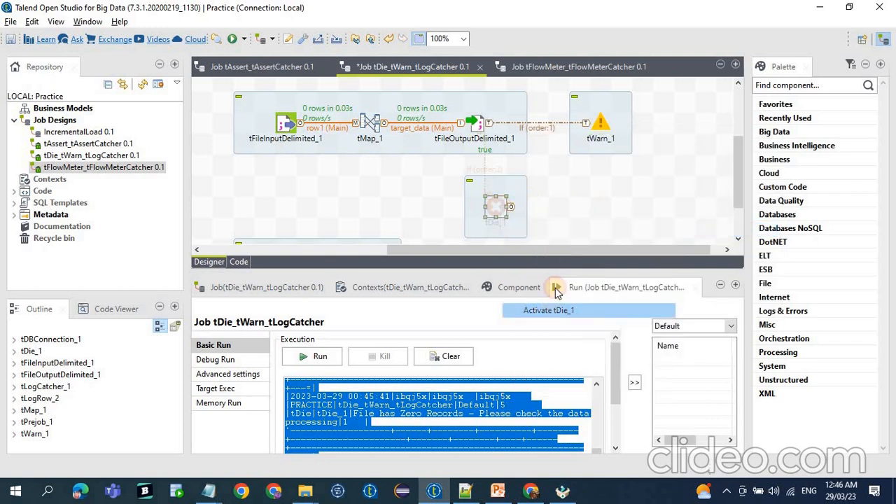
key(ctrl+s)
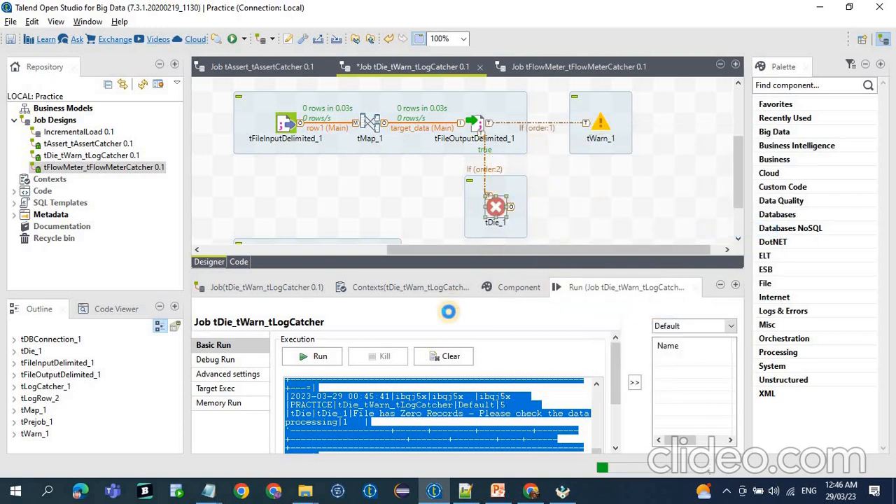
Clear the run console, set the tWarn_1 If condition to ((Integer)globalMap.get("tFileOutputDelimited_1_NB_LINE"))>0 and save the job.
click(484, 173)
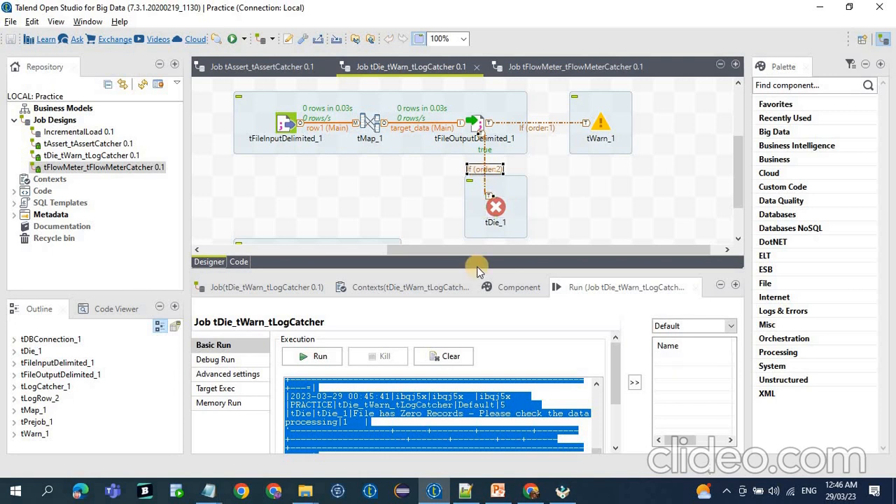
click(444, 357)
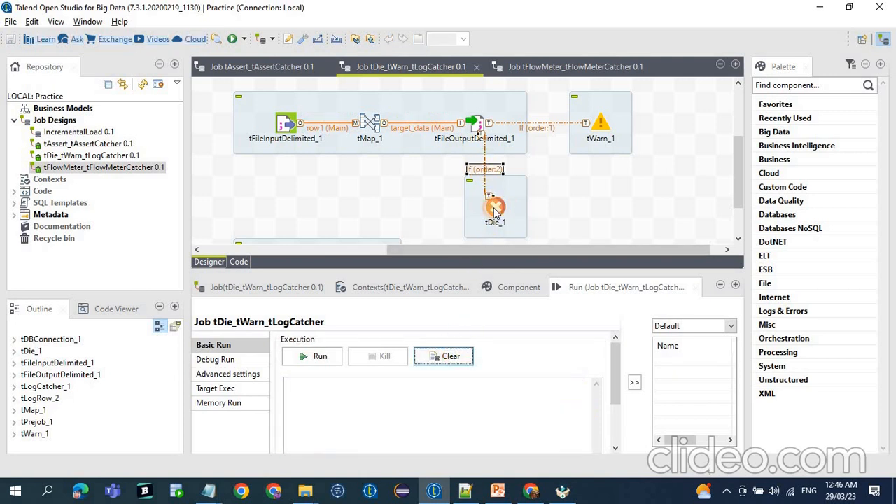
click(510, 289)
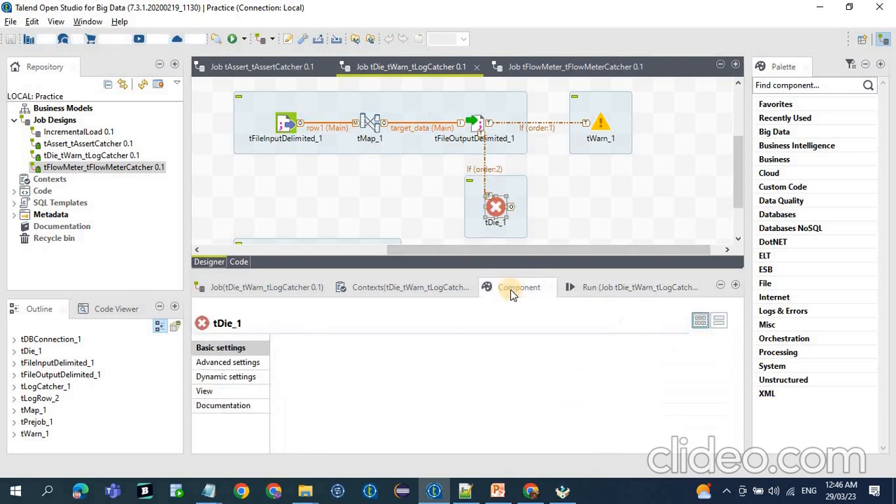
click(554, 124)
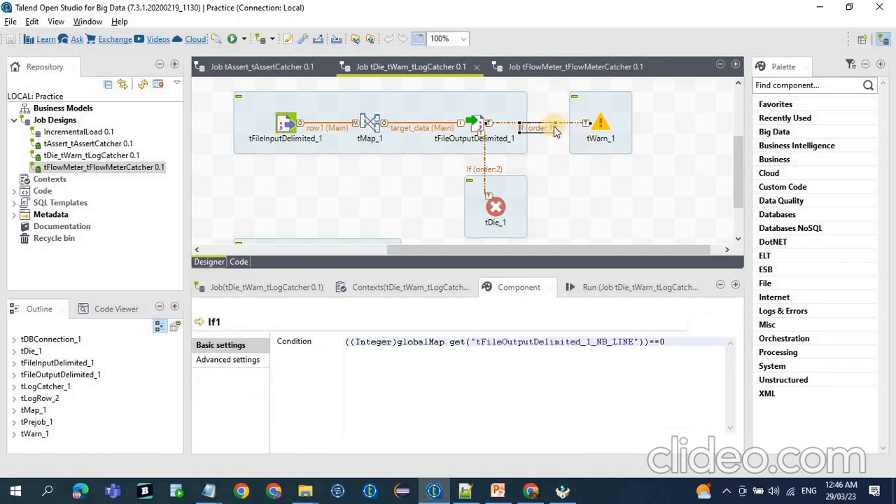
click(657, 341)
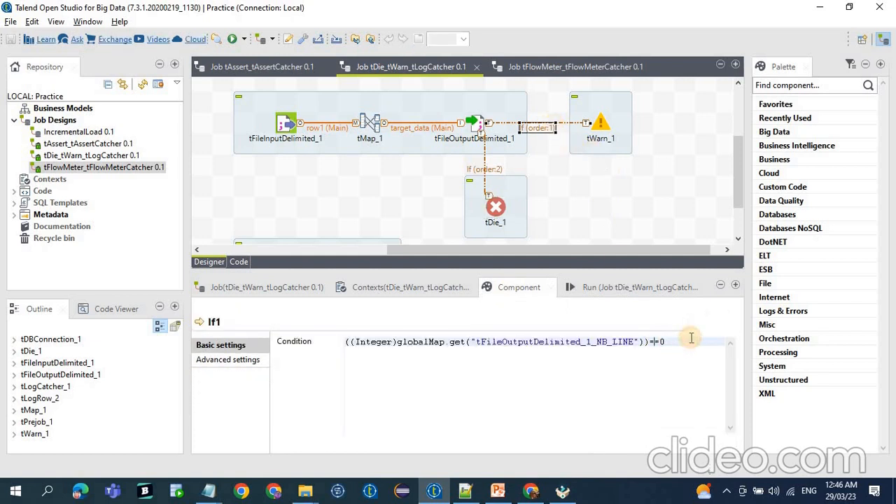
key(BackSpace)
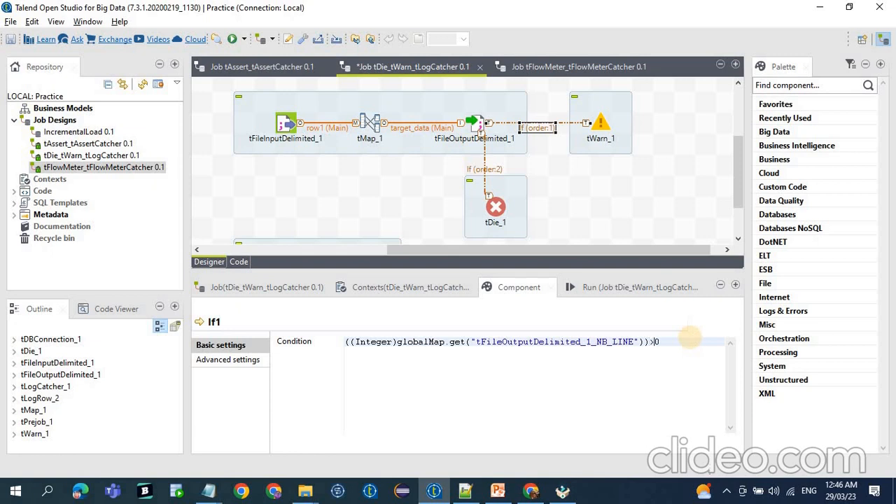
key(ctrl+s)
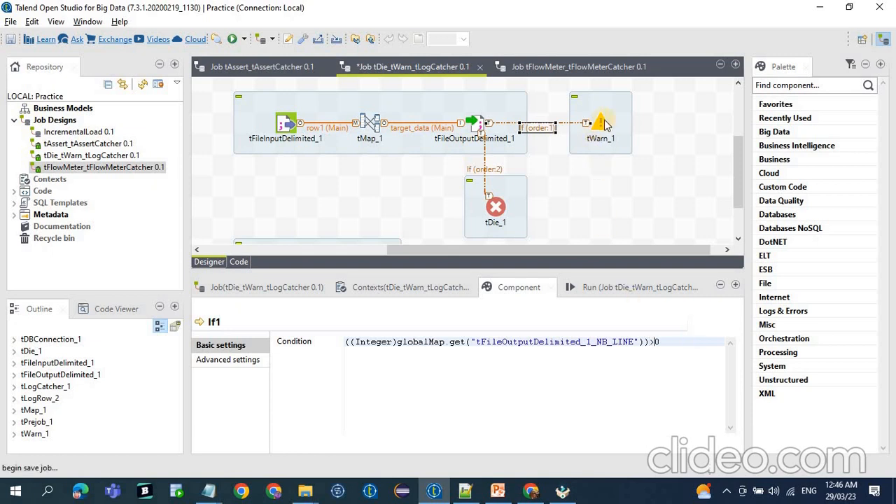
Review the tDie_1 and tWarn_1 settings and the If conditions leading to each.
click(514, 208)
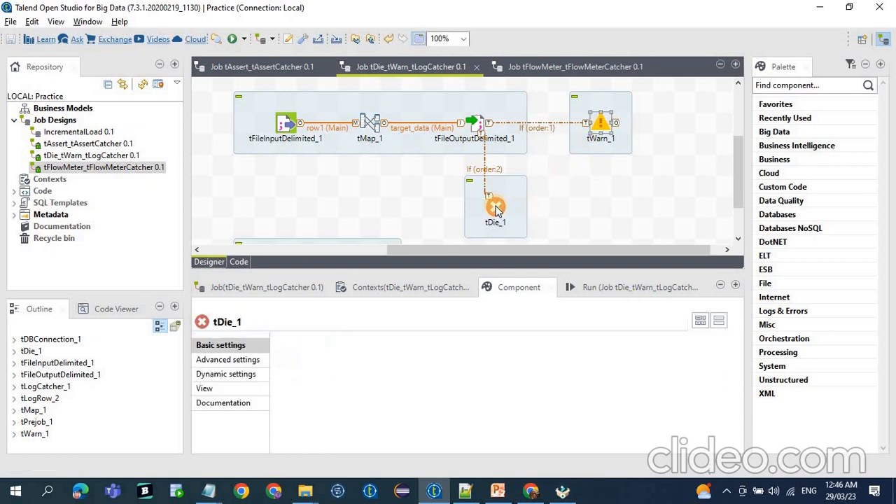
click(542, 126)
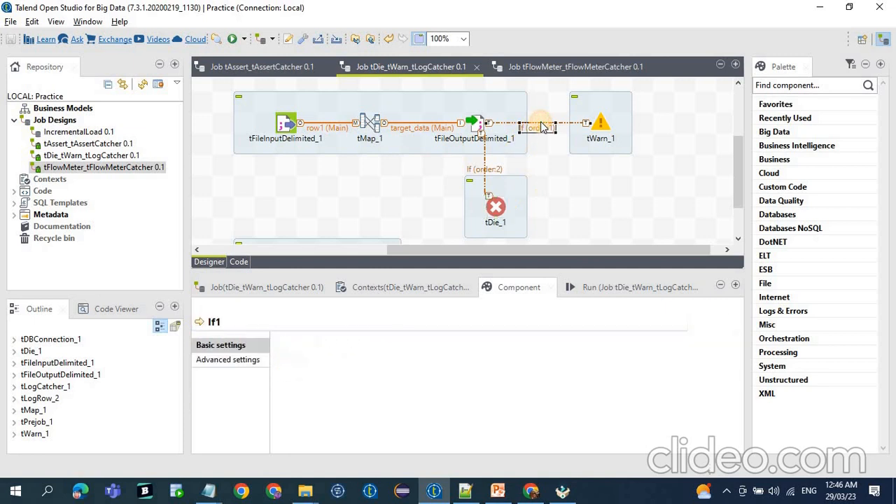
click(600, 128)
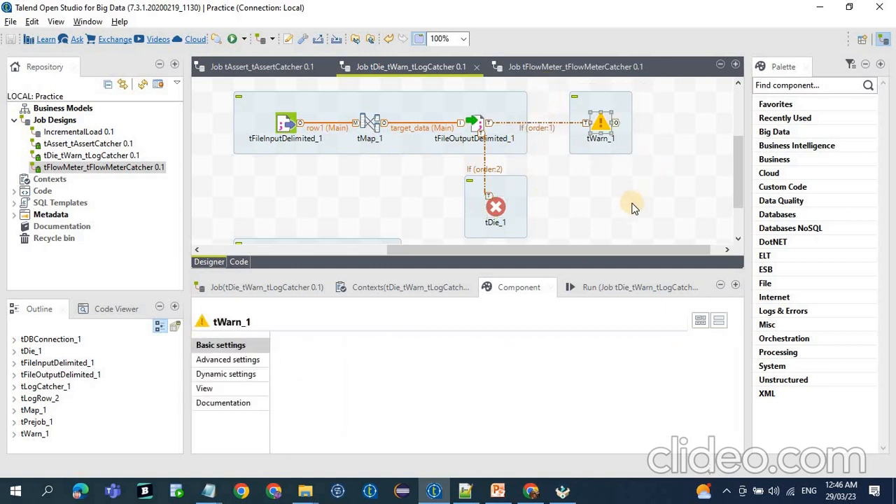
click(440, 176)
drag(538, 232, 543, 235)
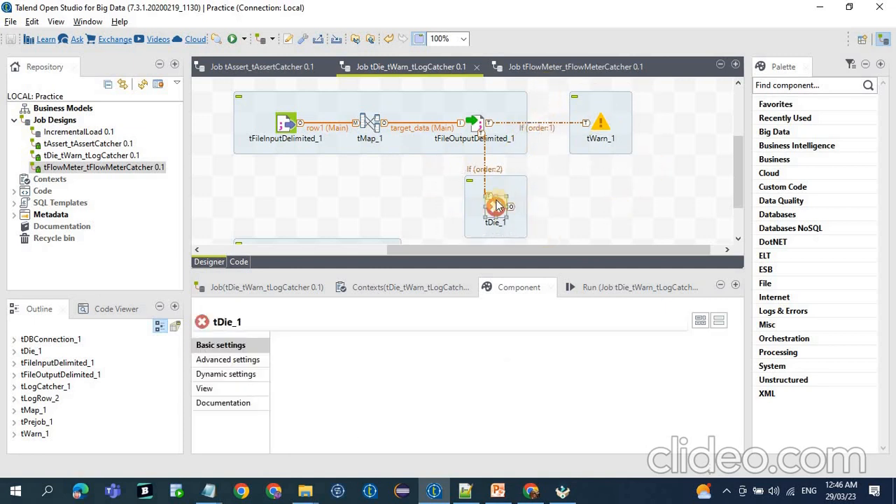
click(487, 173)
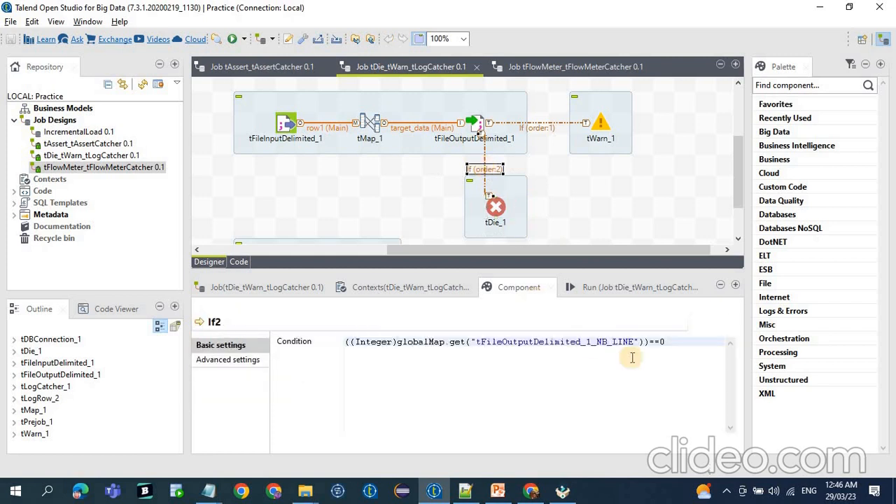
drag(666, 342, 304, 324)
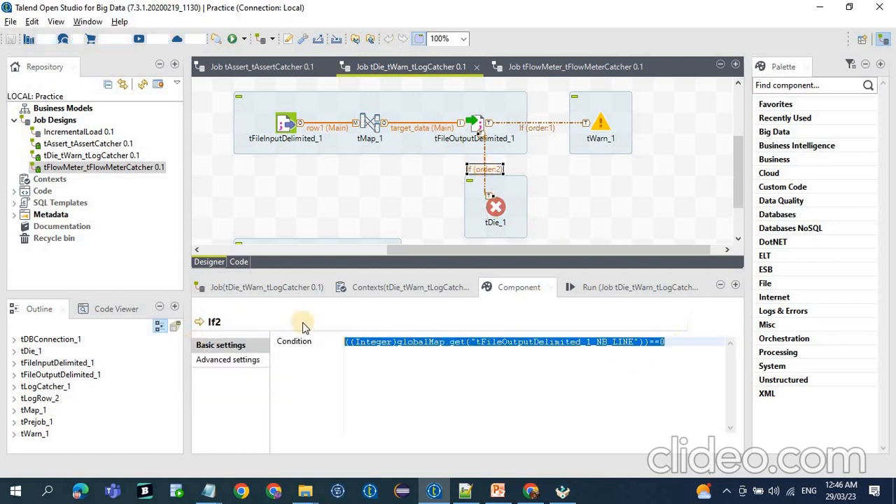
Review the If condition leading to tWarn_1 and the settings of the tWarn_1 component.
click(545, 129)
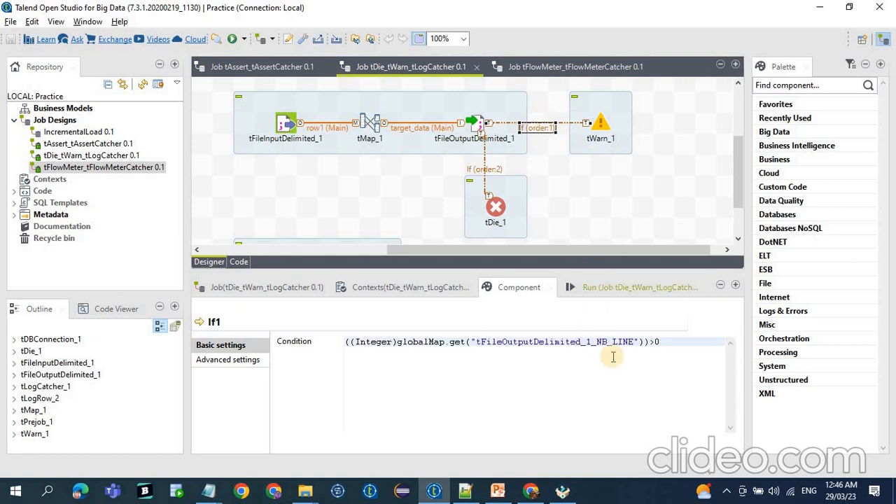
click(674, 344)
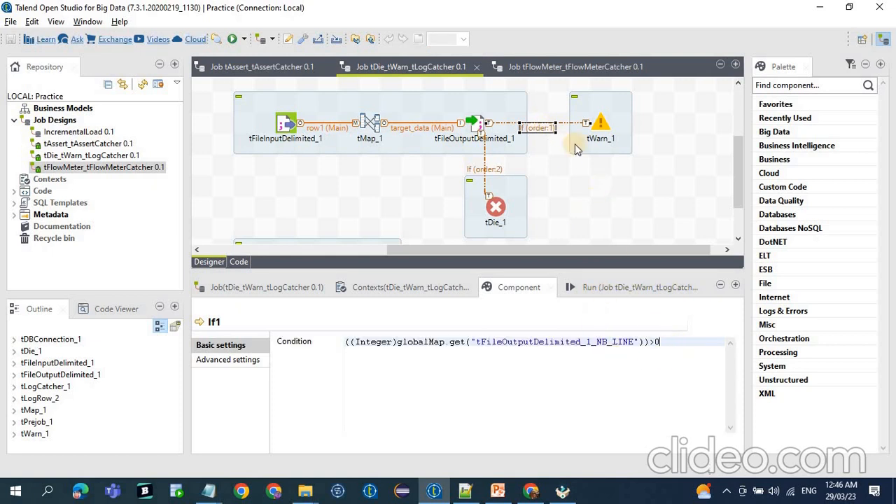
click(655, 168)
scroll(650, 168, down, 2)
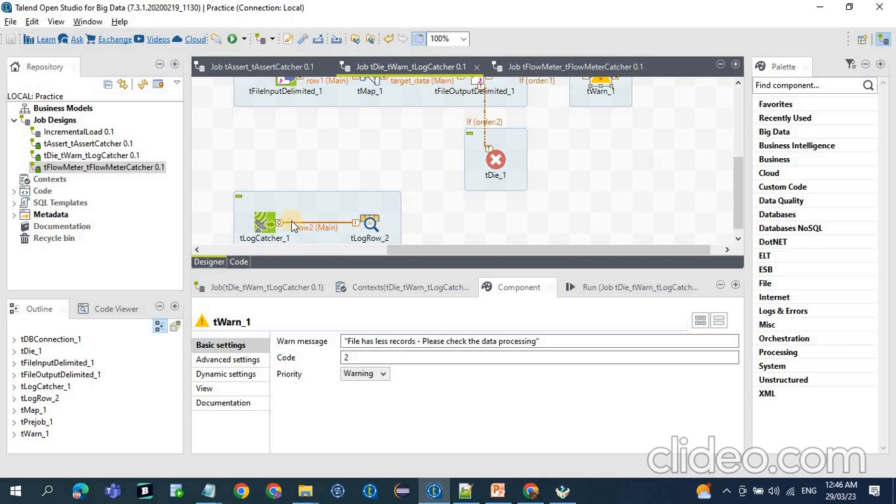
Examine the catch options of tLogCatcher_1 and the output mode of tLogRow_2, along with the tDie_1 and tWarn_1 components they log.
click(270, 231)
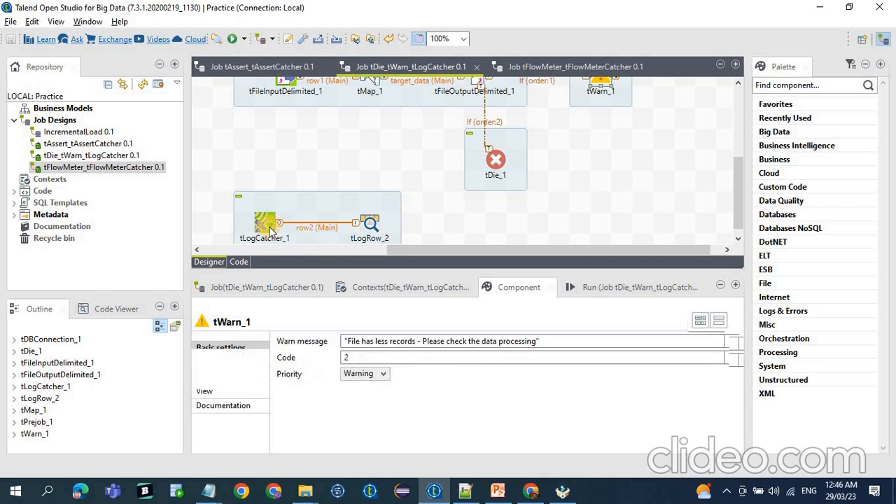
click(371, 230)
drag(217, 175, 305, 261)
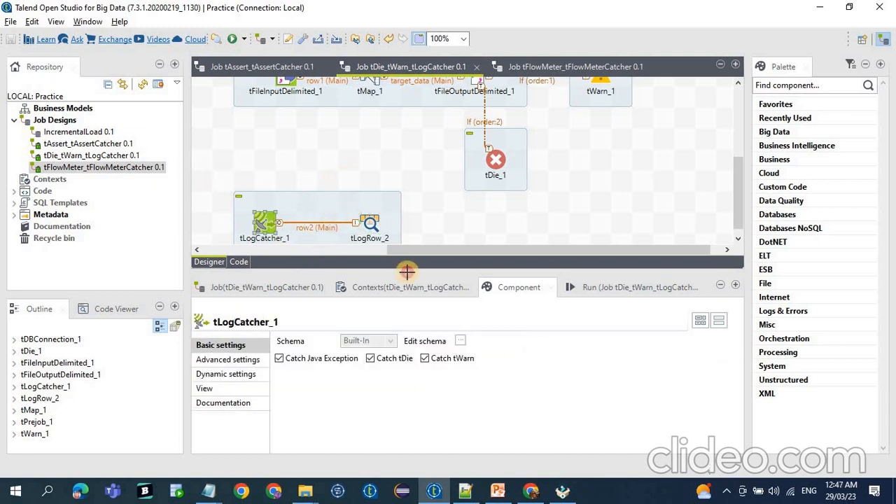
drag(407, 272, 412, 276)
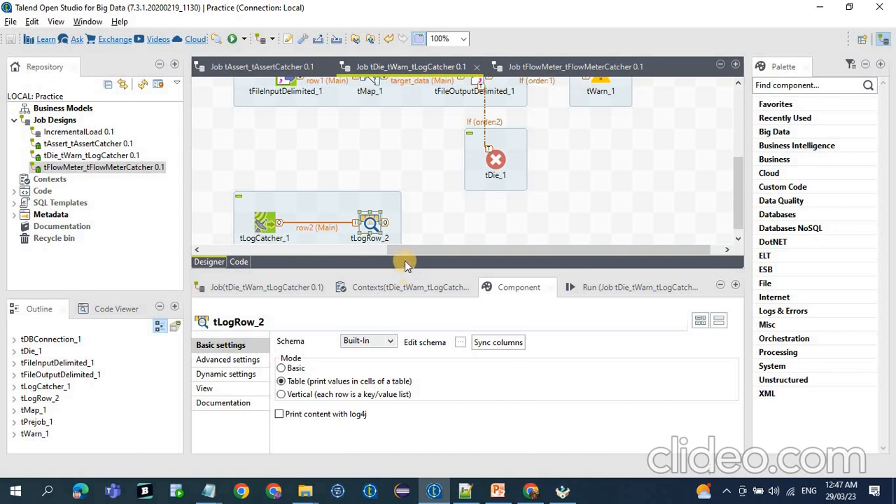
click(272, 224)
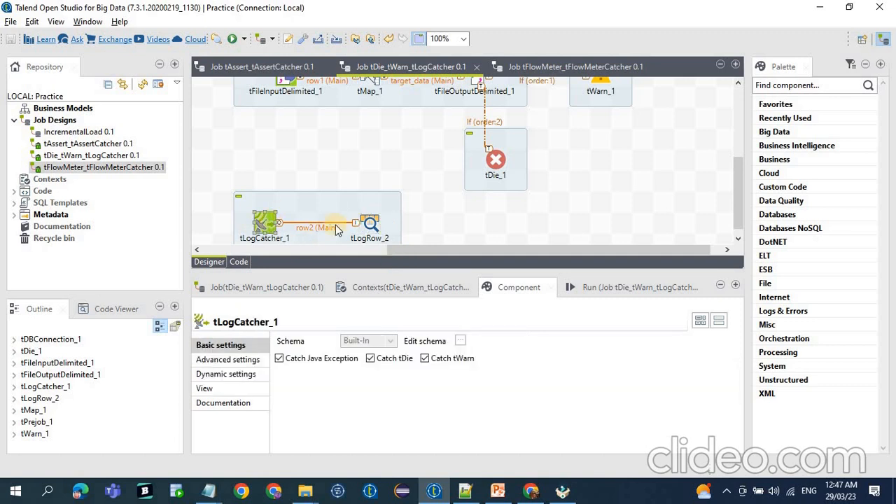
click(381, 360)
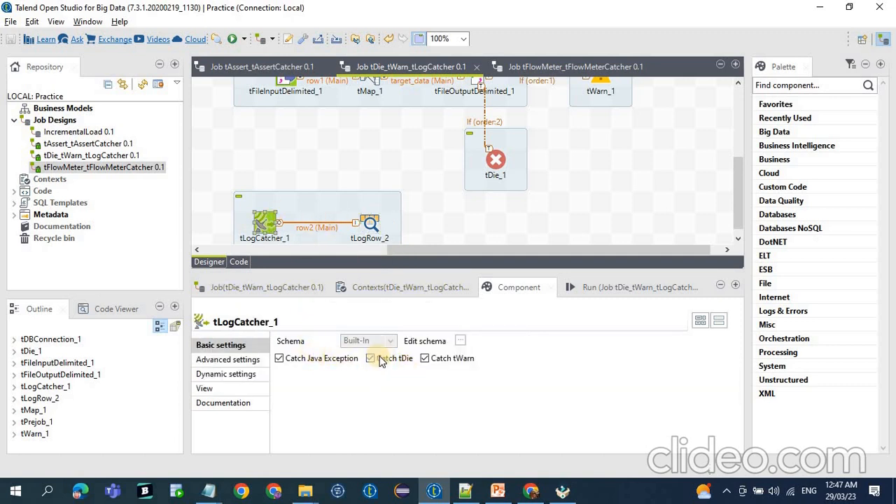
click(497, 165)
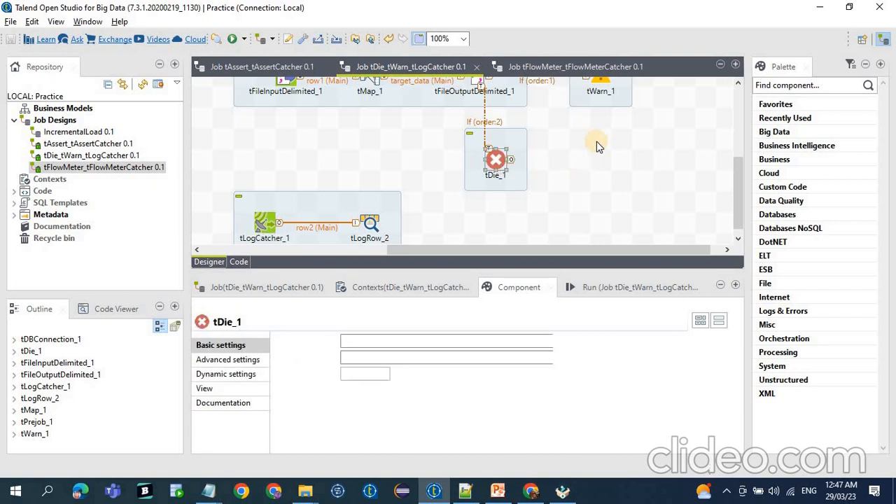
scroll(597, 141, up, 2)
click(600, 125)
scroll(314, 200, down, 2)
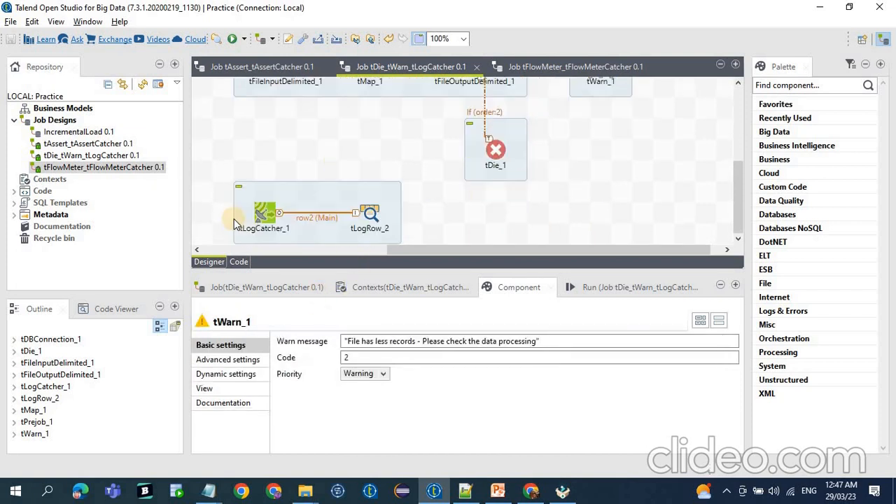
Disable Catch tDie and Catch tWarn in tLogCatcher_1, save the job and run it.
click(266, 220)
click(265, 221)
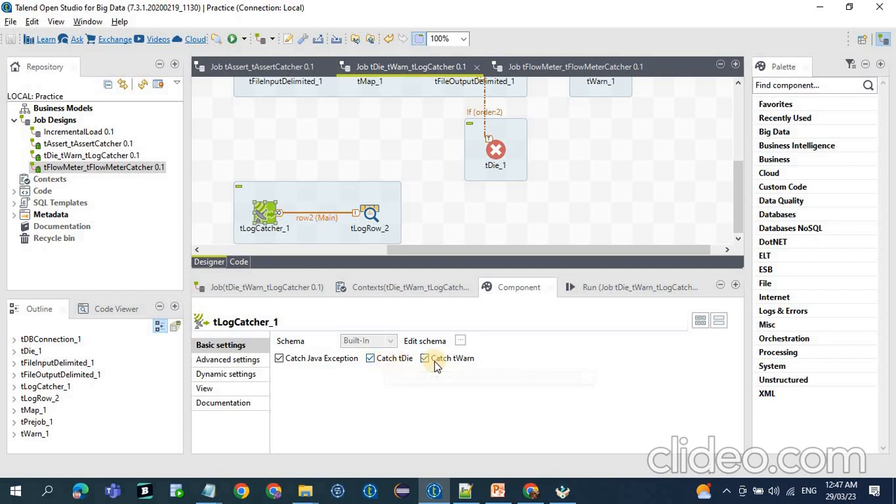
click(390, 359)
click(441, 359)
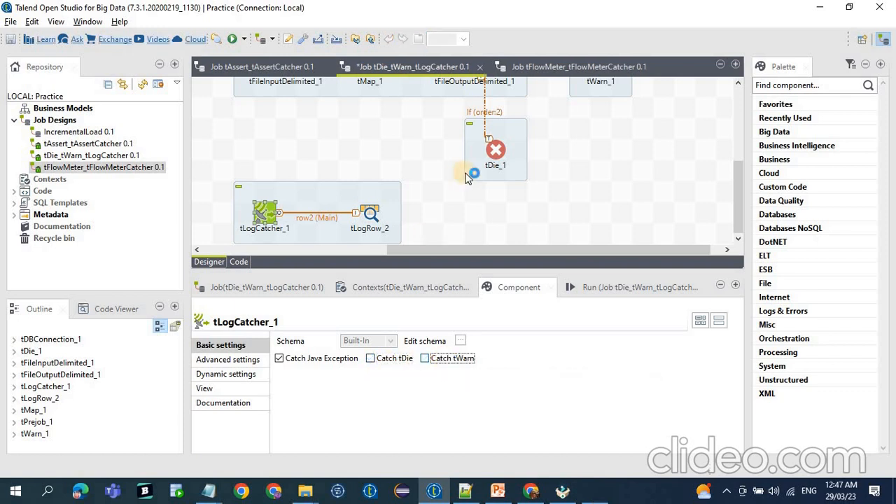
scroll(508, 153, up, 2)
scroll(350, 203, down, 2)
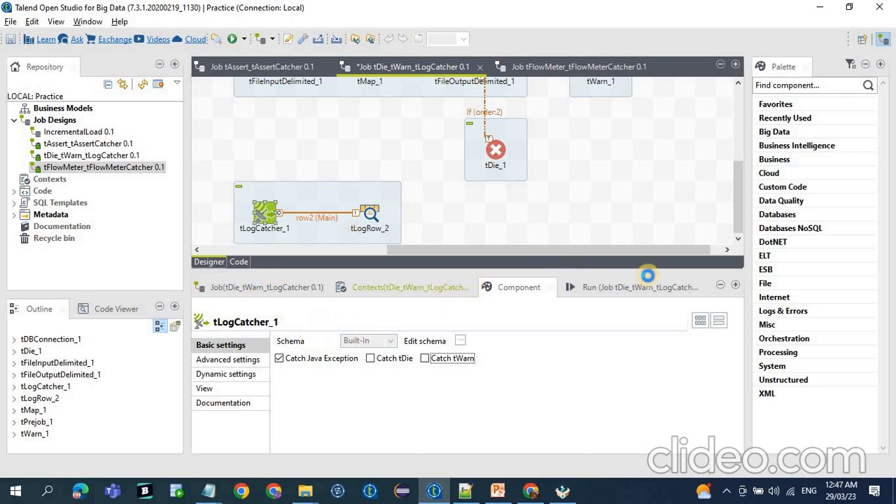
click(624, 290)
click(316, 357)
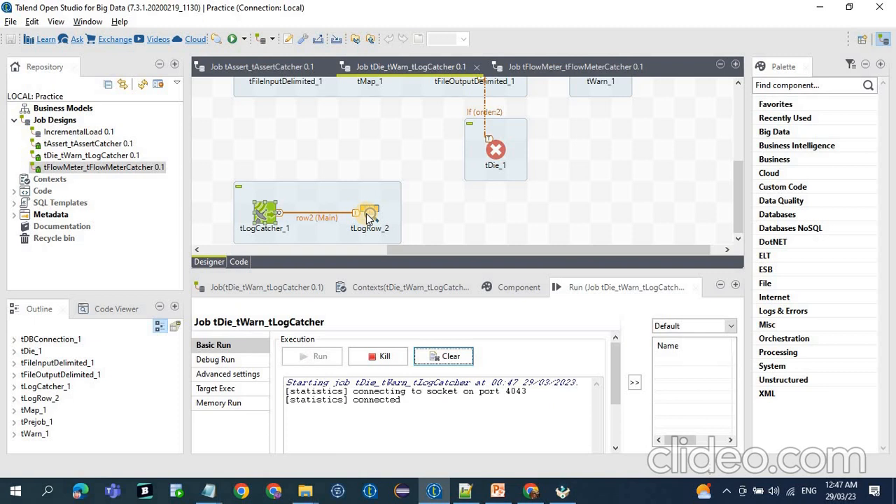
Check which If branch fired in the job and read the tDie message in the run console.
scroll(367, 218, up, 1)
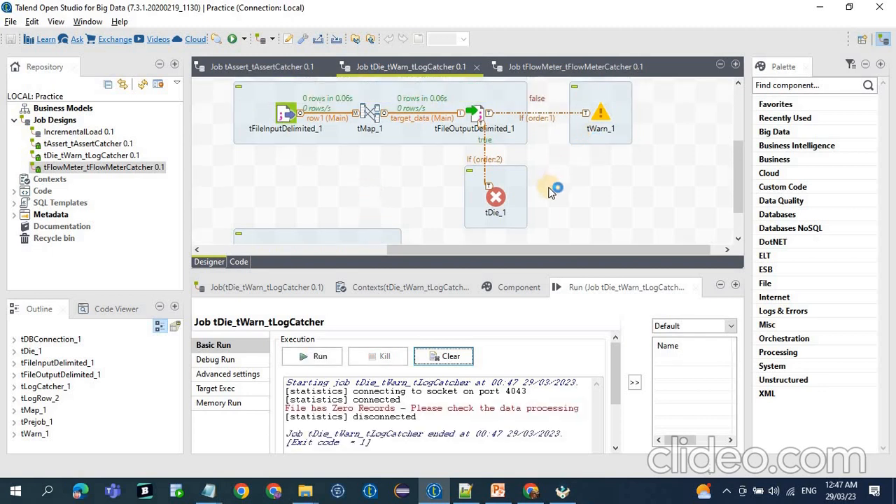
scroll(550, 193, down, 2)
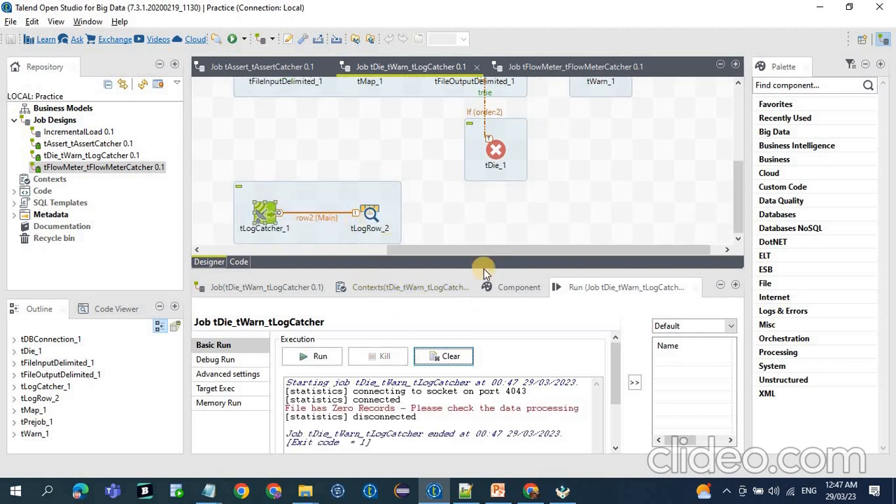
drag(532, 295, 532, 297)
drag(288, 407, 575, 409)
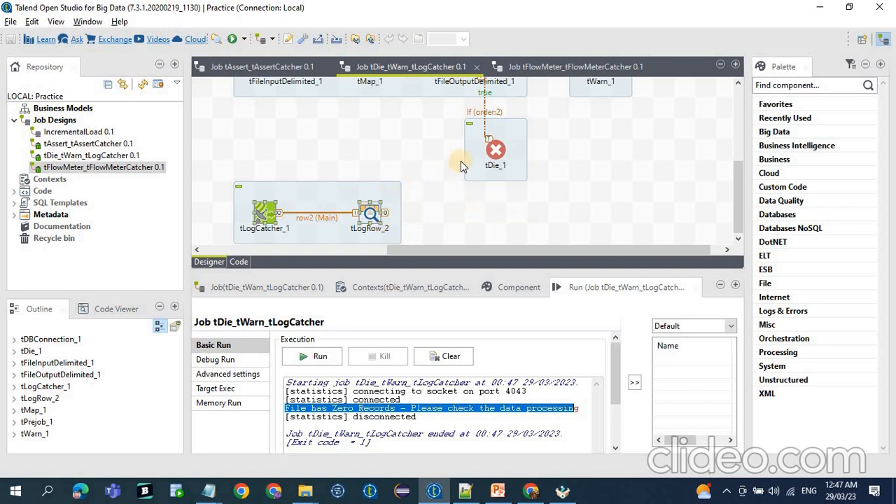
Clear the run console, enable Catch tDie and Catch tWarn in tLogCatcher_1 again, and save the job.
click(444, 356)
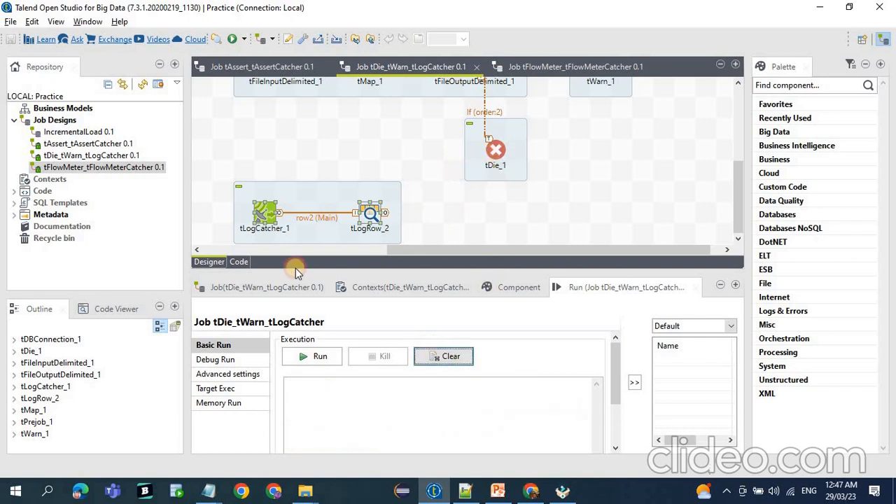
click(516, 296)
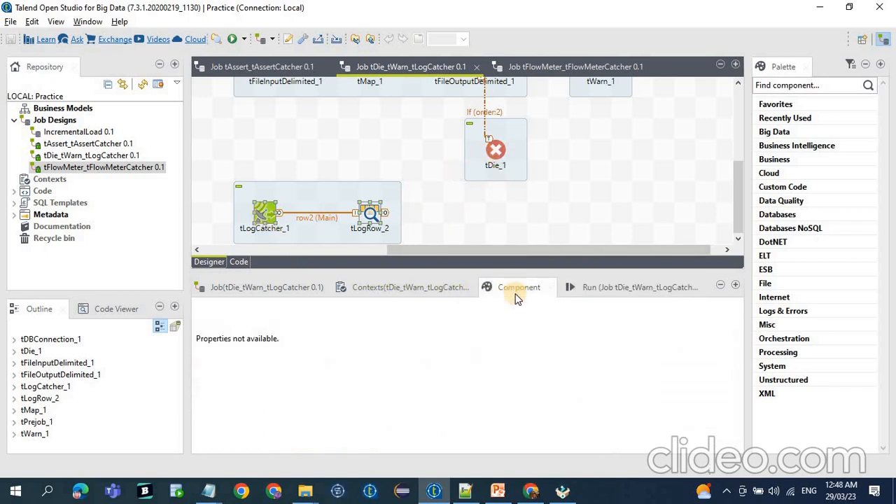
click(263, 216)
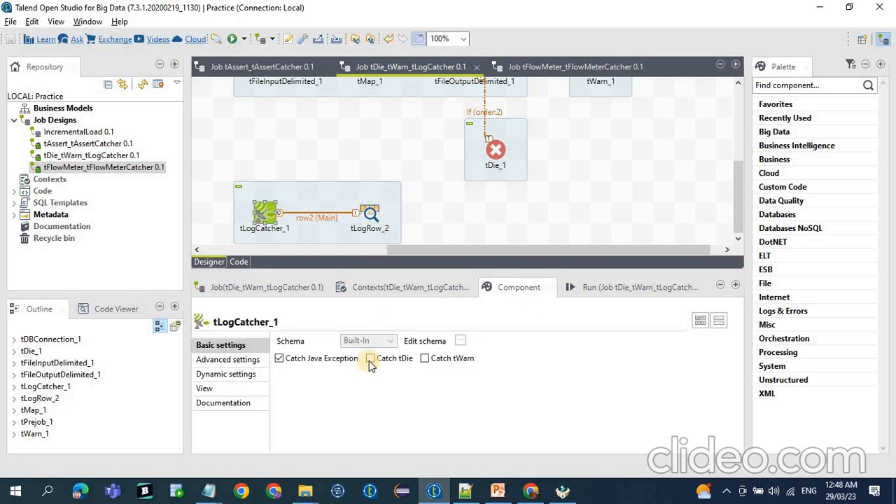
click(370, 359)
click(451, 369)
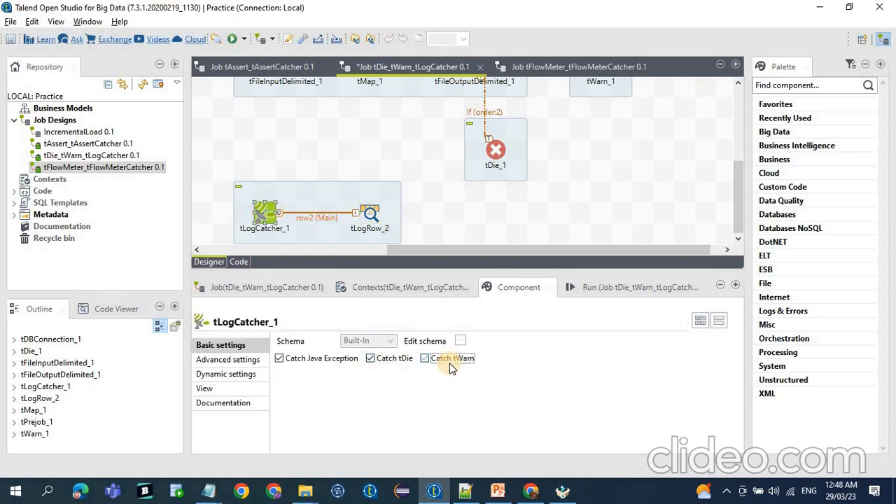
key(ctrl+s)
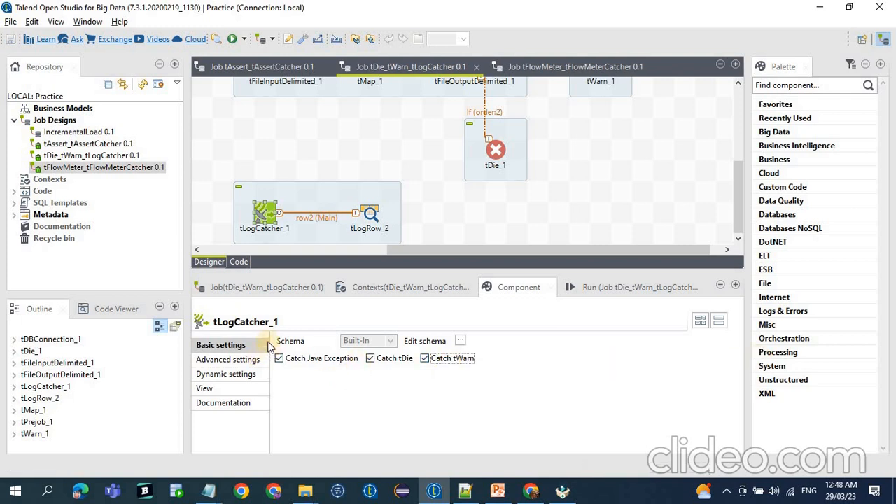
Change the file name at the end of tFileInputDelimited_1's input path to test_data.txt1 and save the job.
click(286, 360)
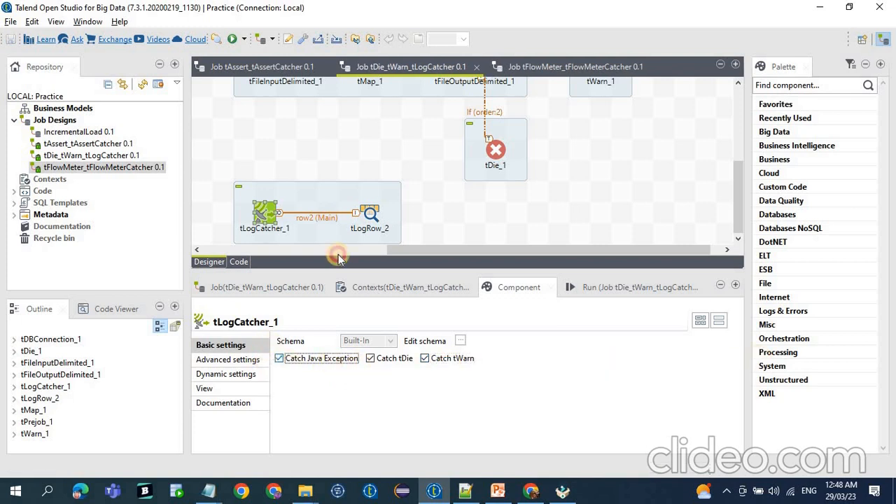
scroll(355, 193, up, 2)
click(287, 117)
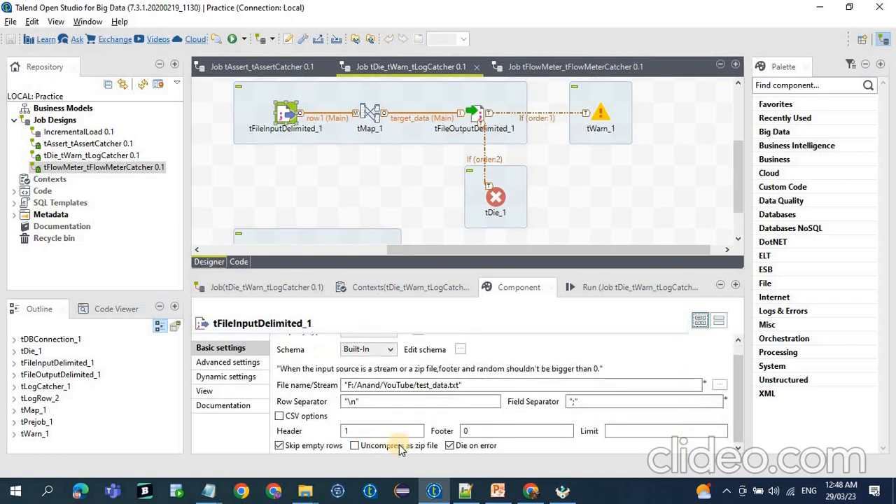
click(459, 385)
text(1)
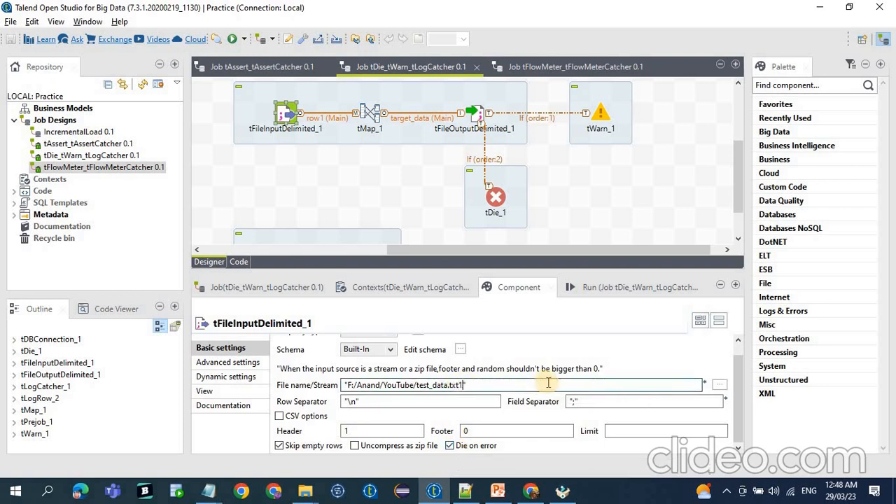
key(ctrl+s)
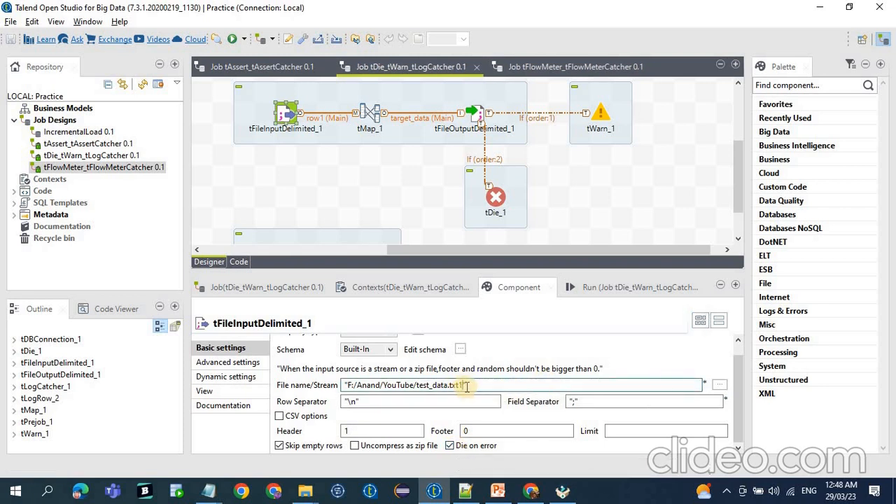
drag(467, 387, 223, 372)
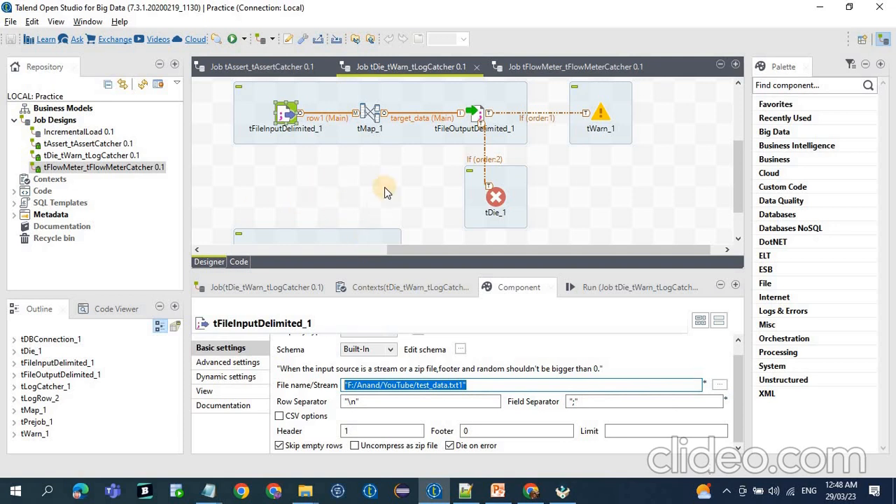
Check the tDie_1 settings, make sure Catch Java Exception is enabled in tLogCatcher_1, and save the job.
drag(436, 158, 540, 230)
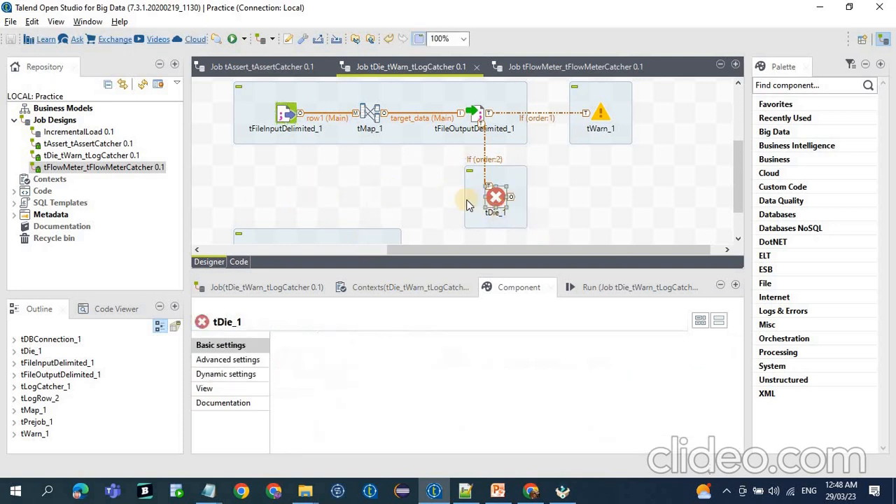
scroll(424, 193, down, 2)
scroll(429, 203, up, 1)
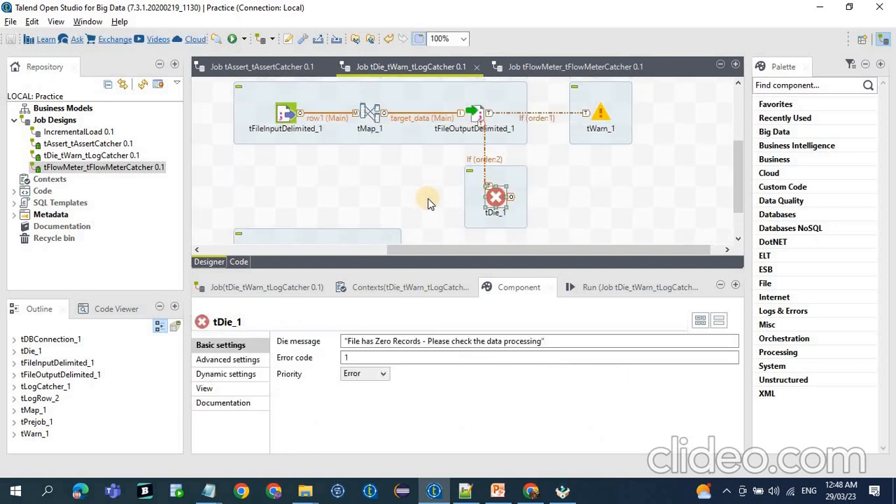
scroll(291, 221, down, 1)
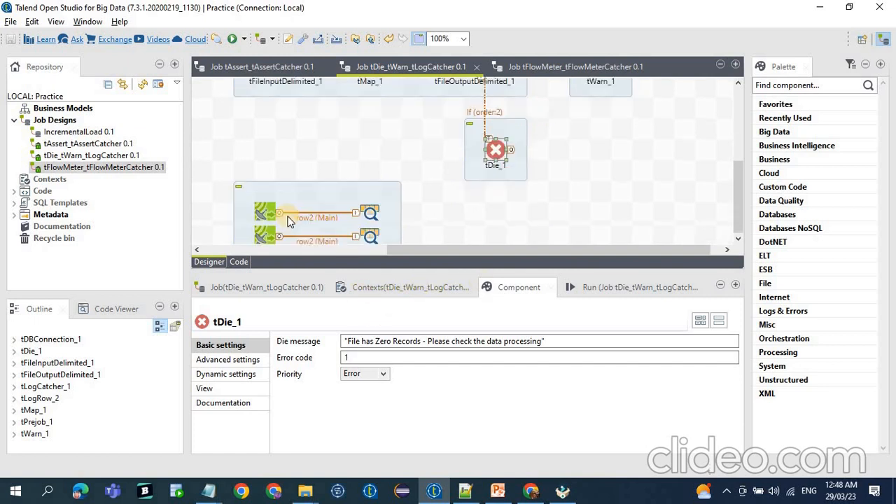
click(265, 212)
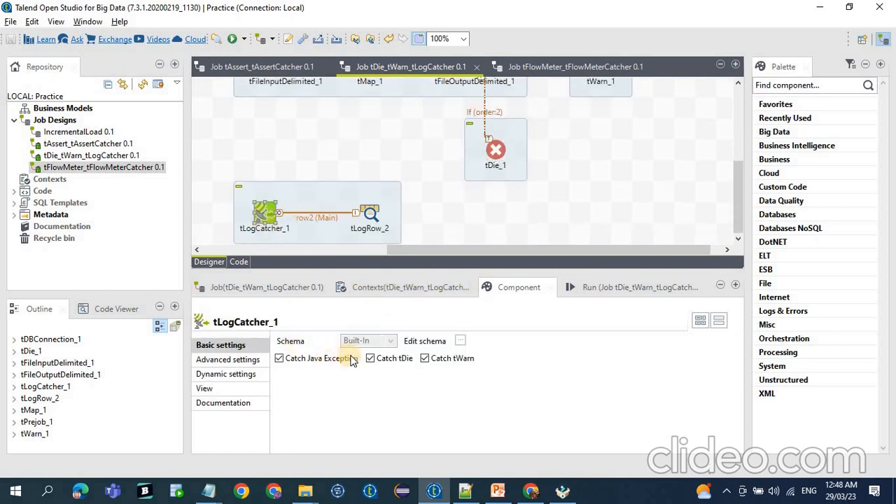
click(295, 360)
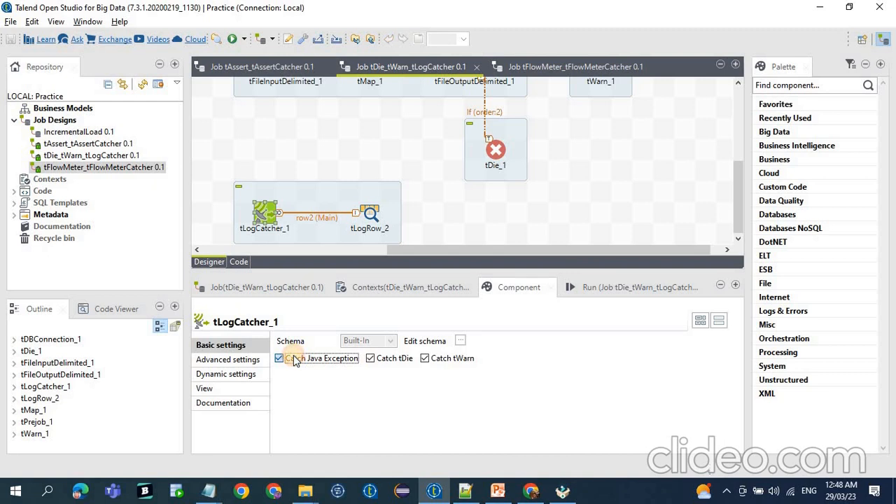
click(292, 359)
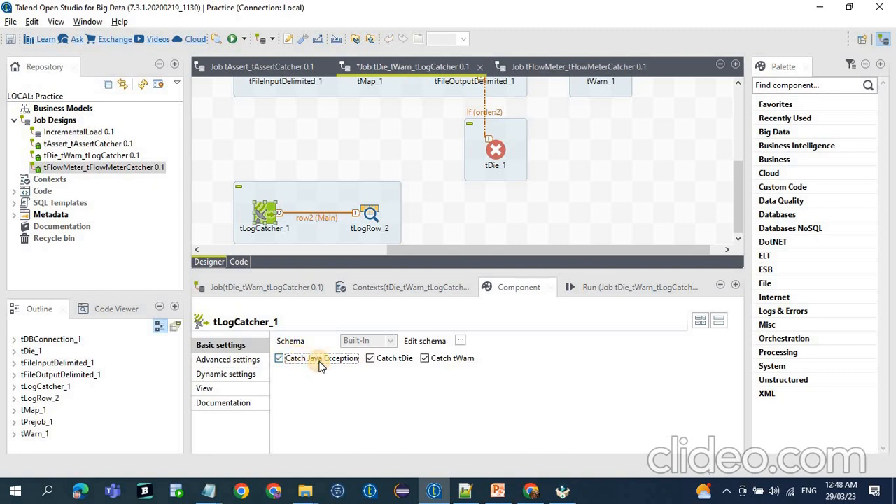
key(ctrl+s)
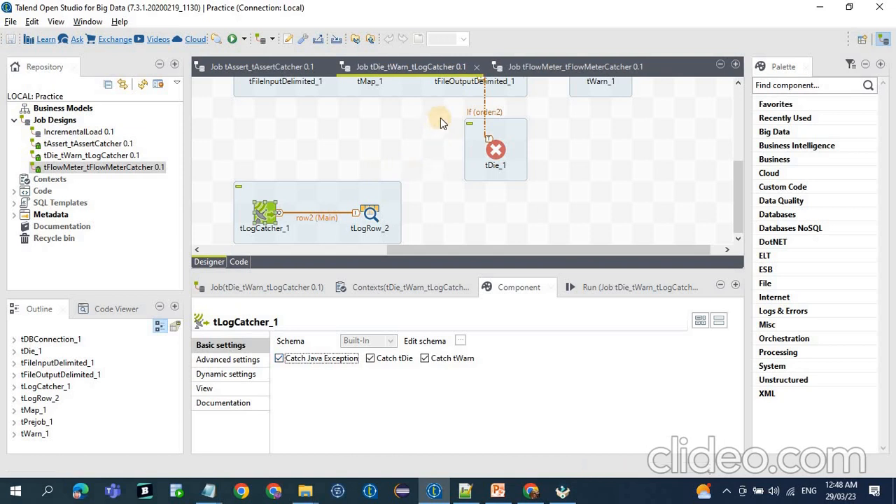
Review the message, code and priority settings of tDie_1 and tWarn_1.
click(543, 182)
scroll(604, 152, up, 2)
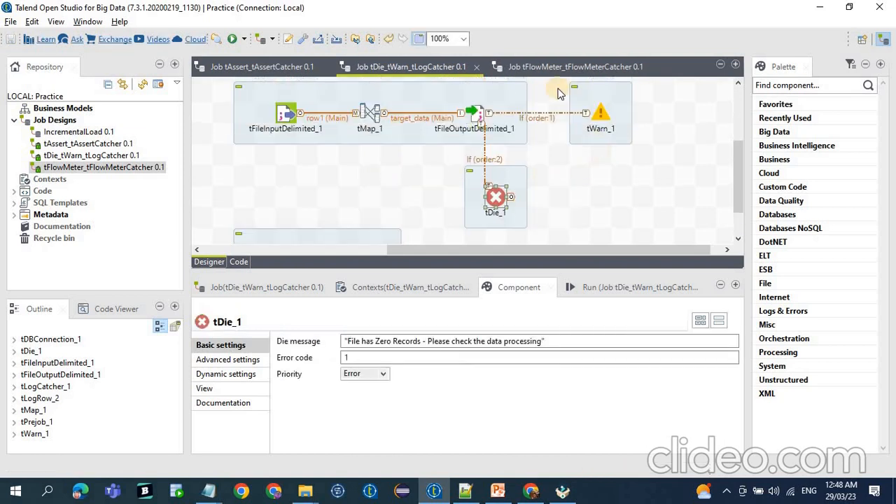
drag(549, 84, 638, 170)
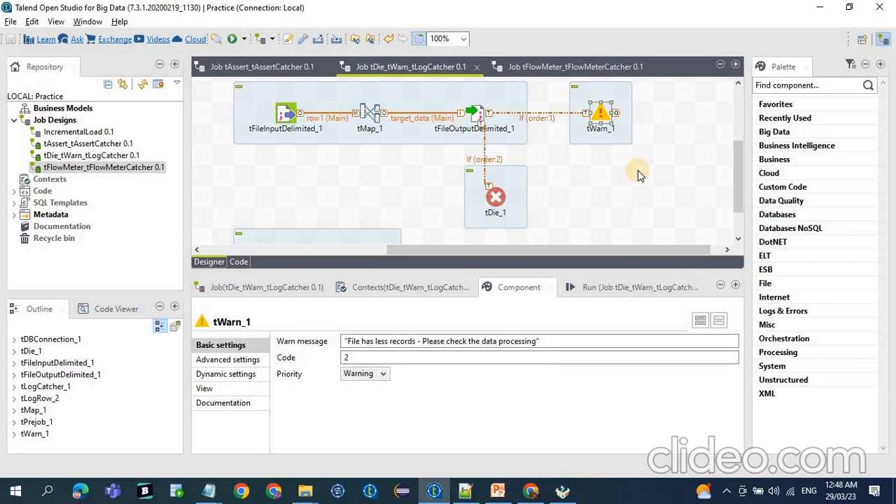
Run the tDie_tWarn_tLogCatcher job and read the logged tDie entry in the run console.
click(286, 114)
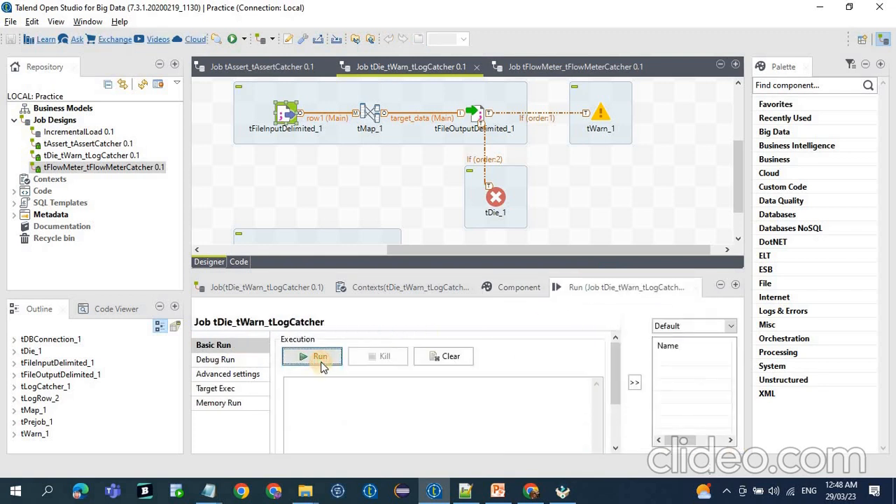
click(320, 359)
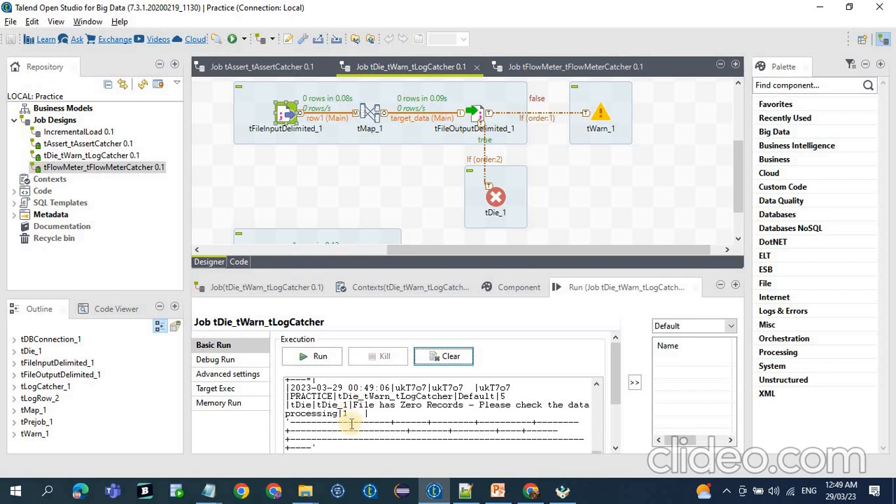
scroll(378, 423, up, 5)
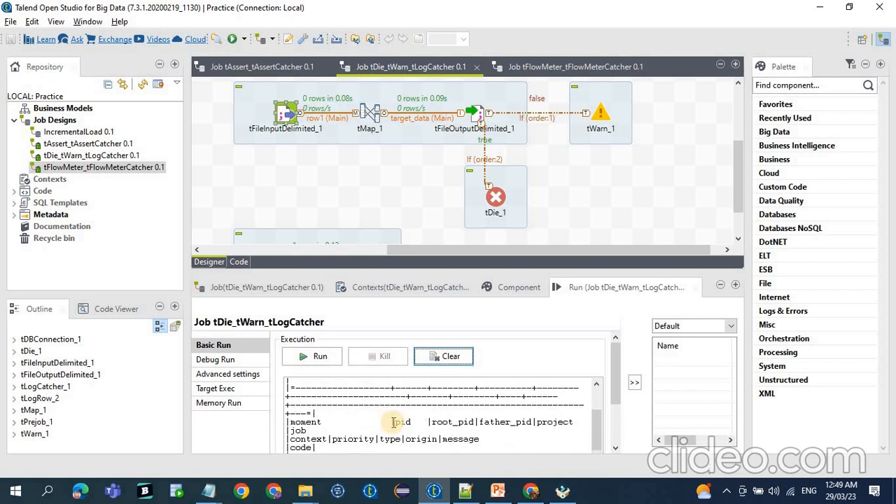
scroll(400, 396, up, 1)
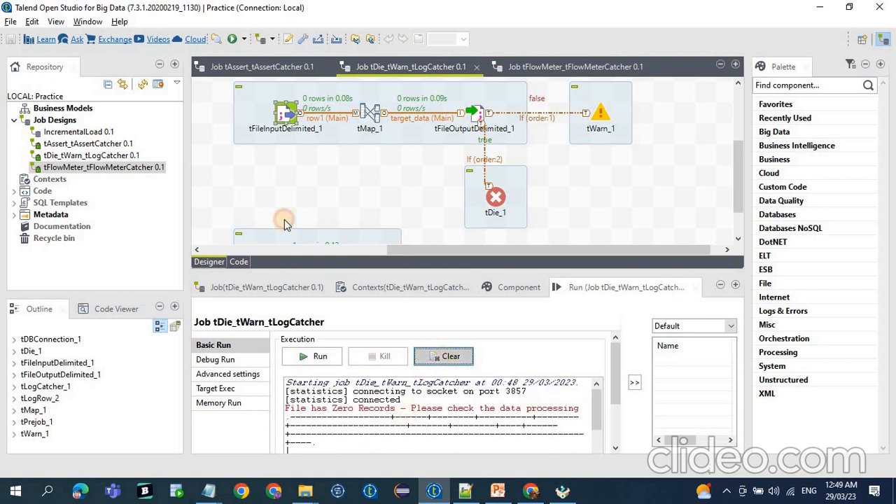
Clear the run console and change the file name in tFileInputDelimited_1's input path to test_data.txt1123.
click(444, 357)
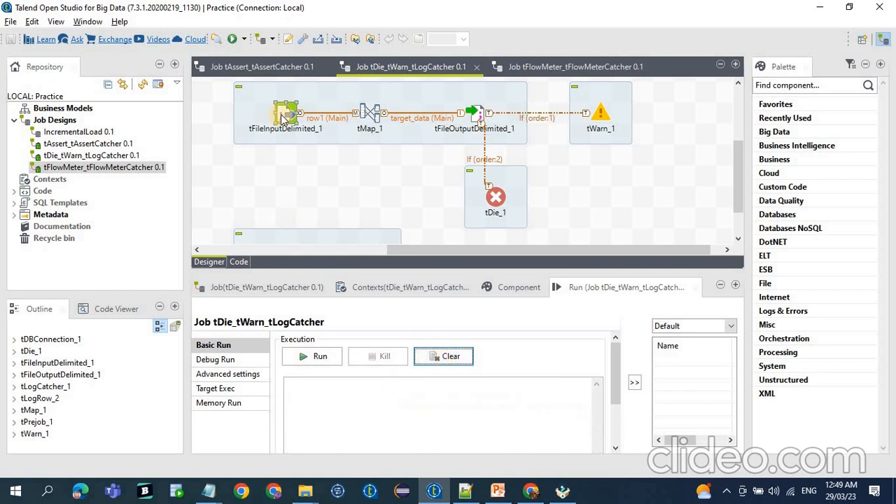
click(512, 287)
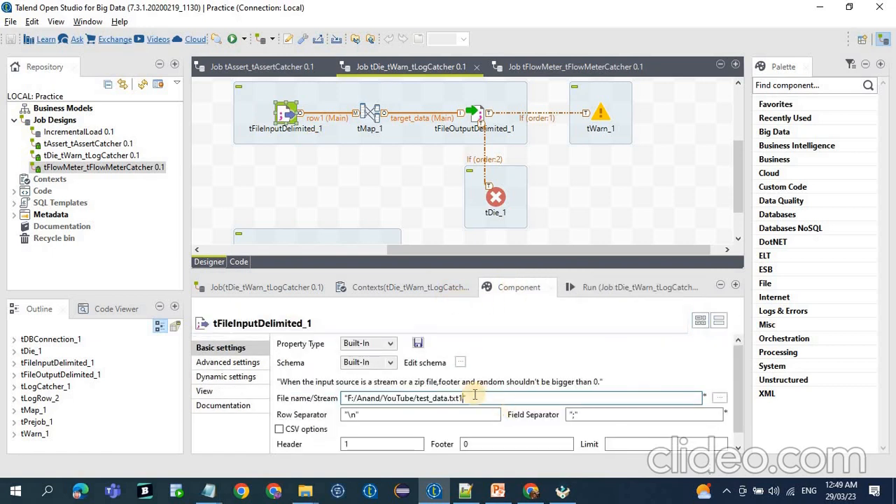
text(123)
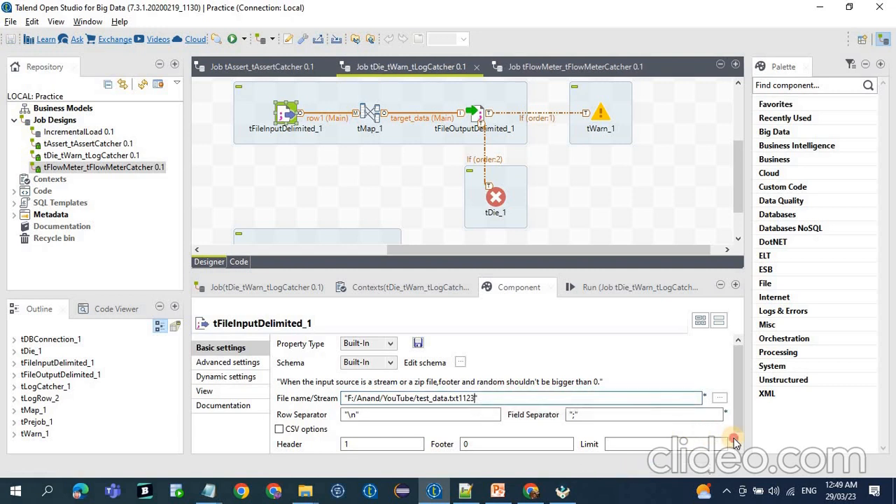
scroll(737, 443, down, 1)
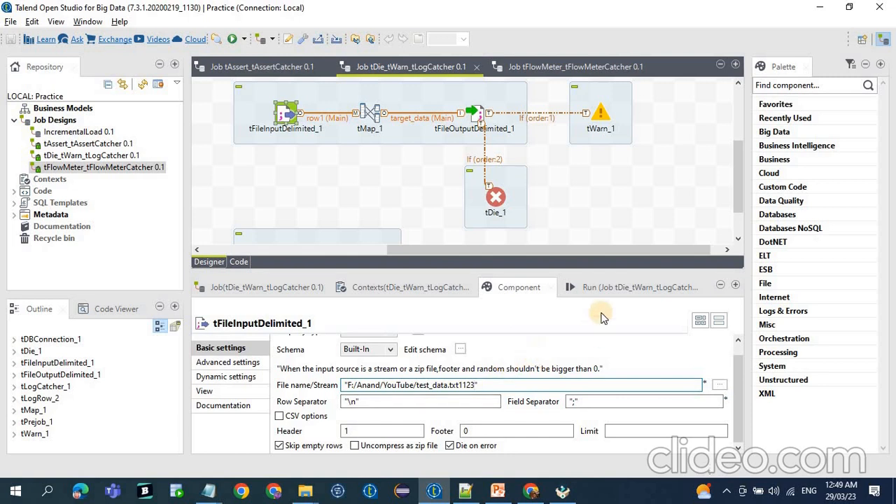
Look up tFileInputDelimited_1's full input file path in Windows search to check whether the file exists, and return to Talend.
drag(477, 385, 348, 385)
key(ctrl+c)
click(14, 493)
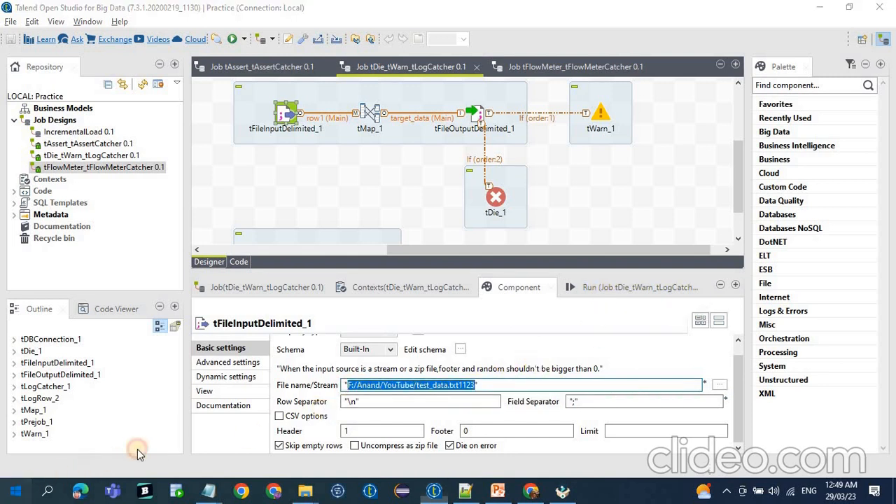
key(ctrl+v)
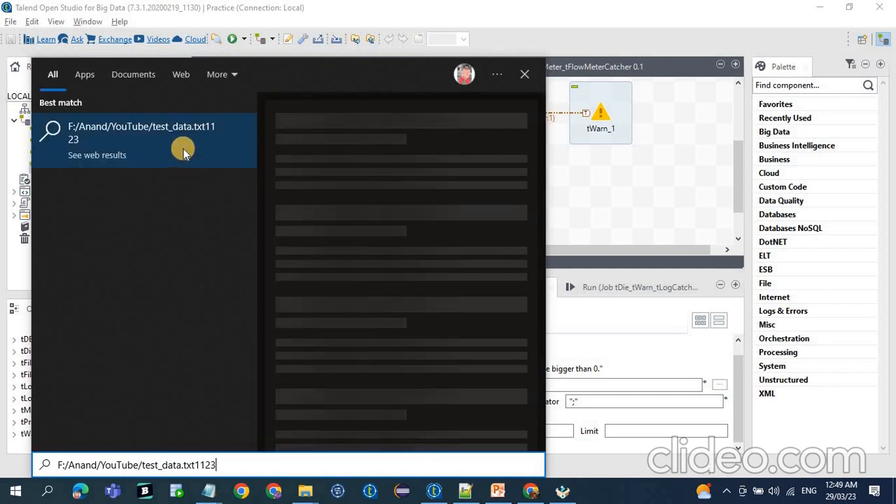
click(435, 493)
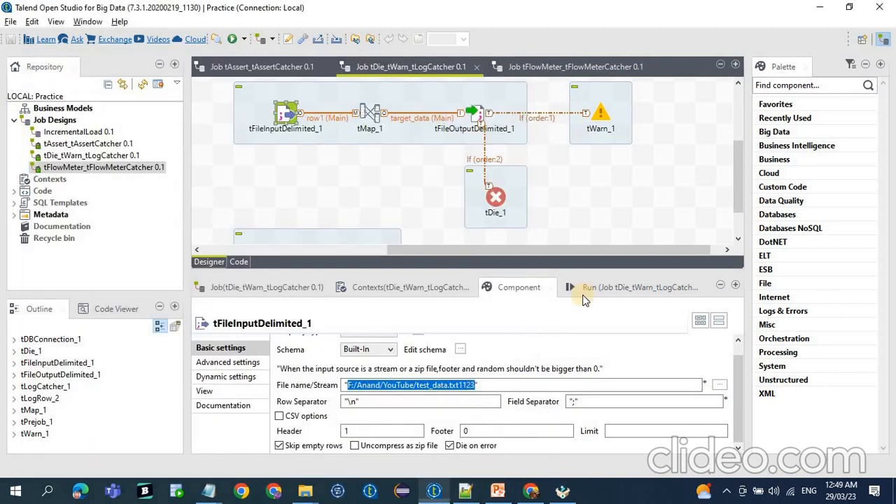
Run the job with the test_data.txt1123 input path and watch the components' execution status in the design.
click(601, 287)
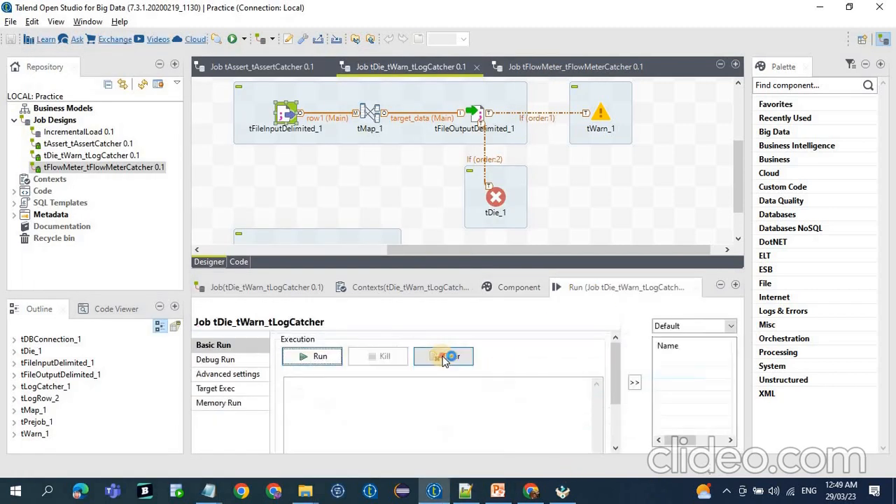
click(293, 358)
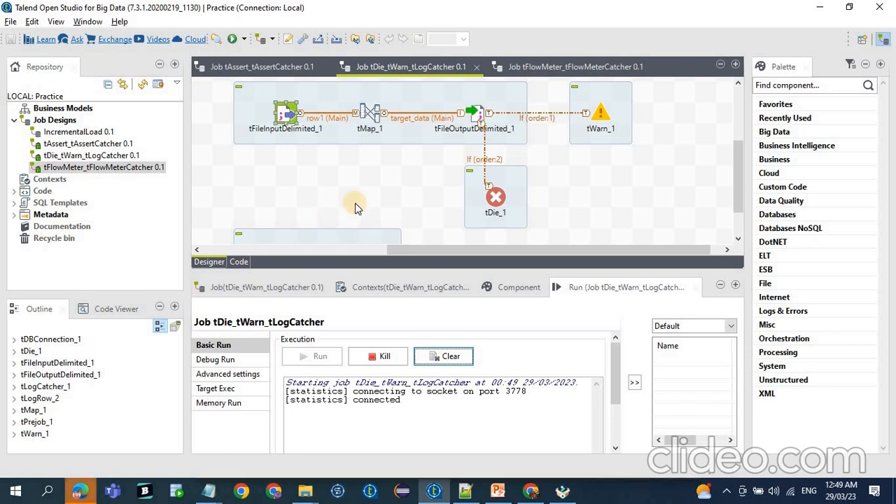
scroll(355, 203, up, 1)
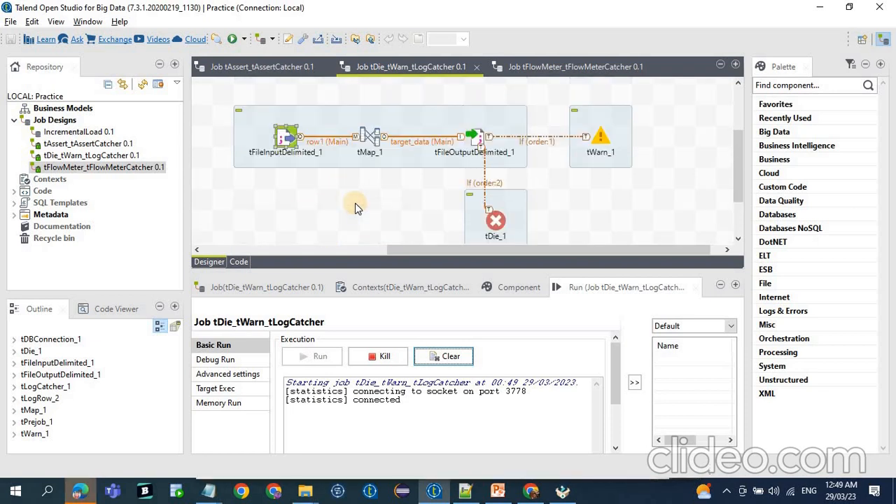
scroll(355, 203, up, 4)
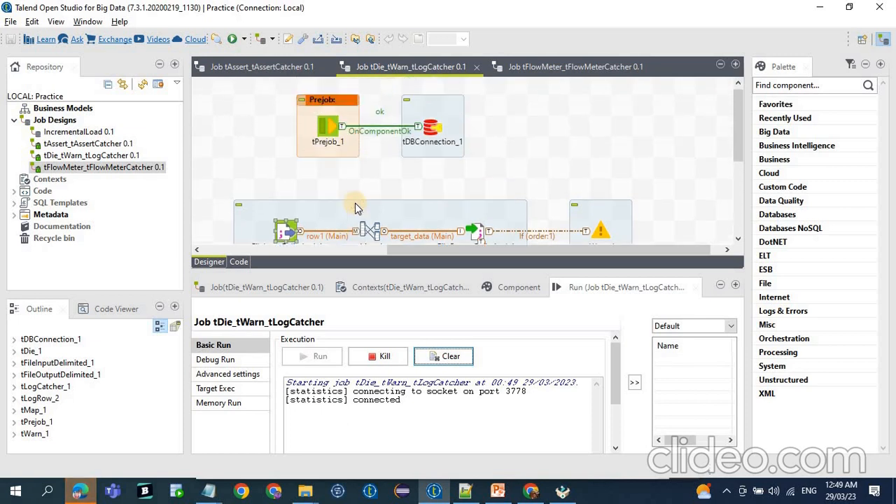
scroll(355, 203, down, 2)
scroll(355, 203, down, 1)
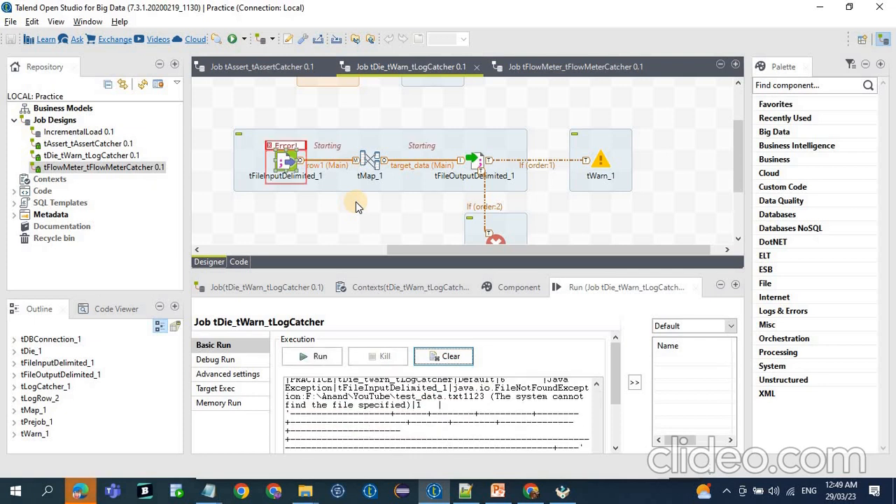
Replace the contents of the Notepad++ tab new 8 with the full run console output and examine the logged Java exception row.
click(427, 405)
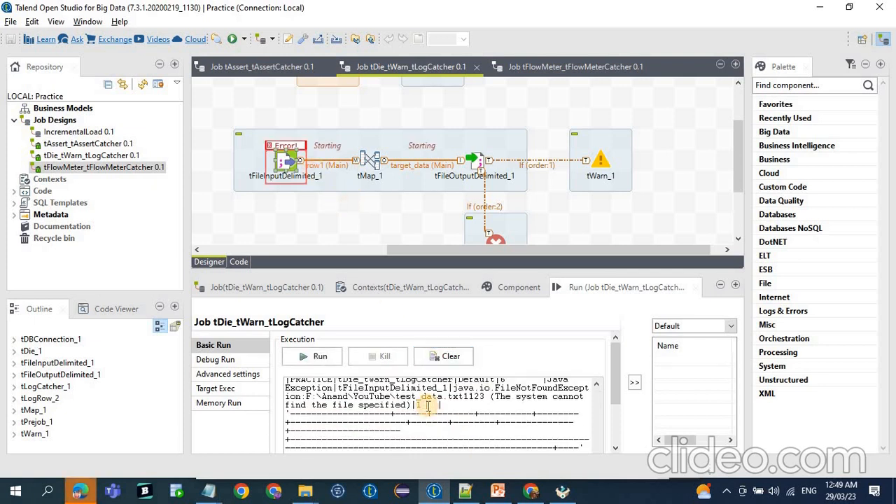
key(ctrl+a)
click(473, 493)
key(ctrl+a)
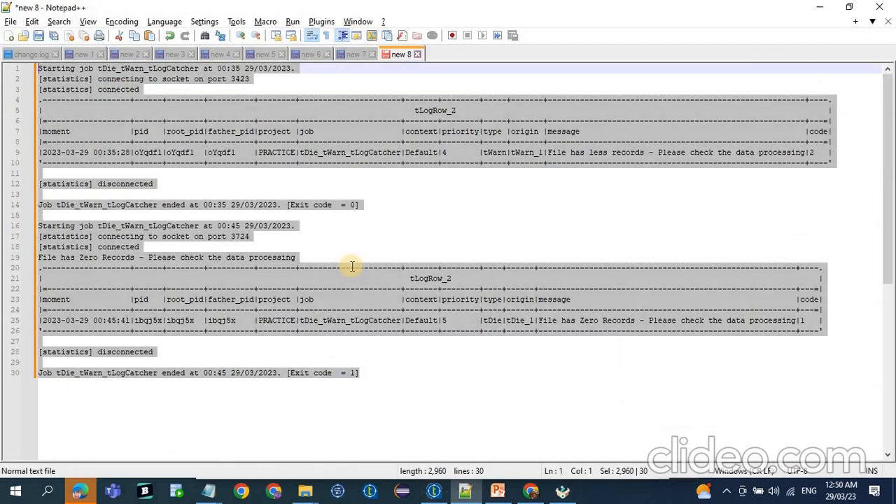
key(ctrl+v)
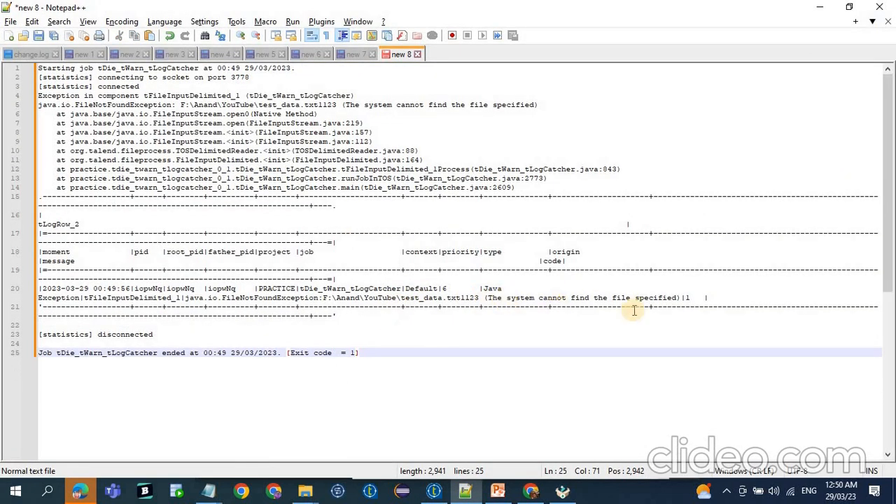
drag(678, 298, 382, 308)
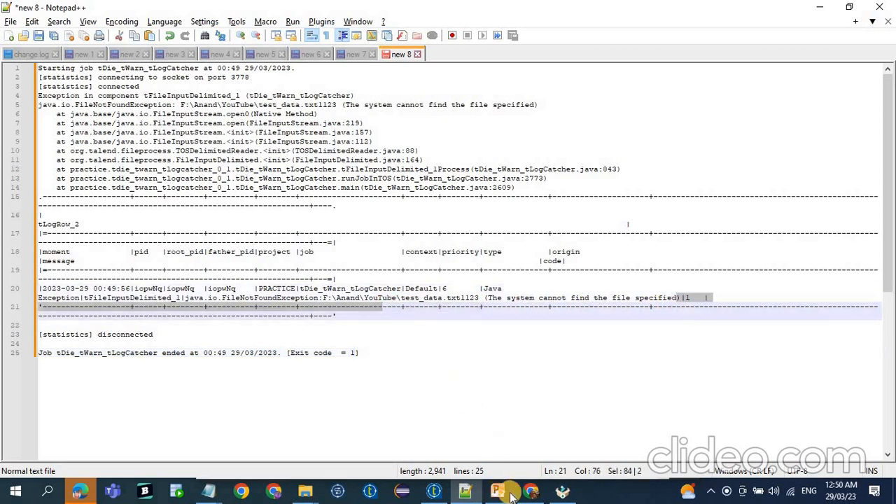
Switch back to Talend, disable Catch Java Exception in tLogCatcher_1, and save the job.
click(434, 492)
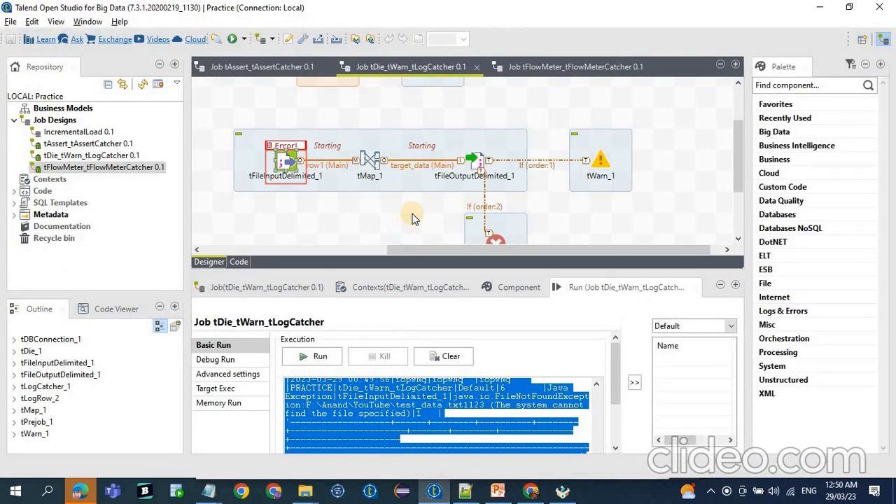
scroll(388, 209, down, 5)
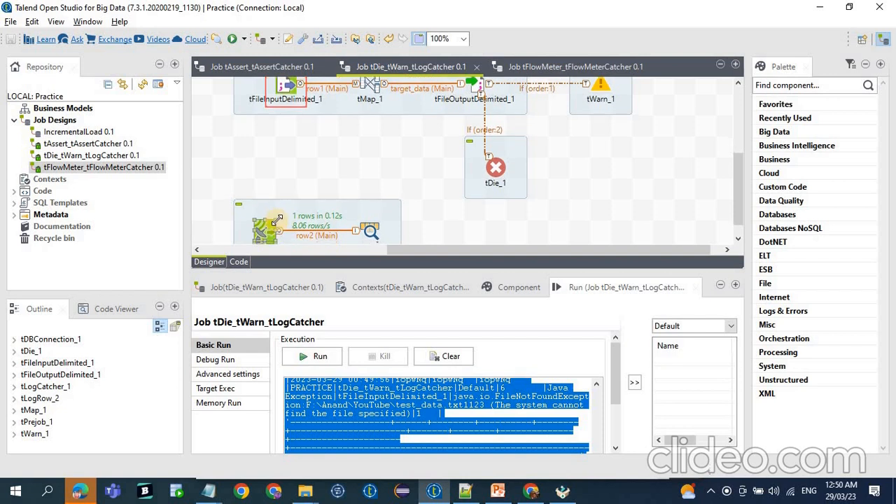
click(522, 288)
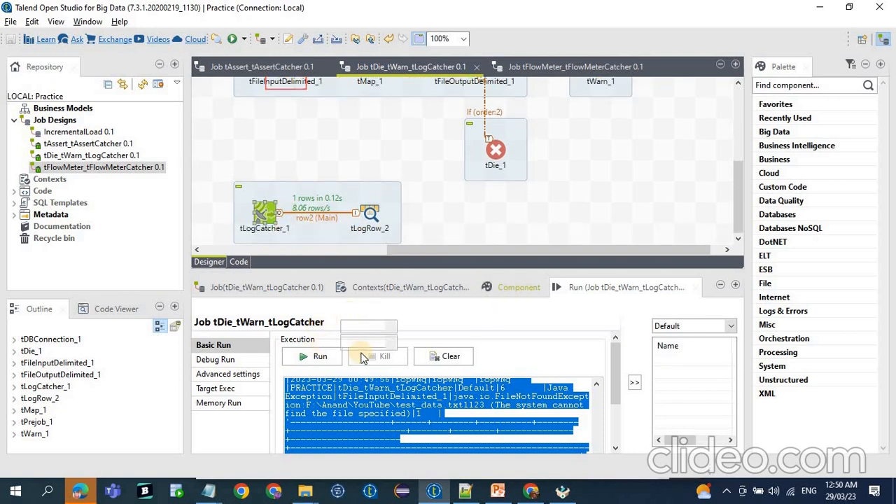
click(435, 289)
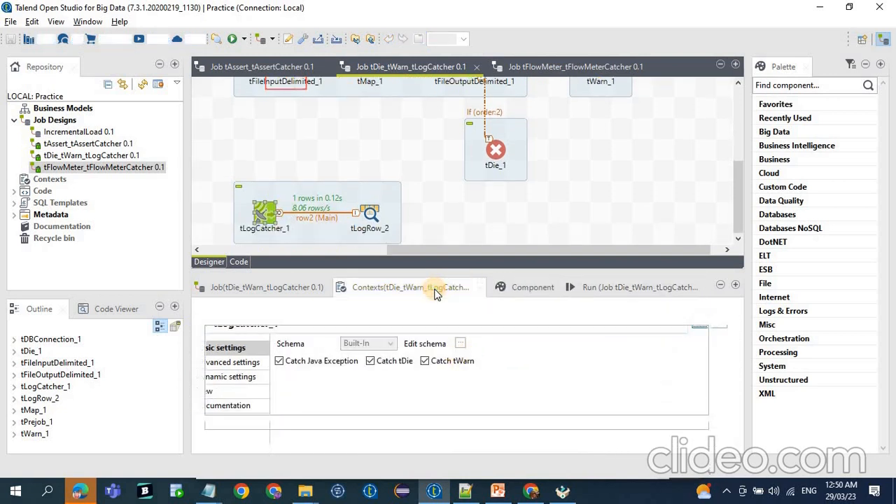
click(522, 289)
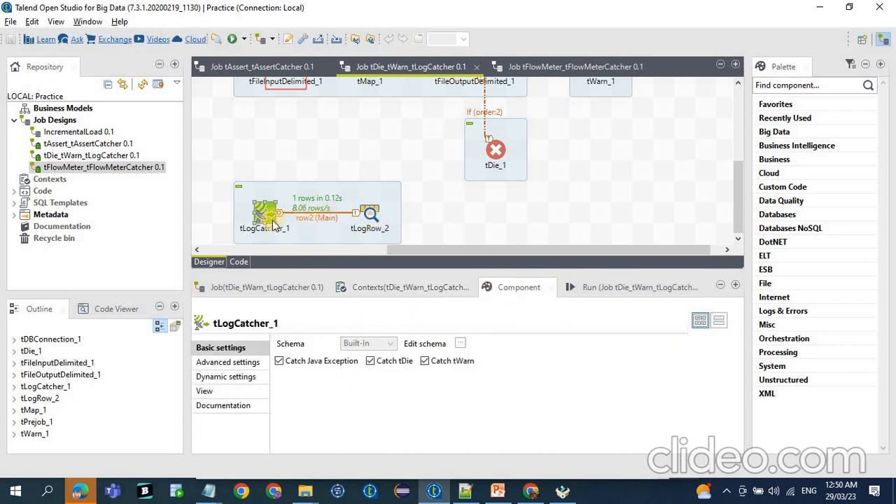
click(290, 366)
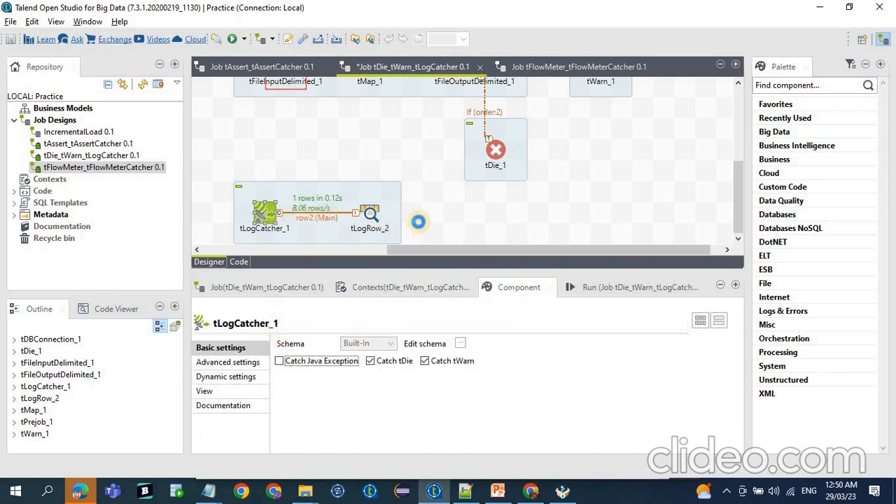
key(ctrl+s)
scroll(521, 178, up, 3)
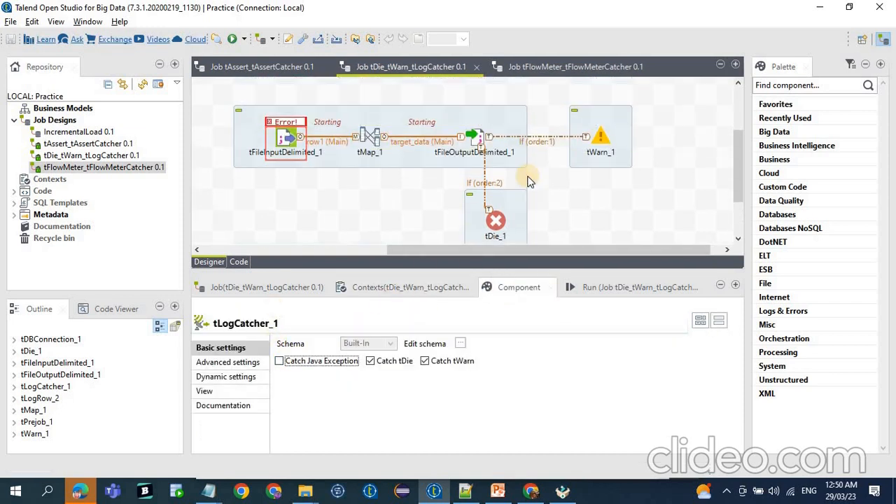
Open the tFlowMeter_tFlowMeterCatcher job and examine its main flow's tFlowMeter components and the basic settings of tFlowMeterCatcher_1.
click(556, 67)
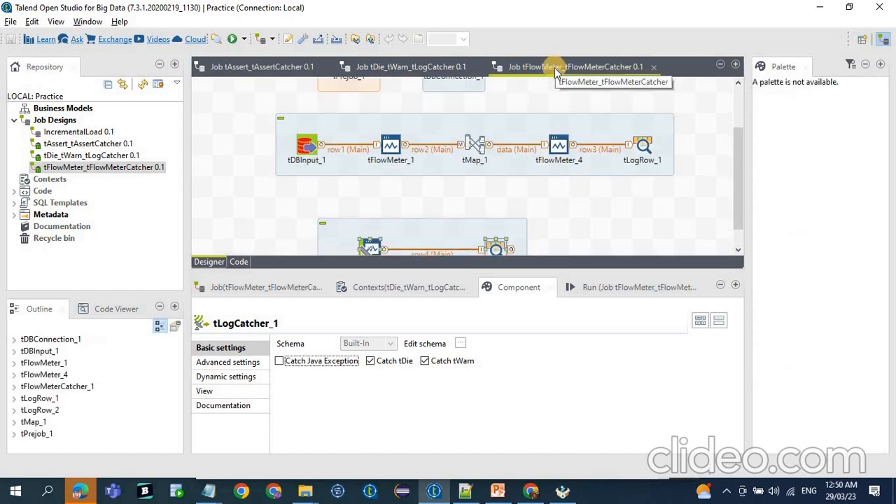
scroll(279, 202, up, 2)
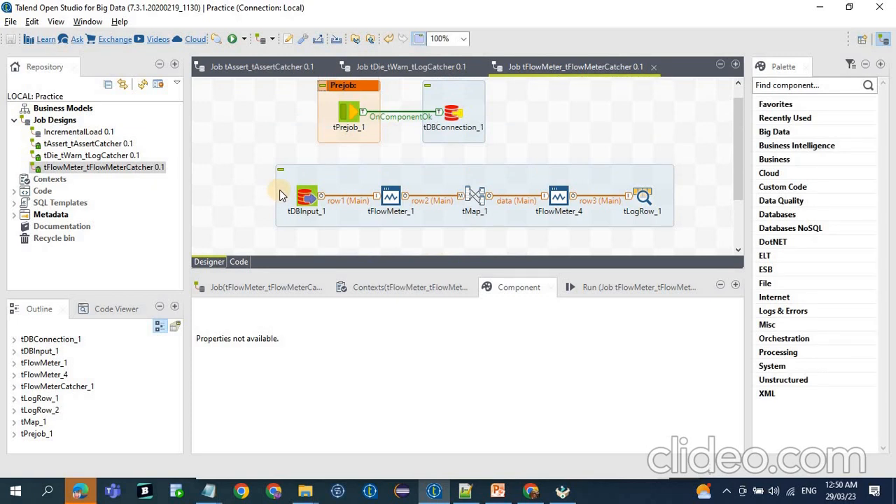
drag(260, 160, 434, 250)
drag(516, 144, 698, 245)
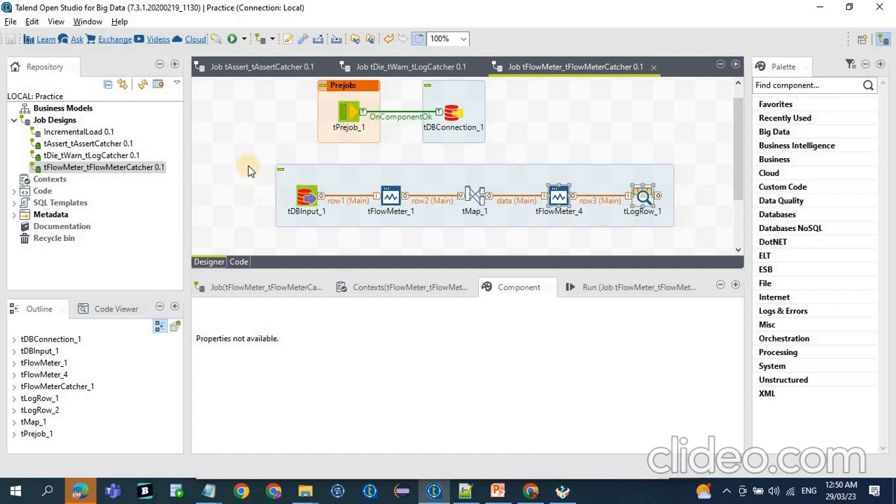
drag(257, 151, 411, 244)
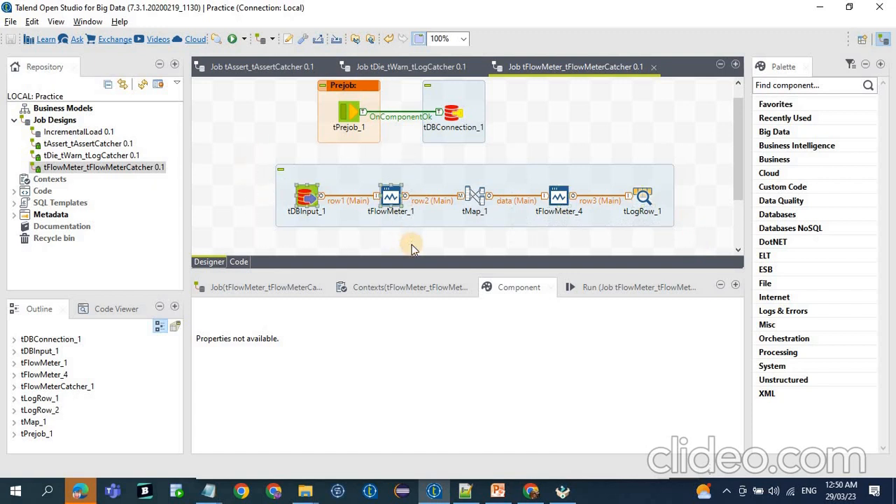
drag(526, 154, 649, 209)
scroll(649, 209, down, 2)
scroll(648, 209, down, 1)
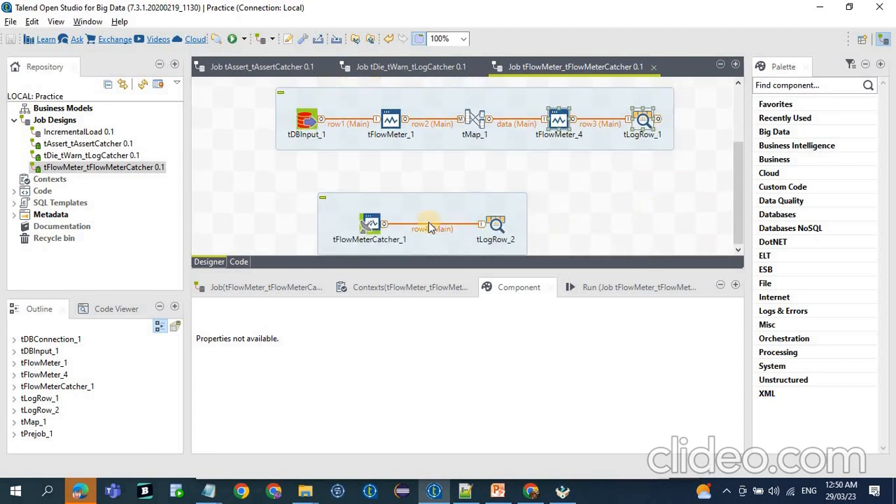
click(369, 224)
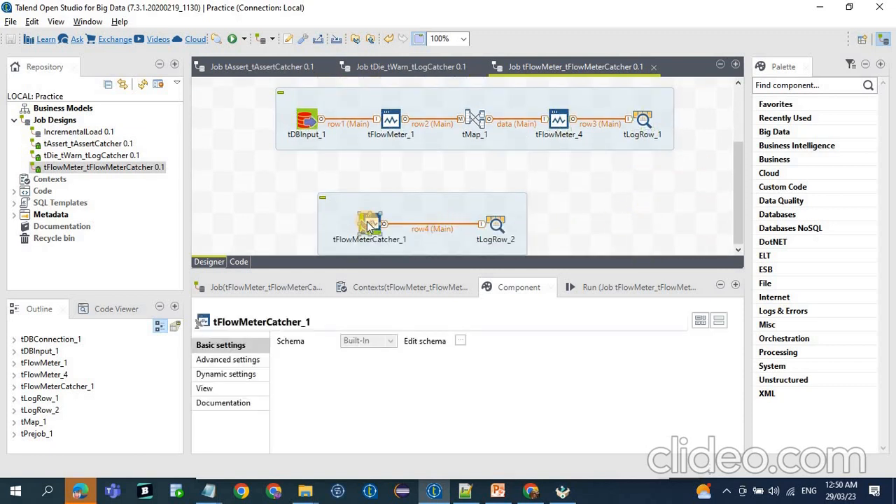
Run the tFlowMeter_tFlowMeterCatcher job.
drag(287, 184, 617, 267)
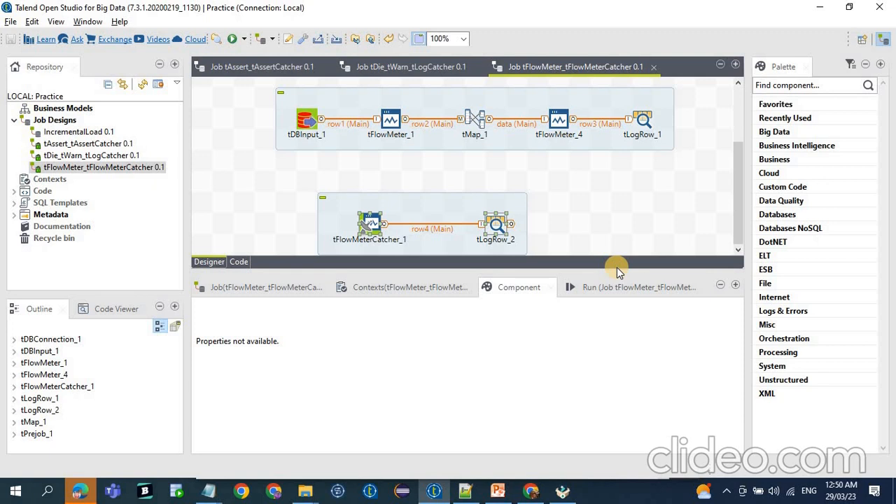
click(603, 289)
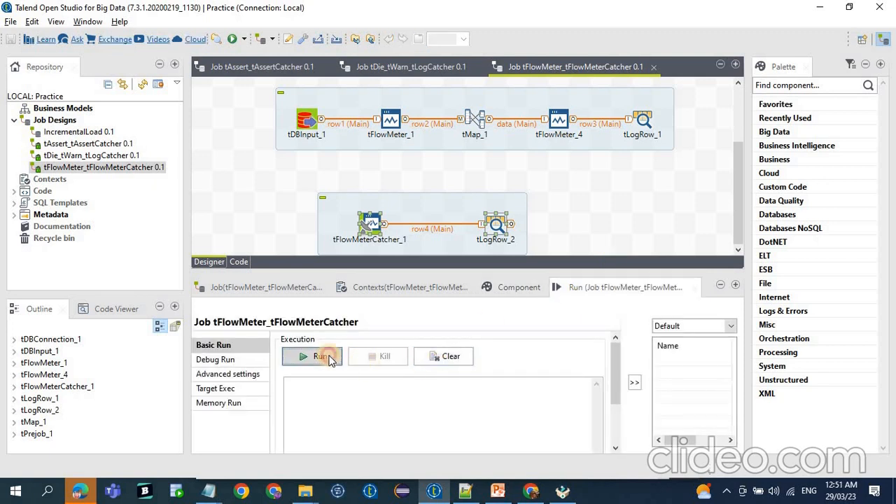
click(324, 357)
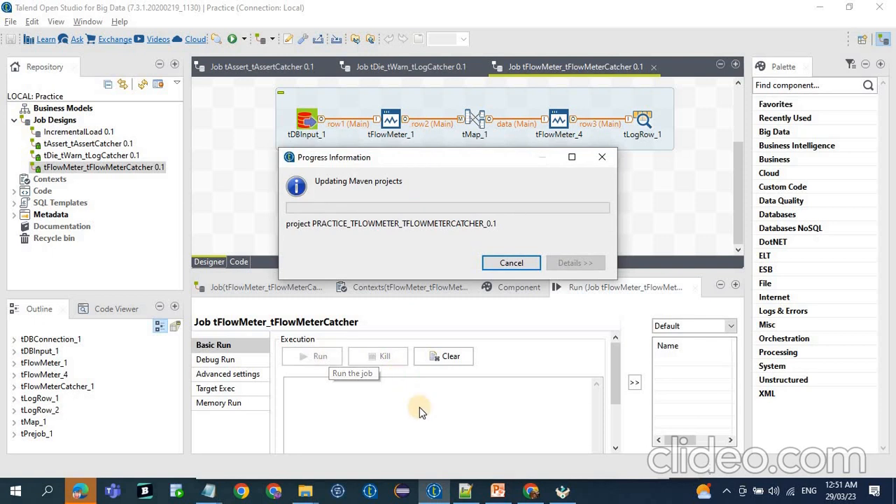
Switch to Notepad++, undo the last replacement of the contents of tab new 8, and return to Talend.
click(465, 490)
key(ctrl+z)
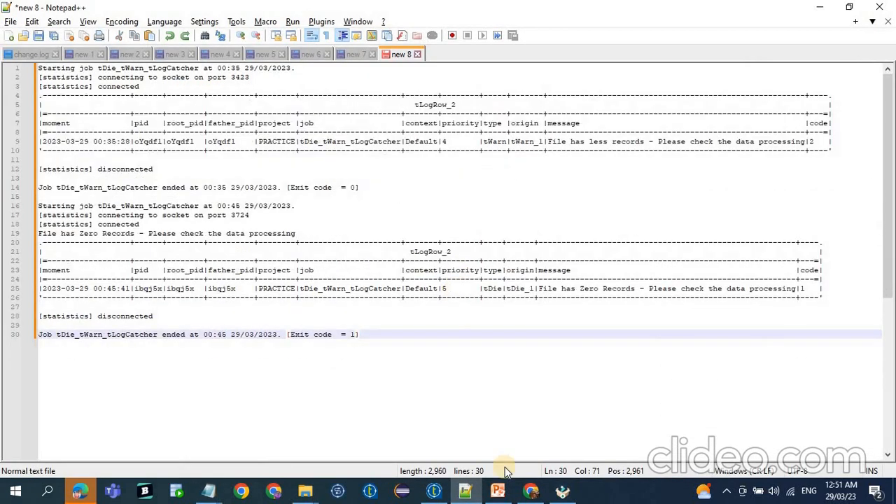
click(430, 492)
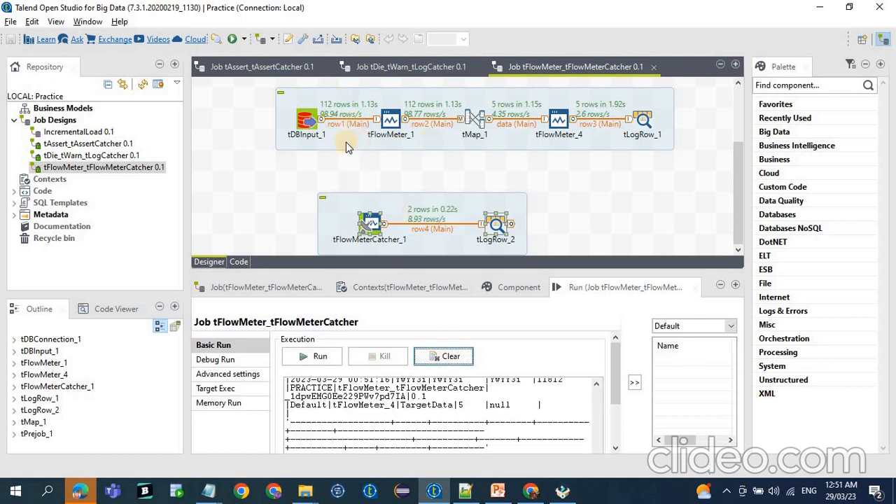
Examine the row counts along the main flow's tFlowMeter components and the output filter expression in tMap_1.
scroll(337, 145, up, 1)
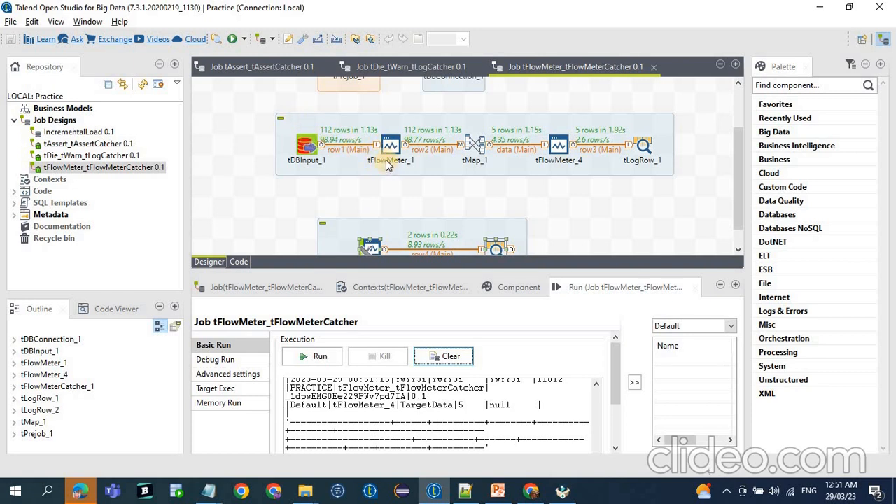
drag(349, 103, 435, 195)
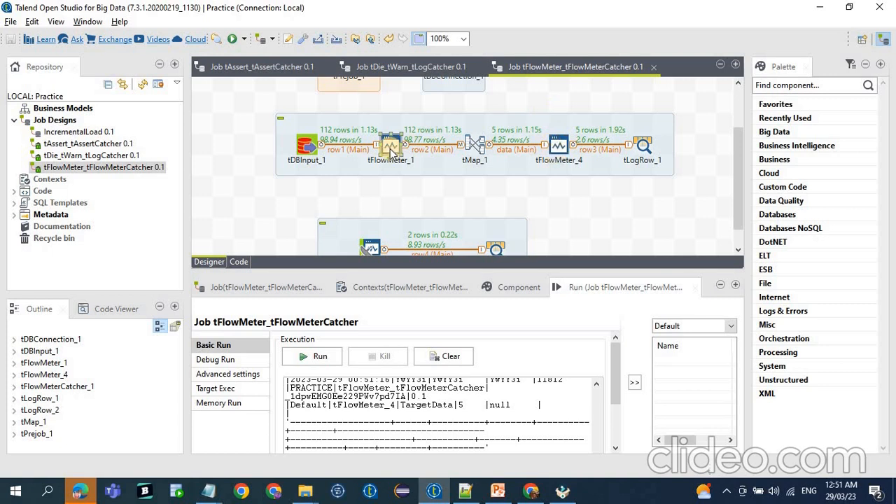
drag(391, 149, 480, 145)
drag(559, 145, 488, 155)
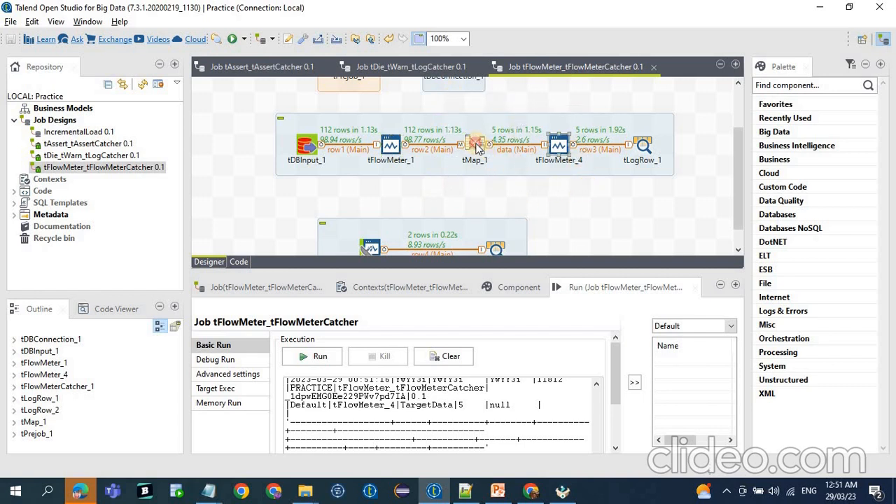
double_click(476, 144)
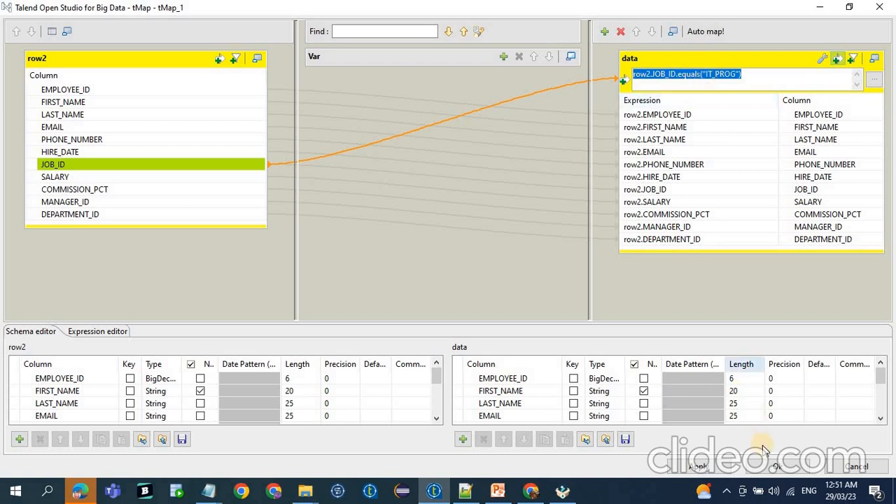
click(773, 467)
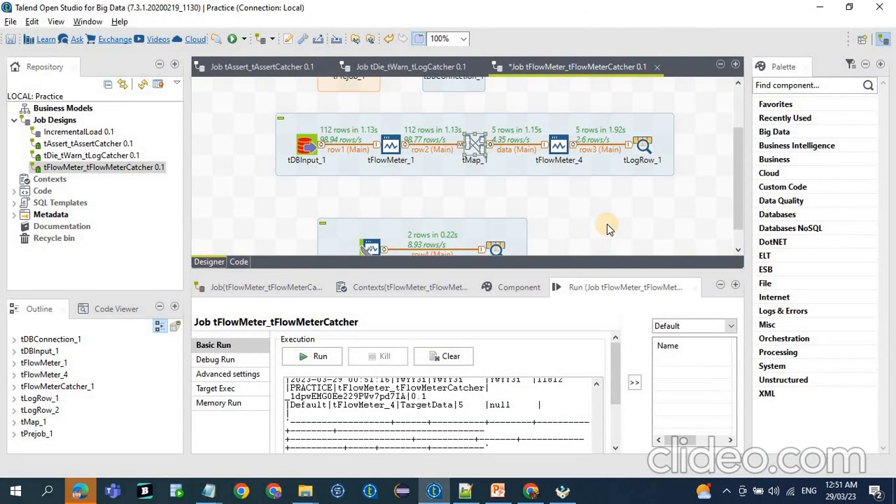
Copy the full run console output of the tFlowMeter job into a new Notepad++ tab with the text zoomed out.
scroll(594, 230, down, 1)
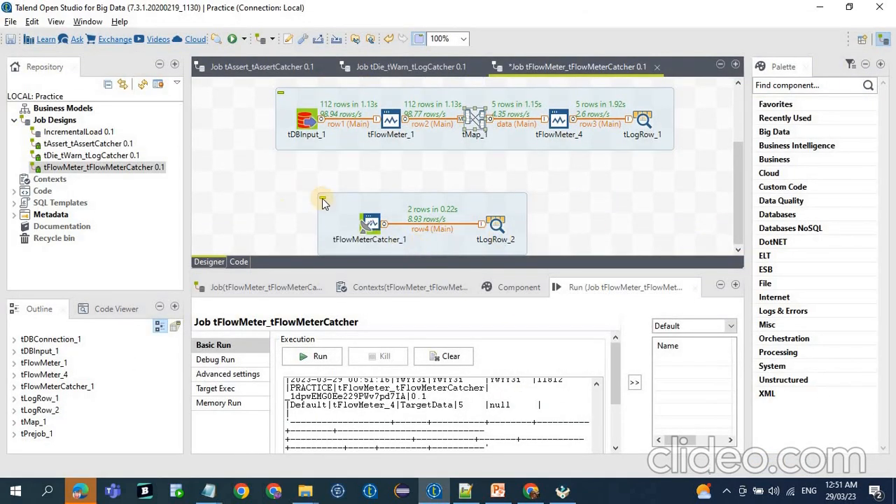
click(384, 389)
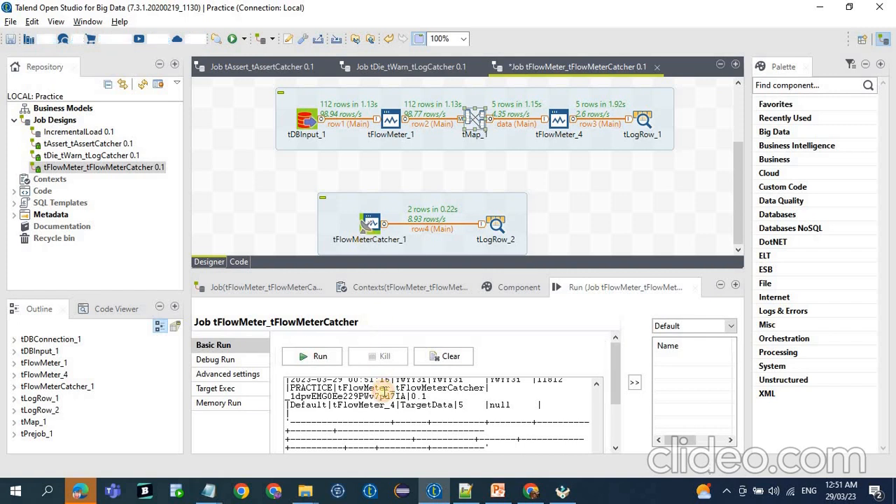
key(ctrl+a)
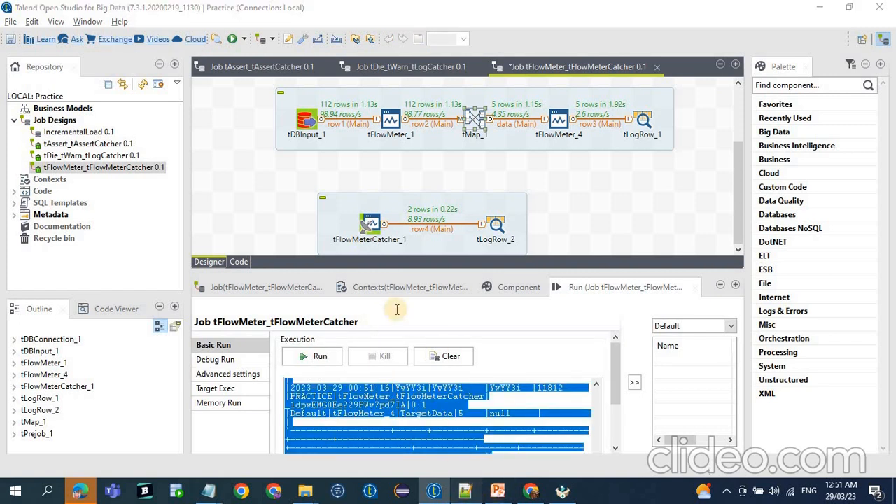
key(alt+Tab)
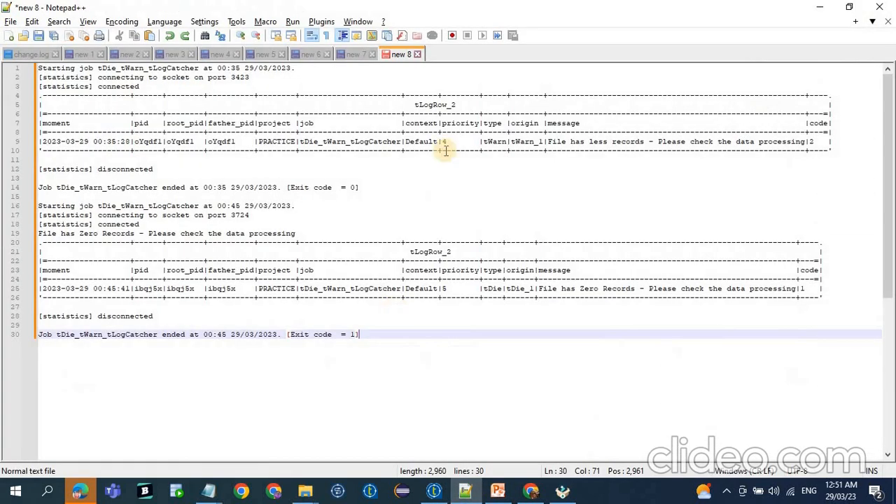
double_click(450, 54)
key(ctrl+v)
scroll(596, 271, down, 2)
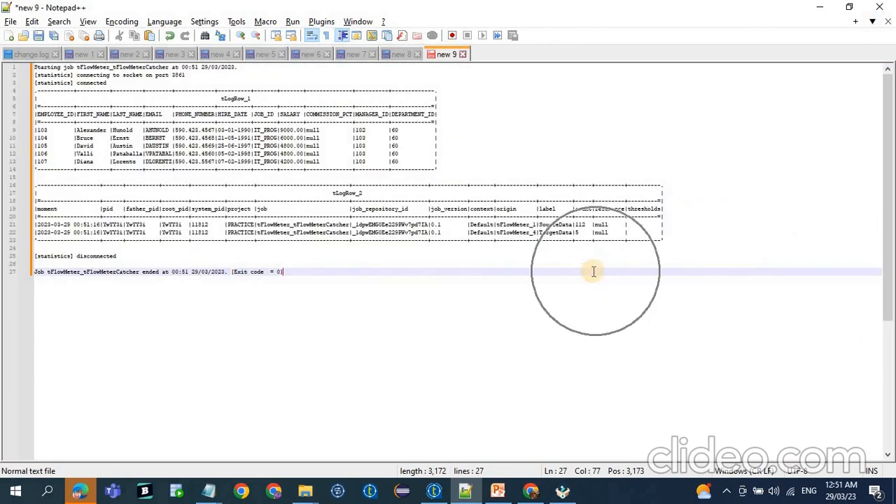
Examine the SourceData and TargetData labels and their counts in the tLogRow_2 table.
double_click(547, 224)
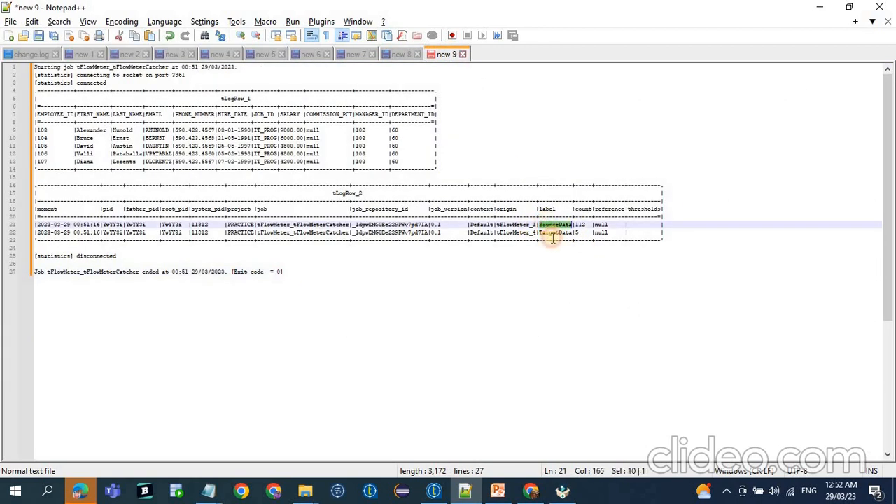
double_click(580, 224)
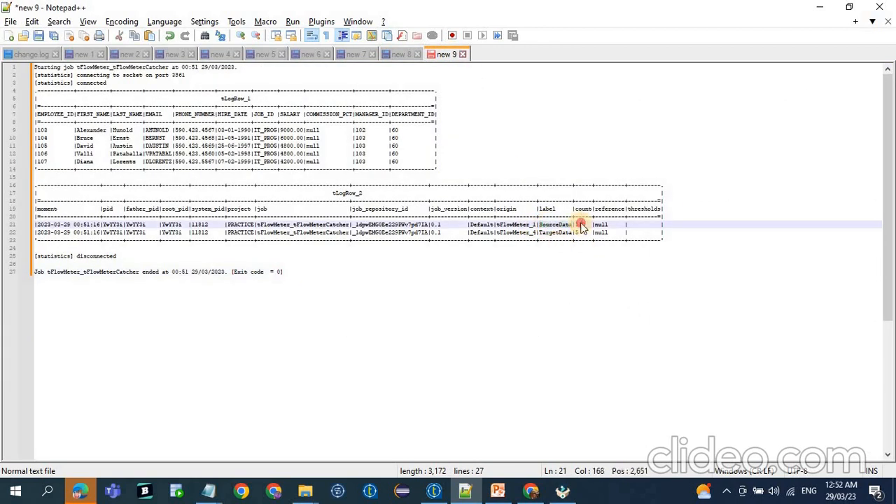
double_click(544, 232)
drag(576, 233, 590, 232)
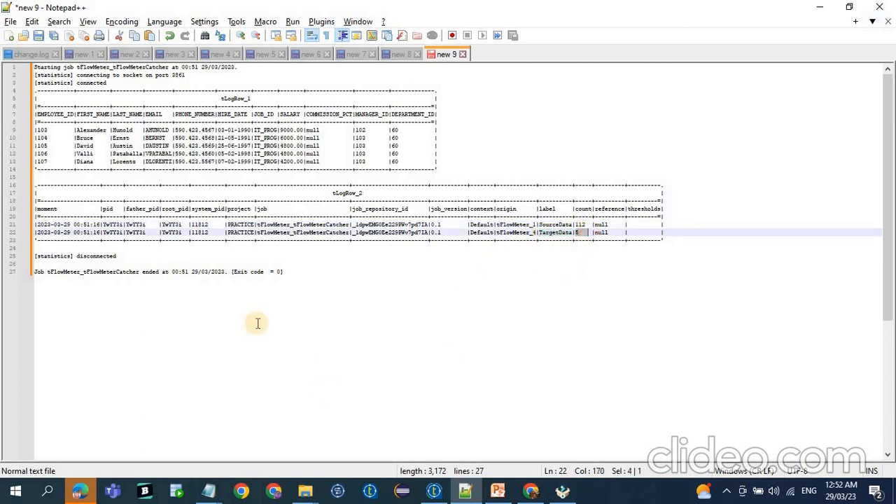
Review the tAssert results in Notepad++ tab new 7 against the tAssert_1 component of the tAssert_tAssertCatcher job in Talend.
click(360, 56)
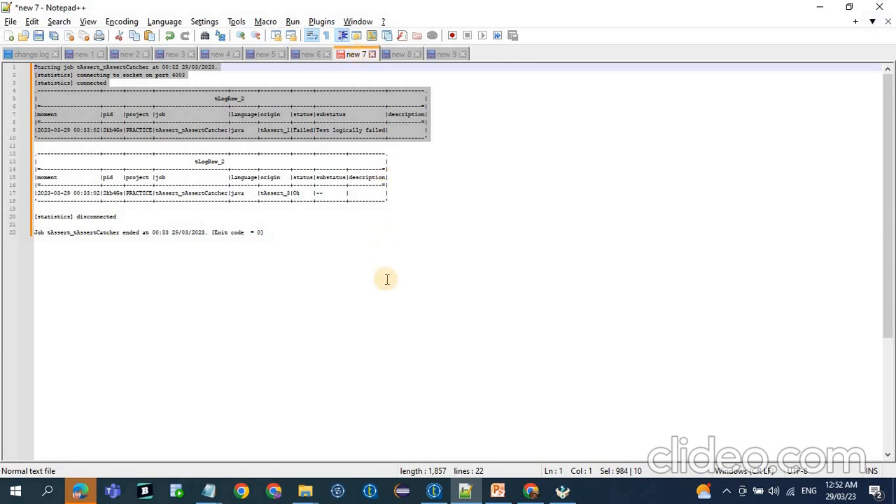
ctrl+scroll(344, 255, up, 2)
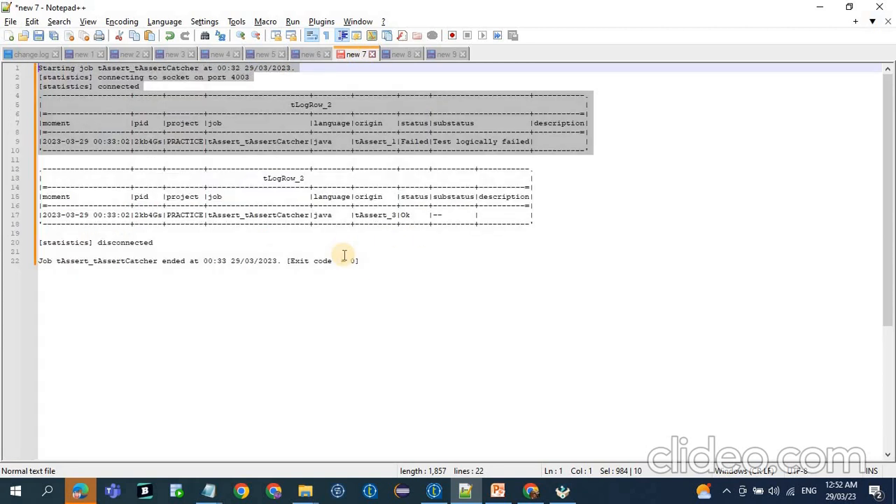
click(434, 490)
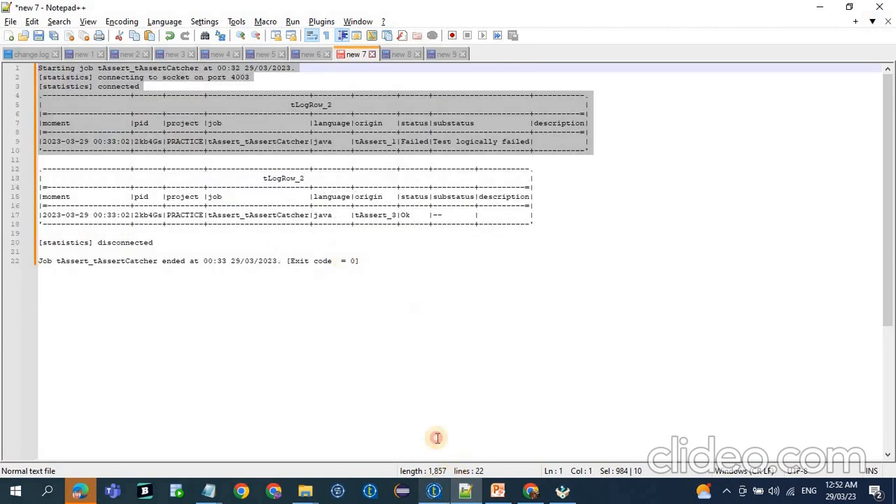
click(272, 66)
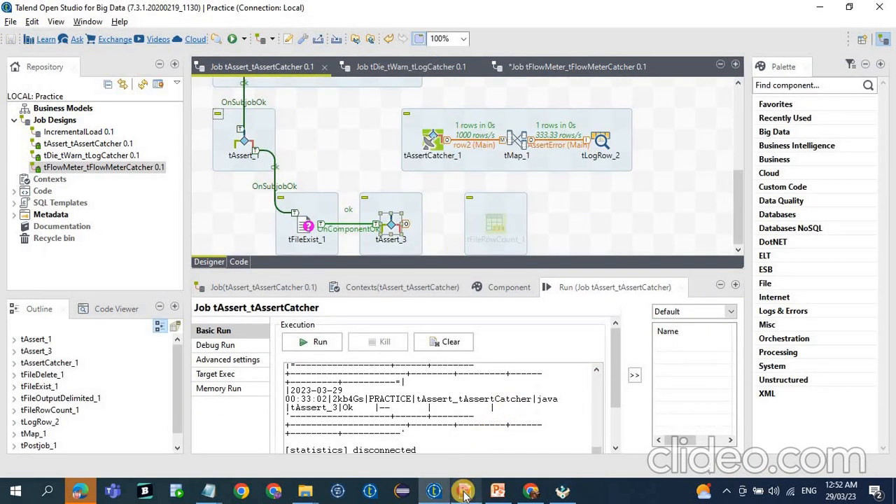
click(464, 493)
drag(433, 142, 532, 142)
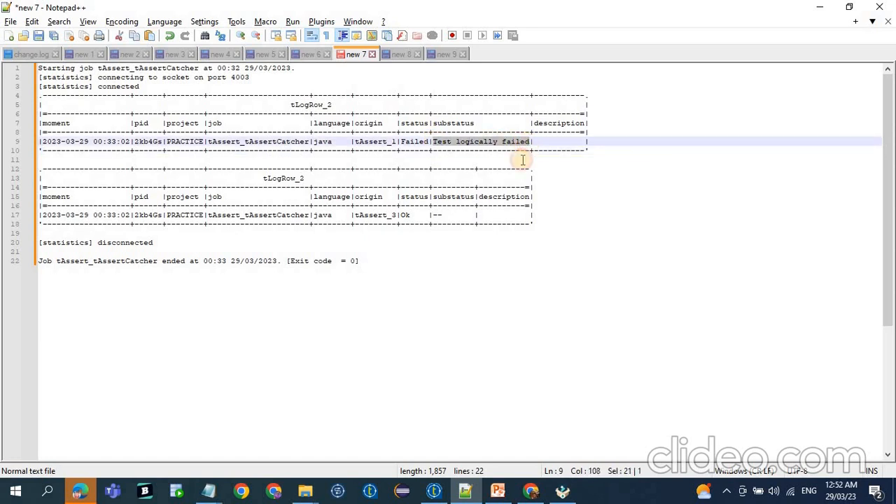
click(434, 492)
scroll(293, 150, up, 2)
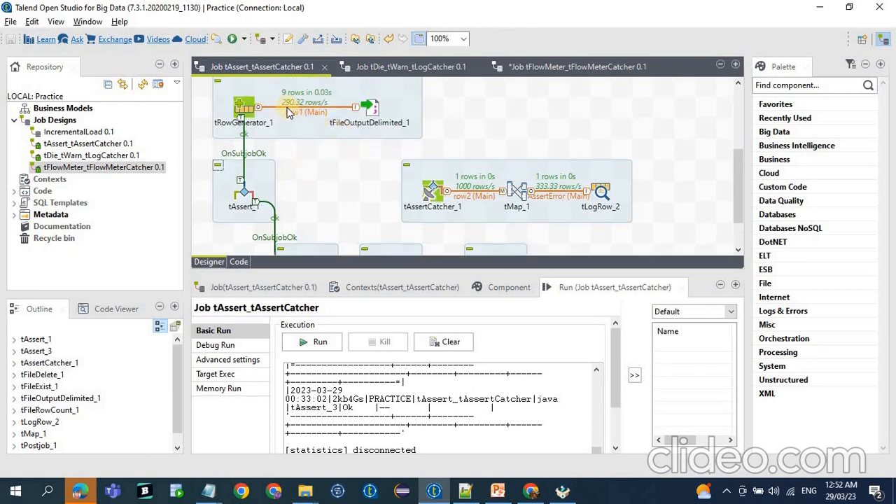
click(248, 199)
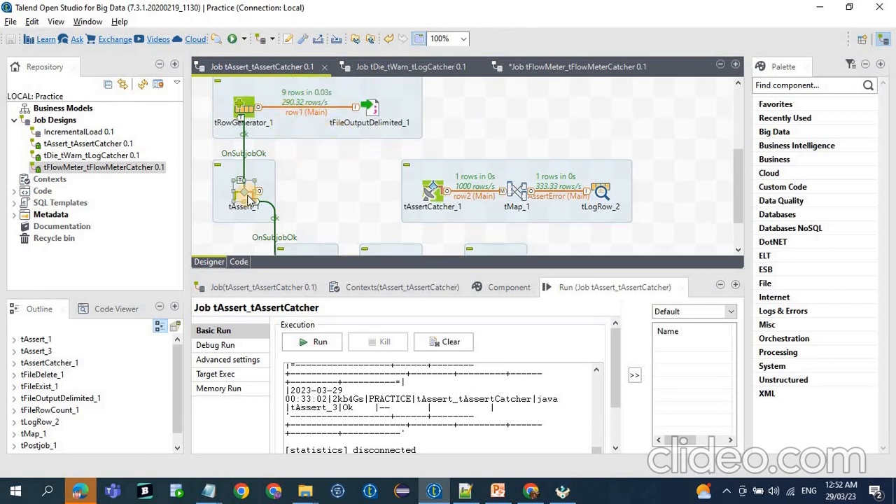
View the tDie_tWarn_tLogCatcher job, then examine the tWarn_1 message logged in Notepad++ tab new 8.
click(381, 68)
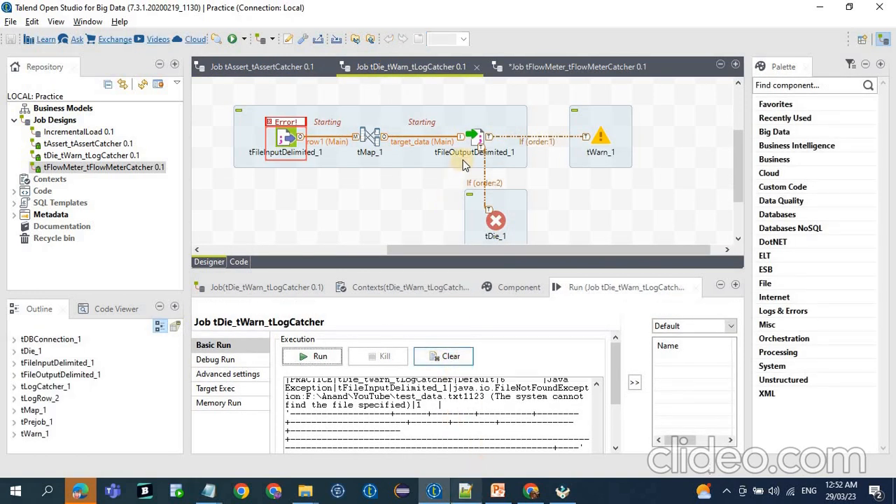
click(465, 490)
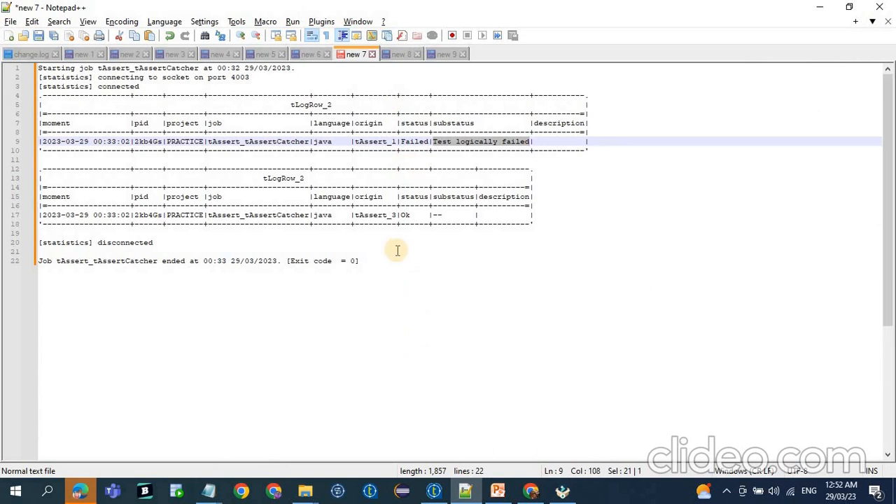
click(397, 54)
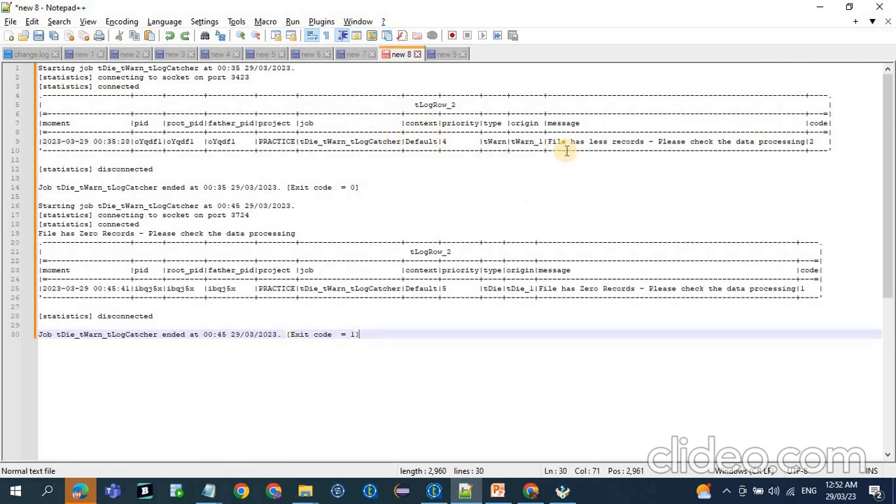
drag(548, 141, 805, 143)
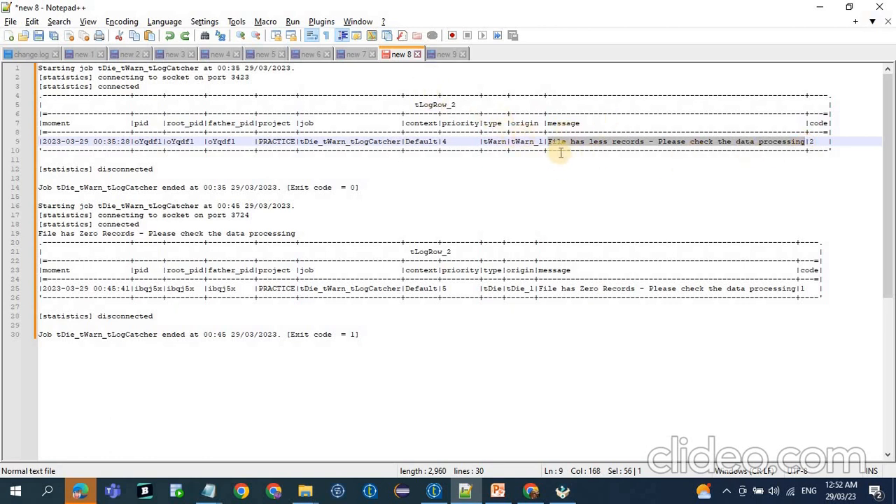
Compare the source and target row counts logged by the tFlowMeter components in Notepad++ tab new 9.
click(442, 55)
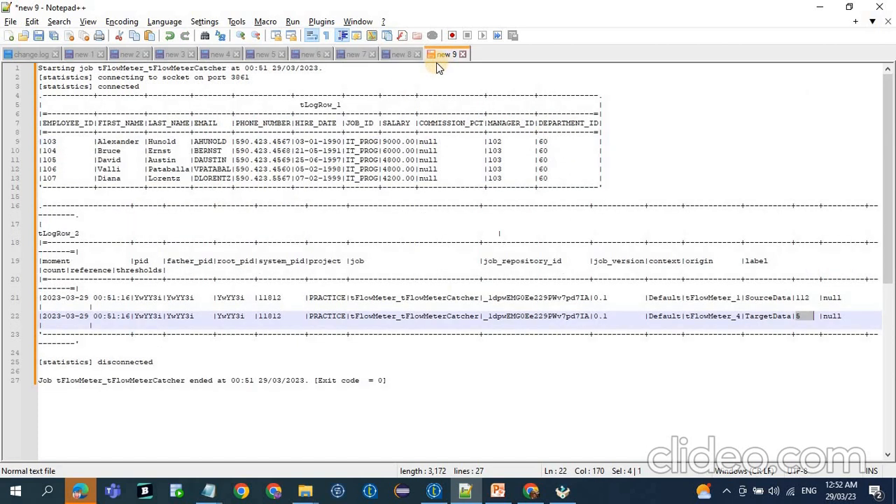
double_click(802, 297)
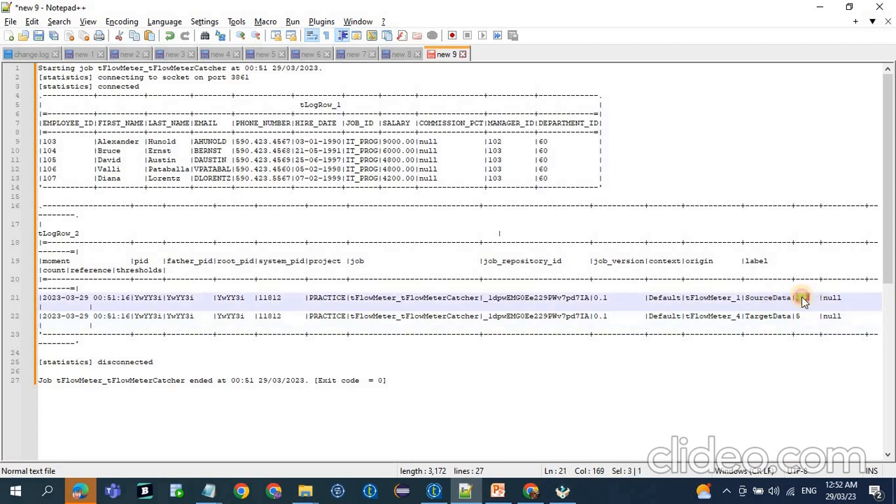
drag(795, 316, 806, 316)
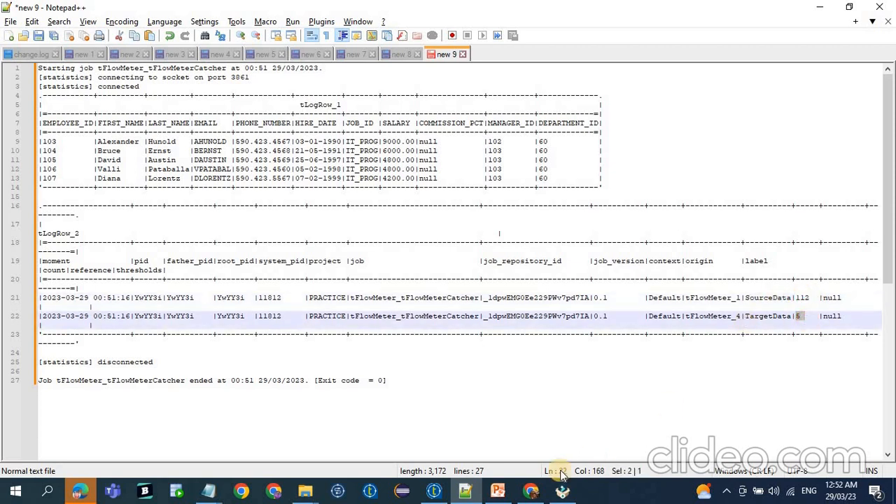
Switch back to Talend, clear the run console of the tDie_tWarn_tLogCatcher job, and look through the open job designs.
click(434, 490)
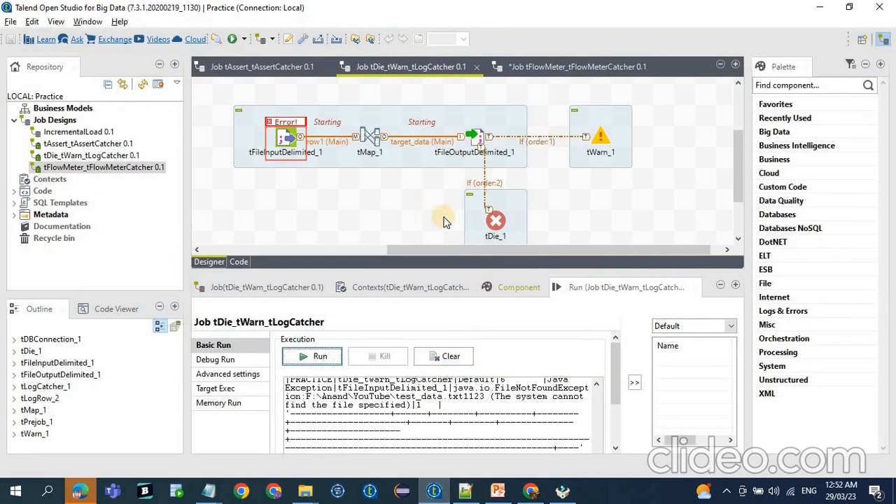
click(441, 357)
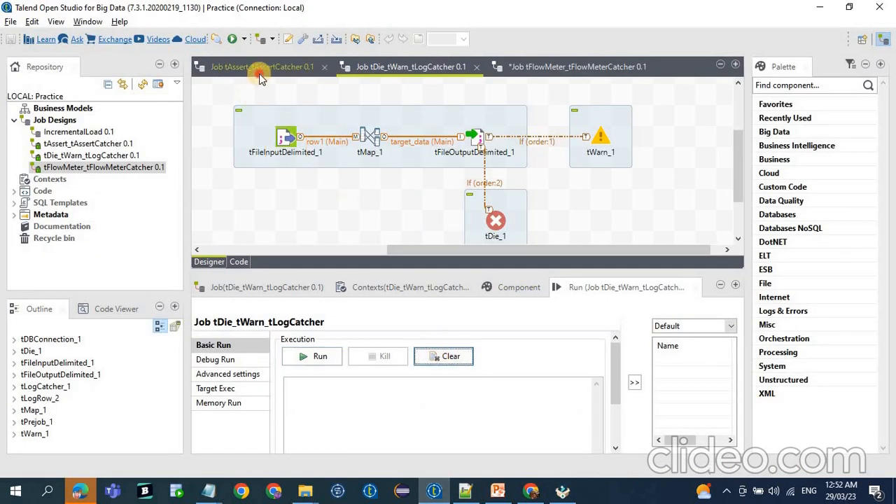
click(261, 68)
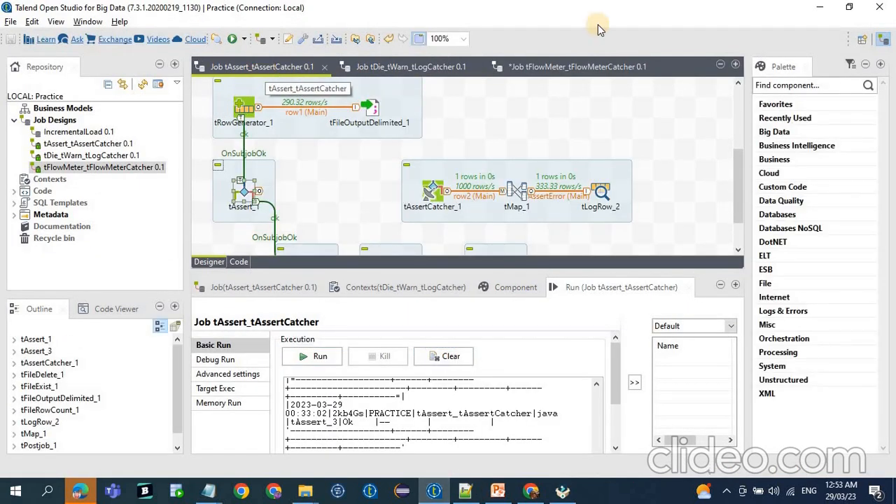
click(553, 66)
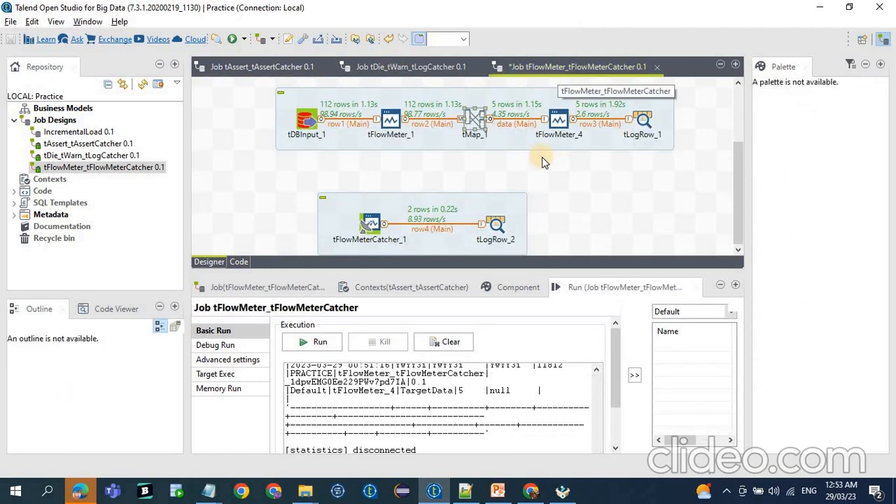
click(404, 67)
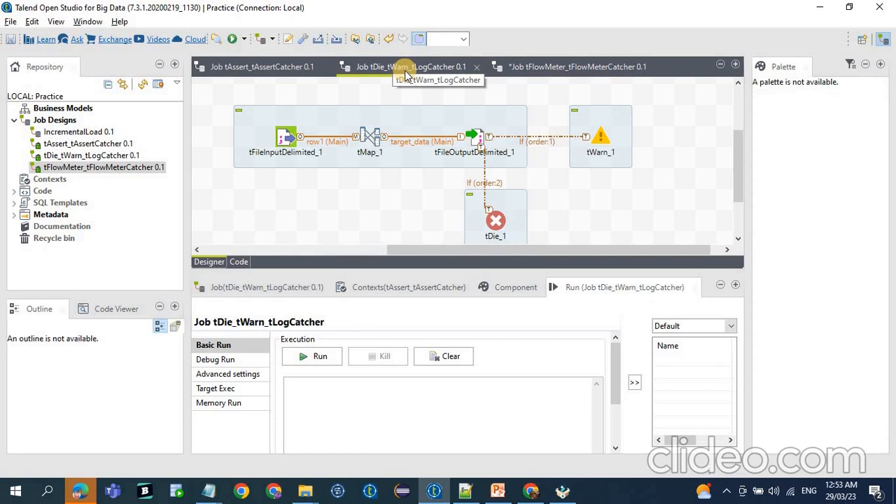